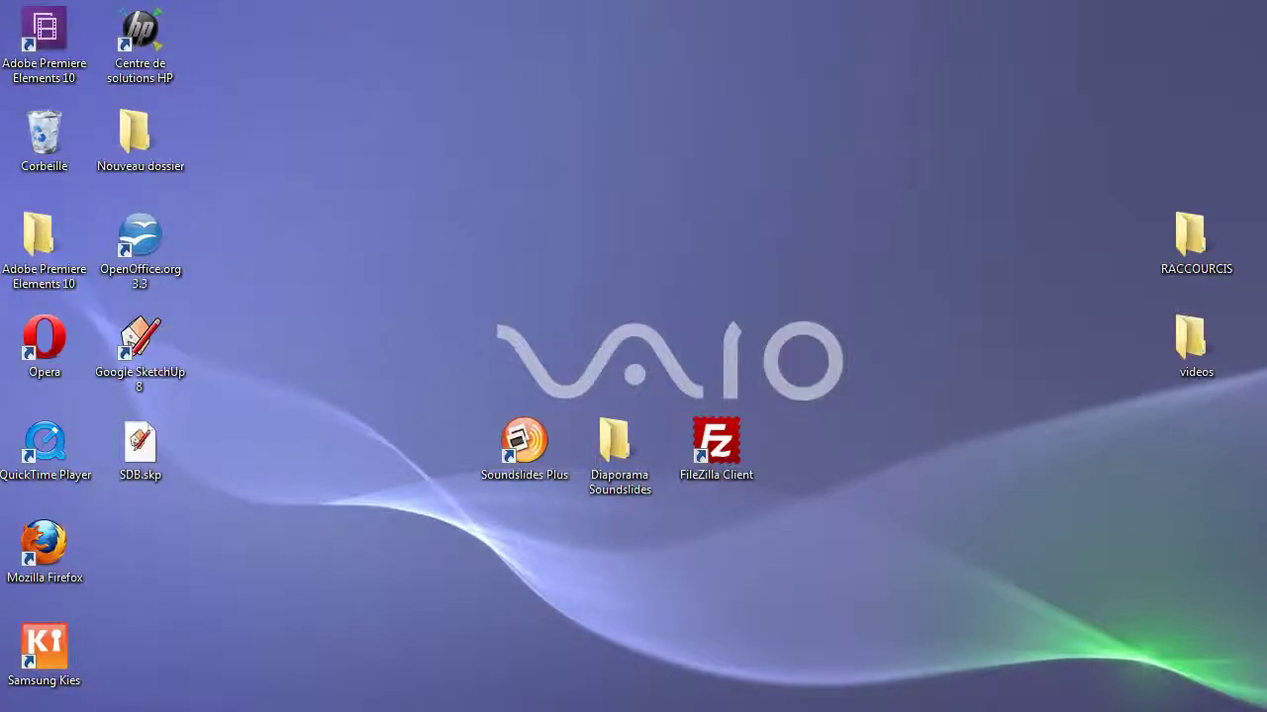
# Step: Switch to Firefox and locate the Windows download of Soundslides Plus 1.9.4 on soundslides.com
pyautogui.moveTo(234, 710)
pyautogui.click(113, 665)
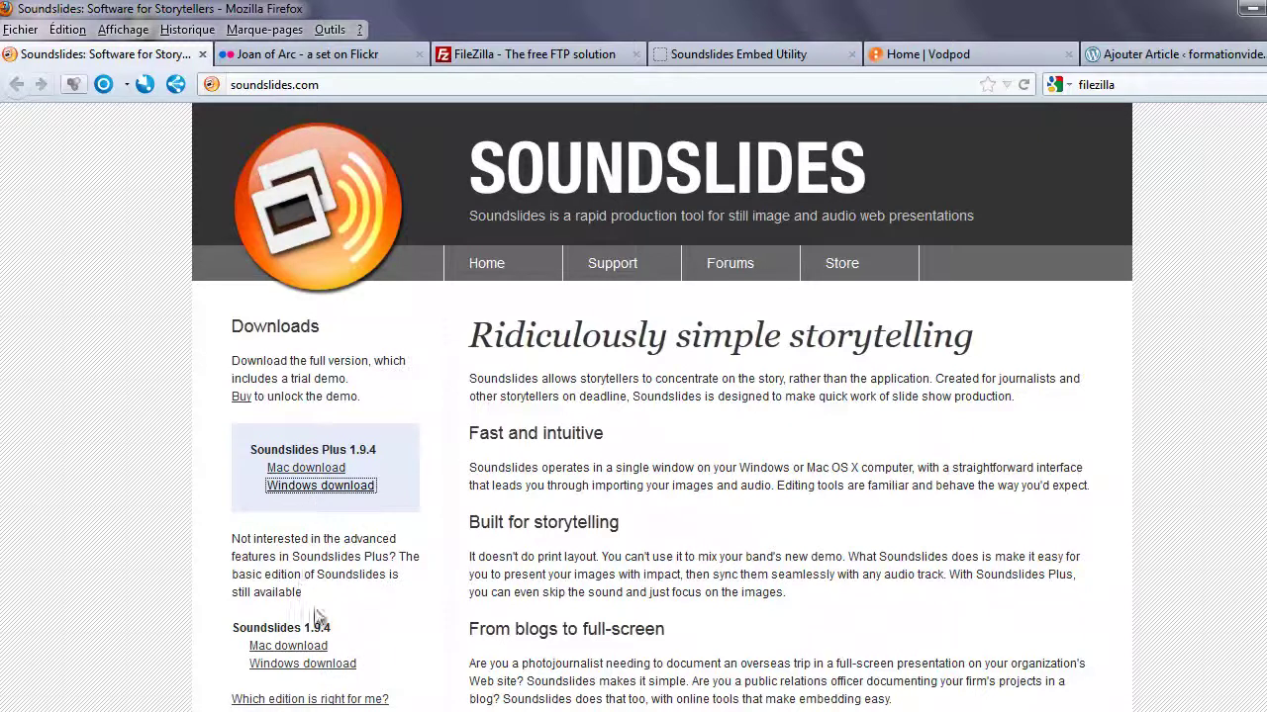
pyautogui.moveTo(251, 449); pyautogui.dragTo(377, 449)
pyautogui.click(378, 451)
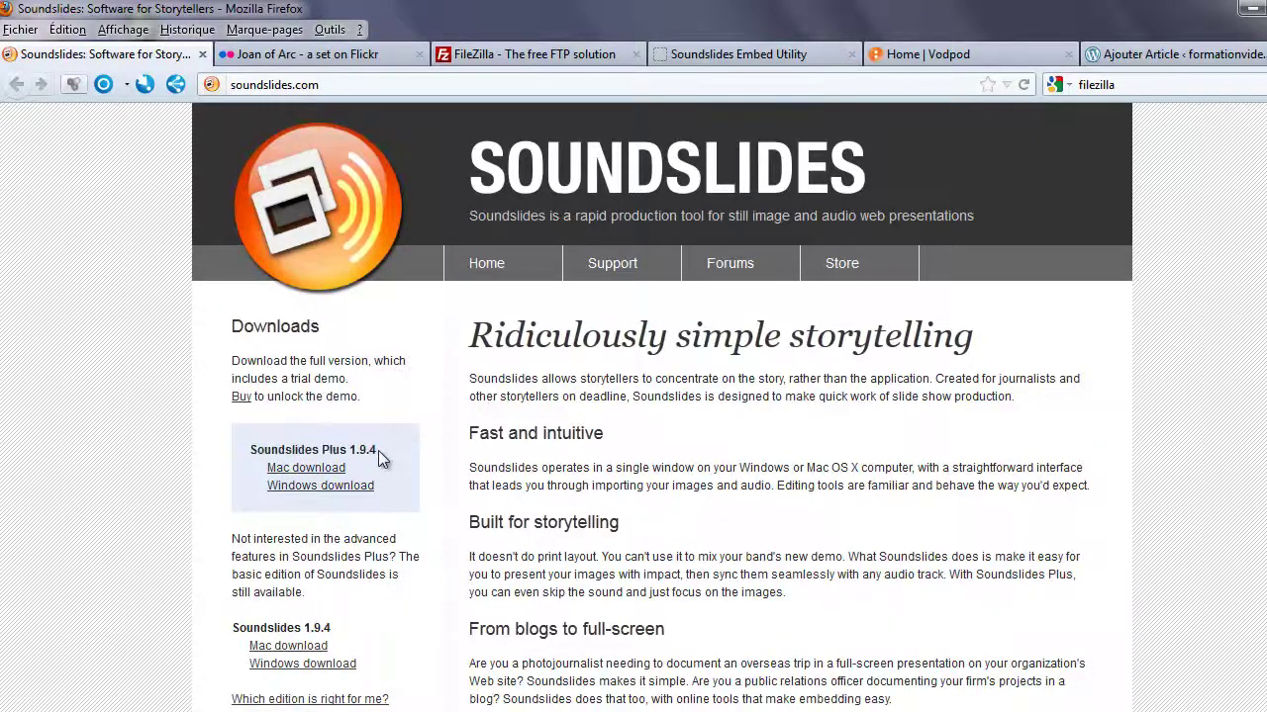
pyautogui.click(317, 489)
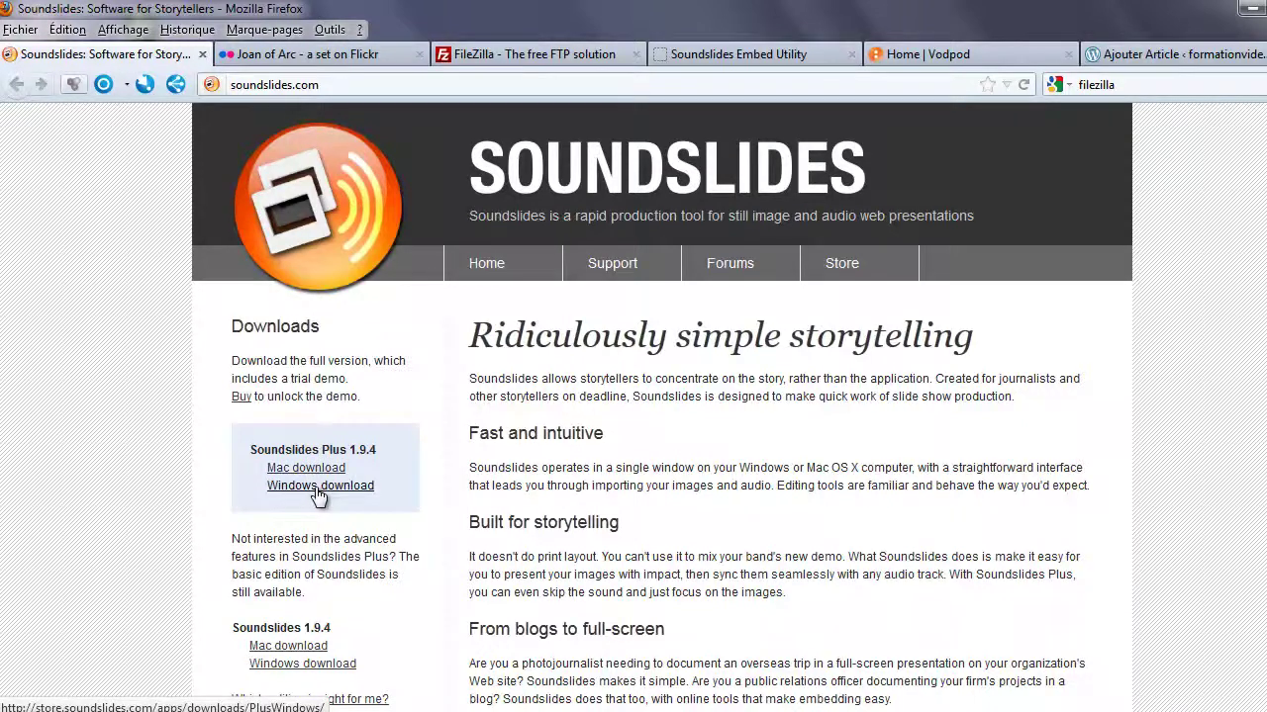
# Step: Check SoundslidesPlusInstaller.exe in the Firefox download list, then minimize the list and the browser
pyautogui.click(327, 594)
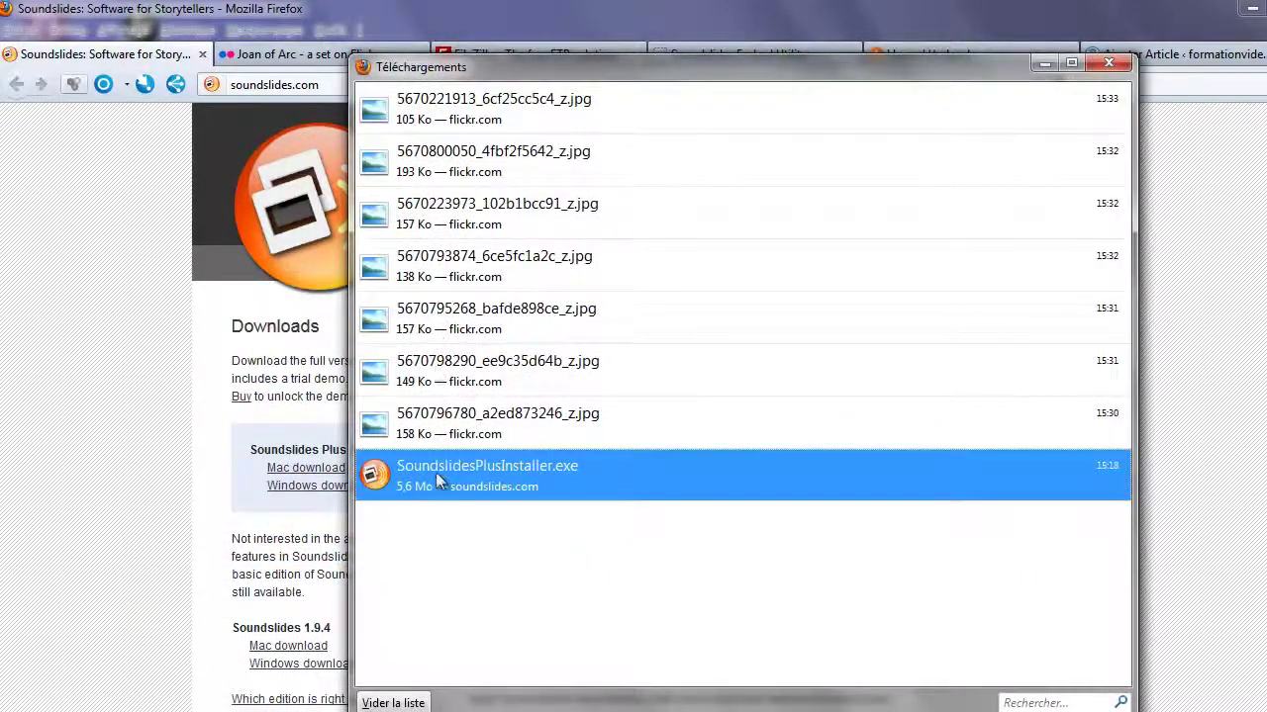
pyautogui.moveTo(612, 77); pyautogui.dragTo(611, 87)
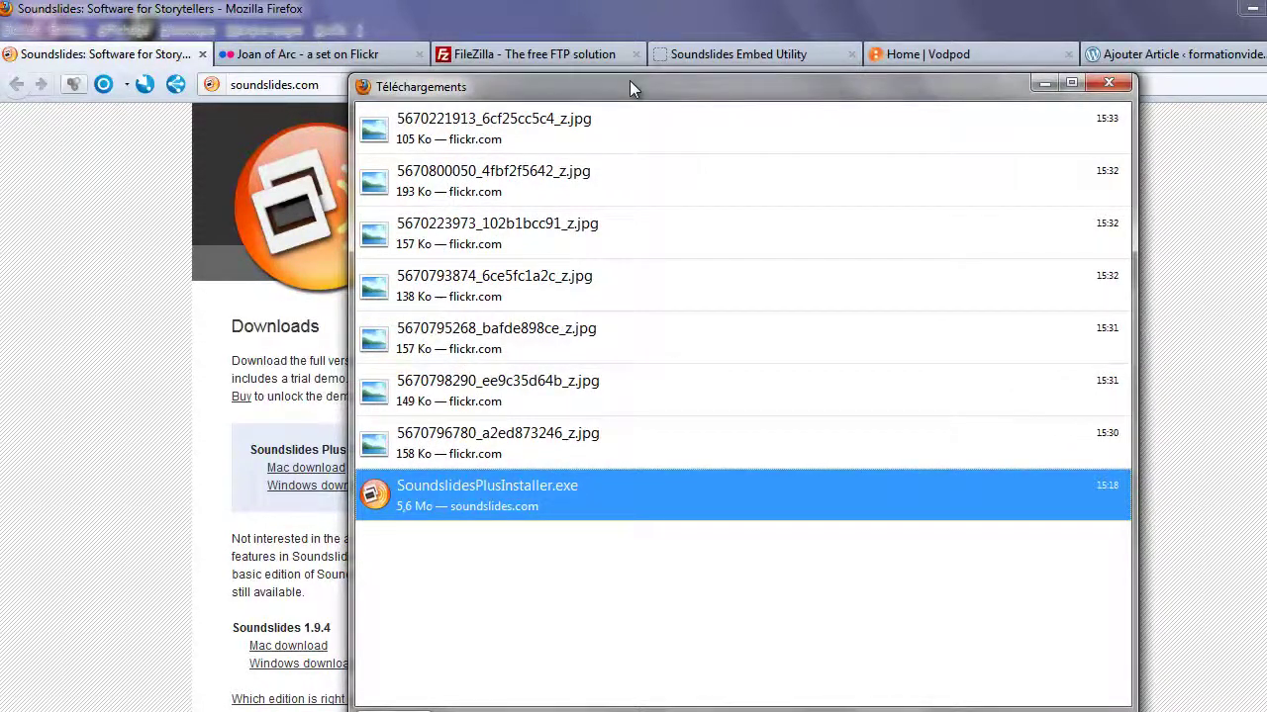
pyautogui.moveTo(643, 99); pyautogui.dragTo(639, 77)
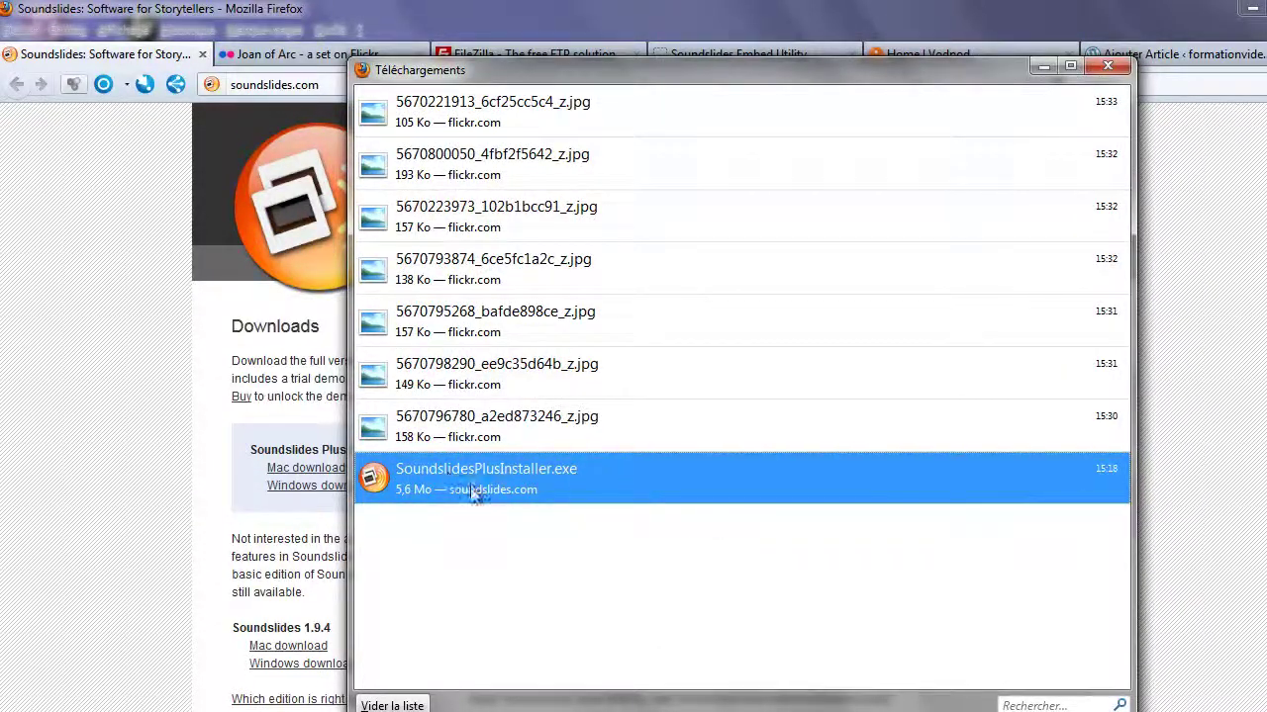
pyautogui.click(1042, 66)
pyautogui.click(1248, 12)
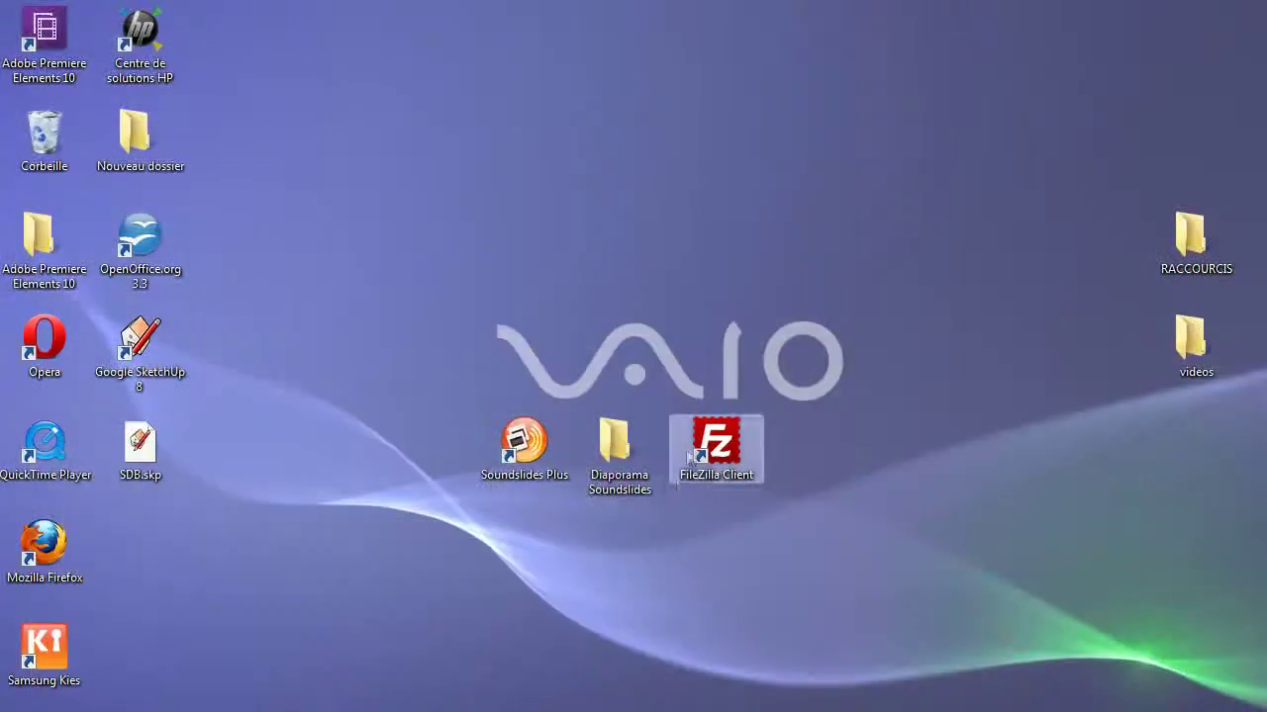
# Step: Open the Diaporama Soundslides folder on the desktop and view its photos folder and 080106-002.mp3 in the sons folder
pyautogui.click(508, 451)
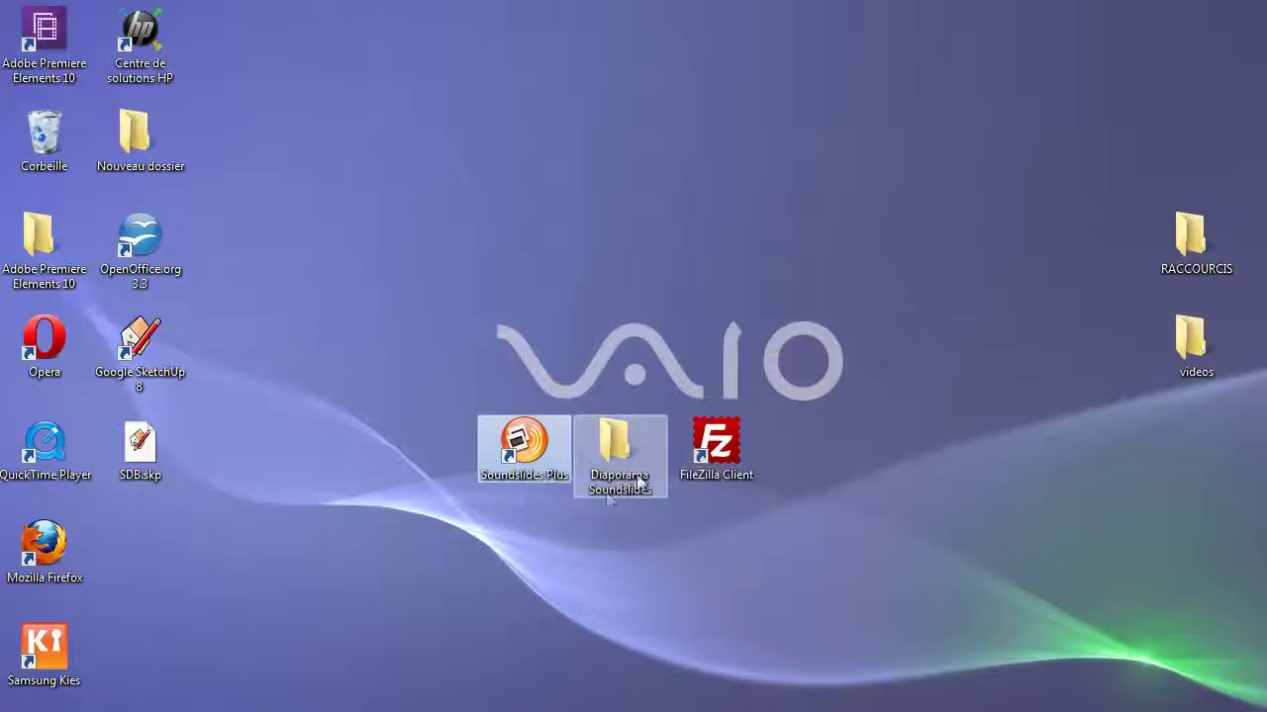
pyautogui.click(618, 450)
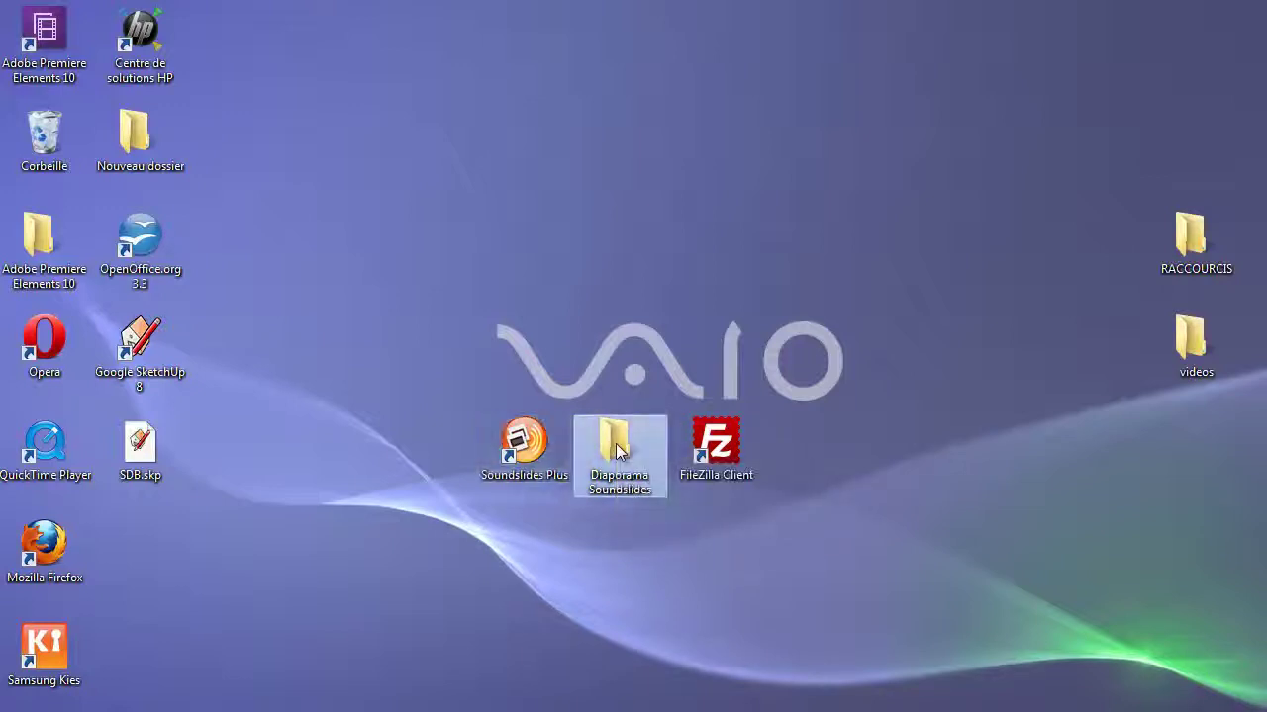
pyautogui.doubleClick(618, 450)
pyautogui.moveTo(694, 157); pyautogui.dragTo(648, 122)
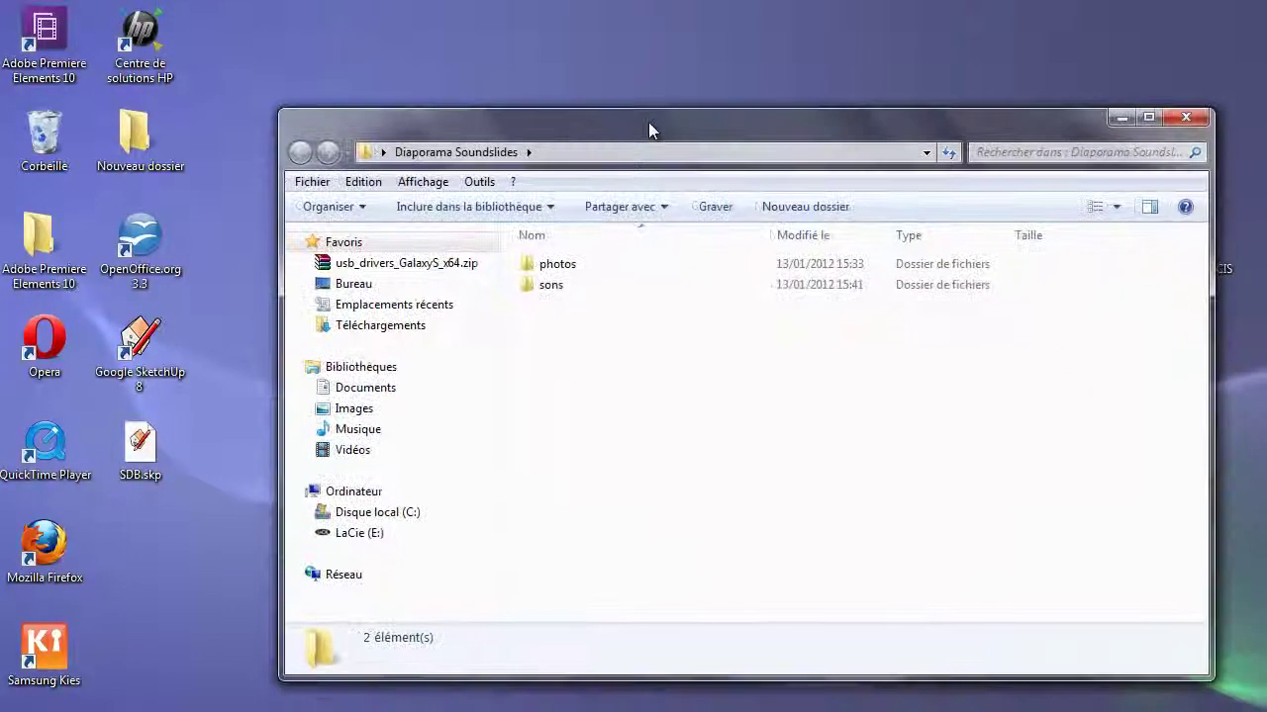
pyautogui.doubleClick(560, 274)
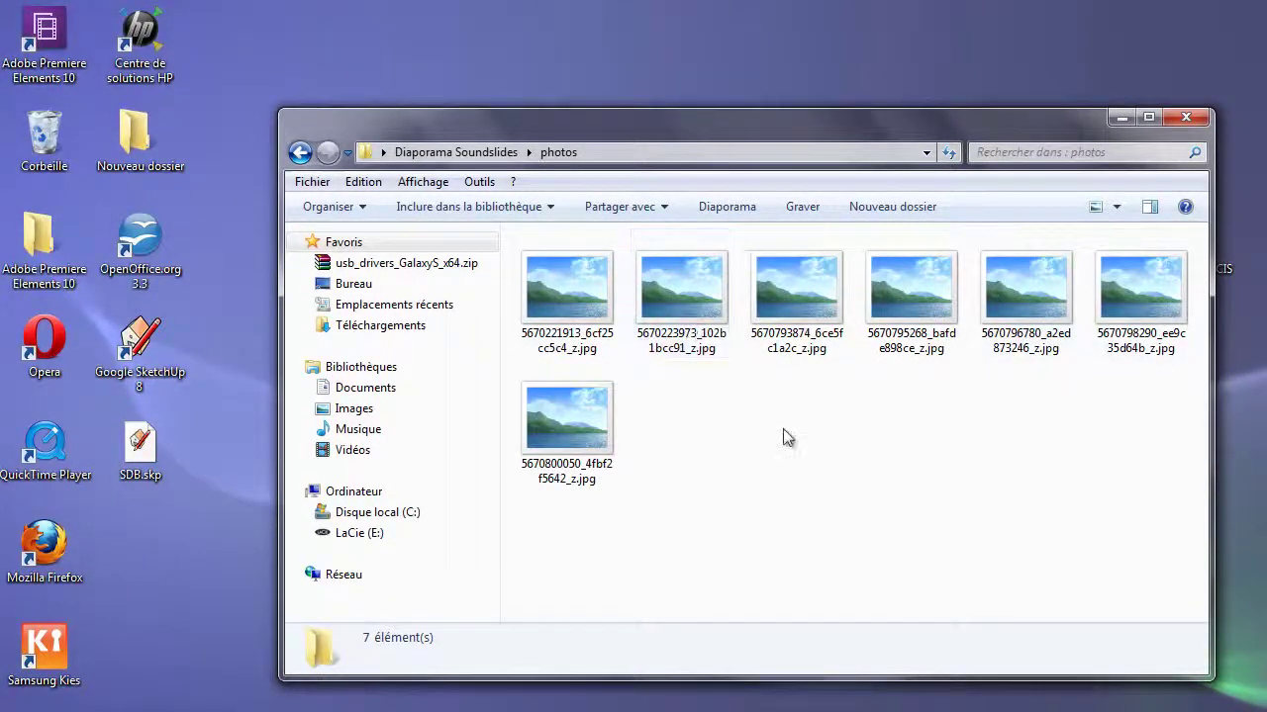
pyautogui.click(300, 155)
pyautogui.doubleClick(552, 284)
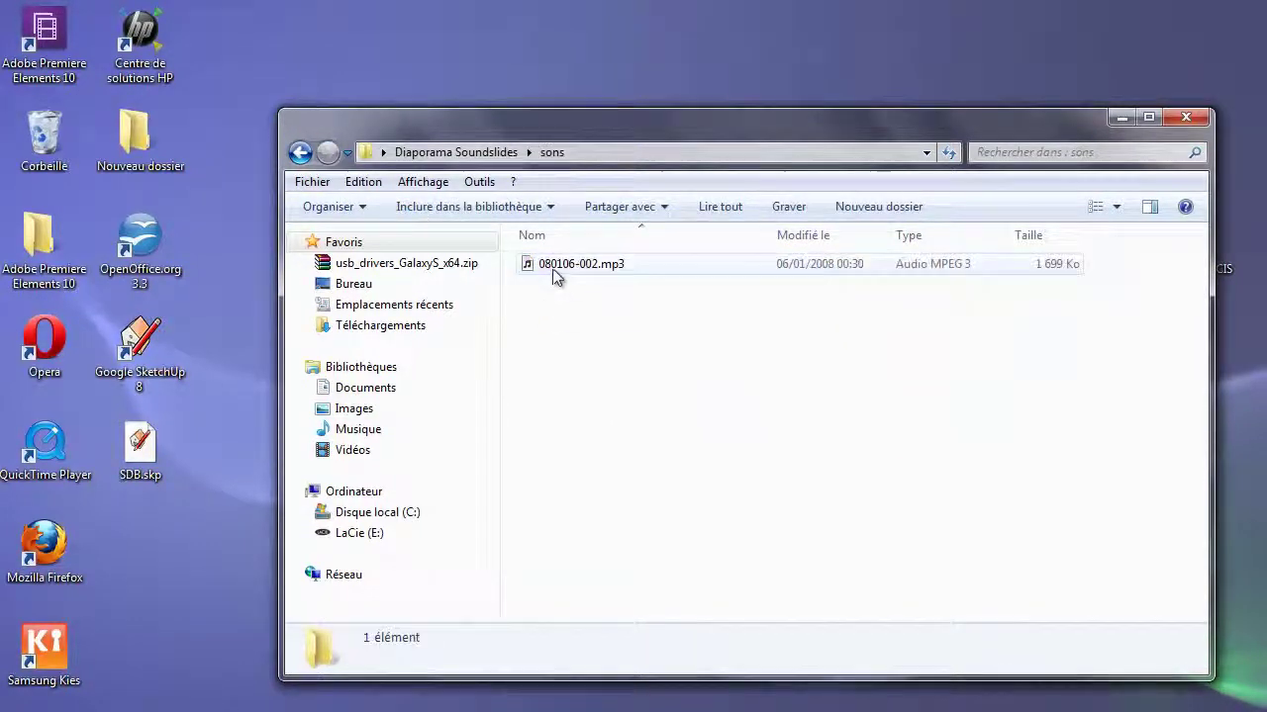
pyautogui.click(554, 277)
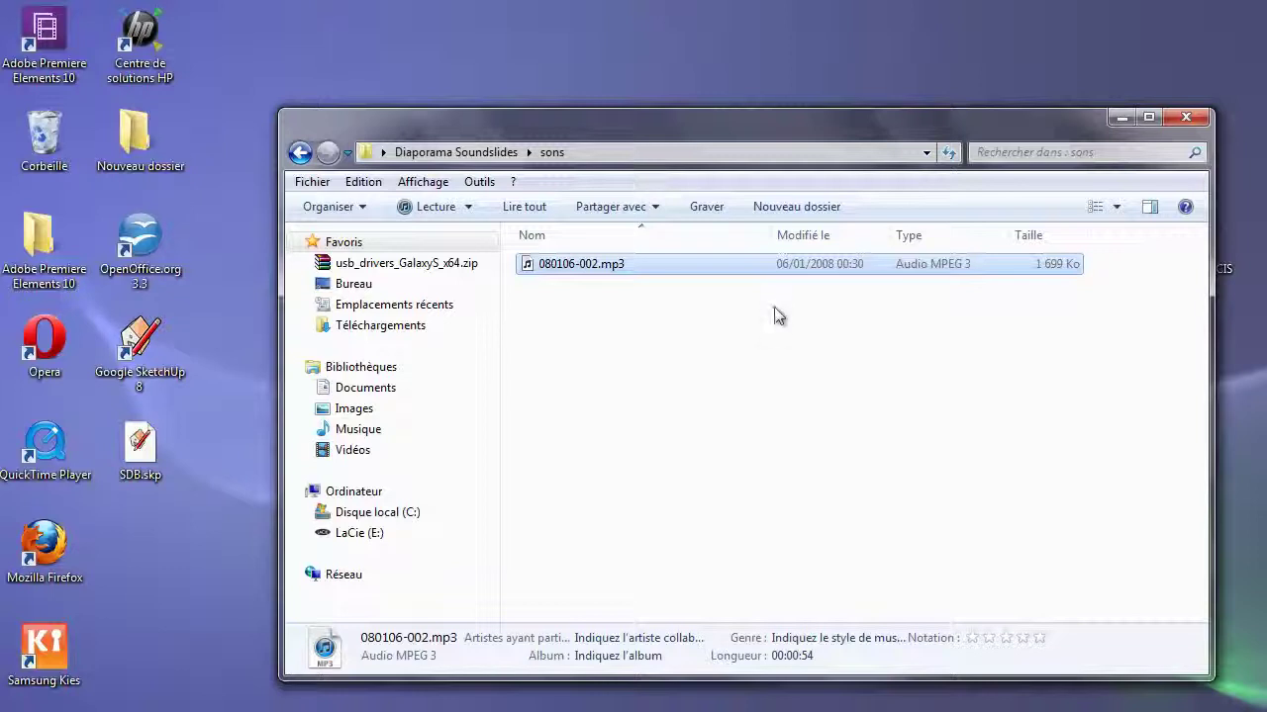
# Step: Return to the photos folder, inspect the details of its JPG images, and minimize the folder window
pyautogui.moveTo(751, 132); pyautogui.dragTo(765, 124)
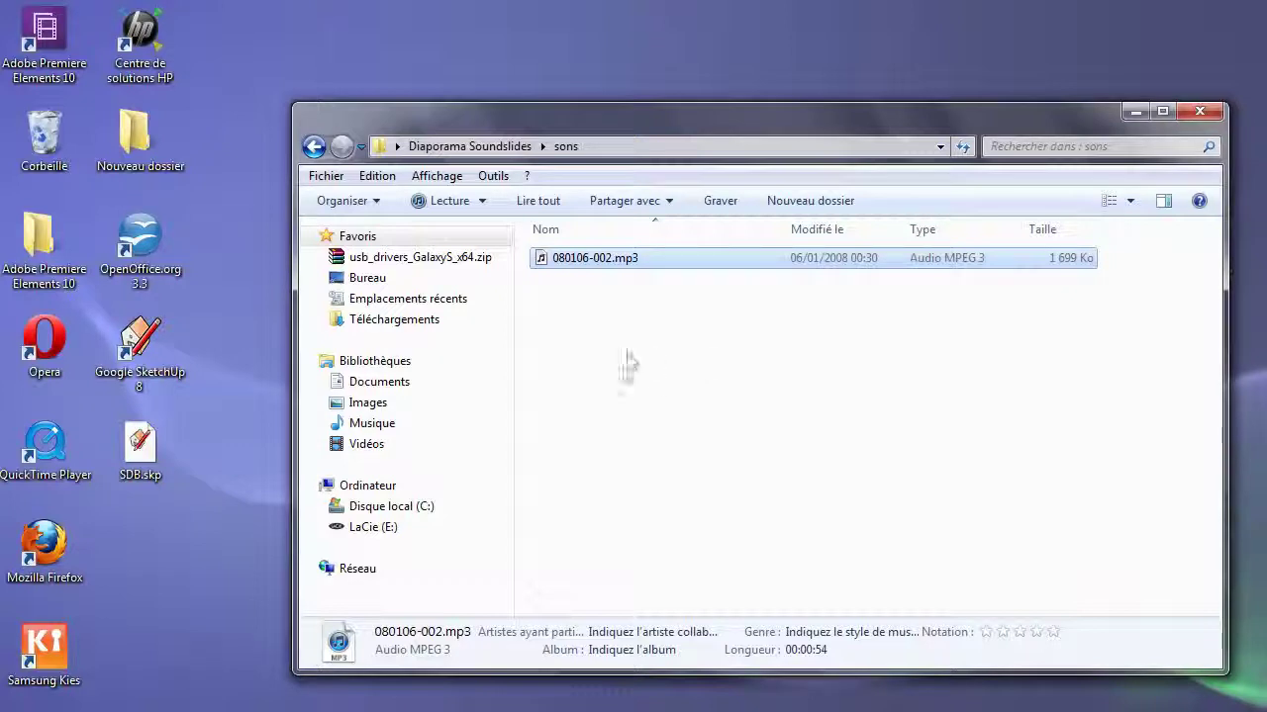
pyautogui.click(315, 149)
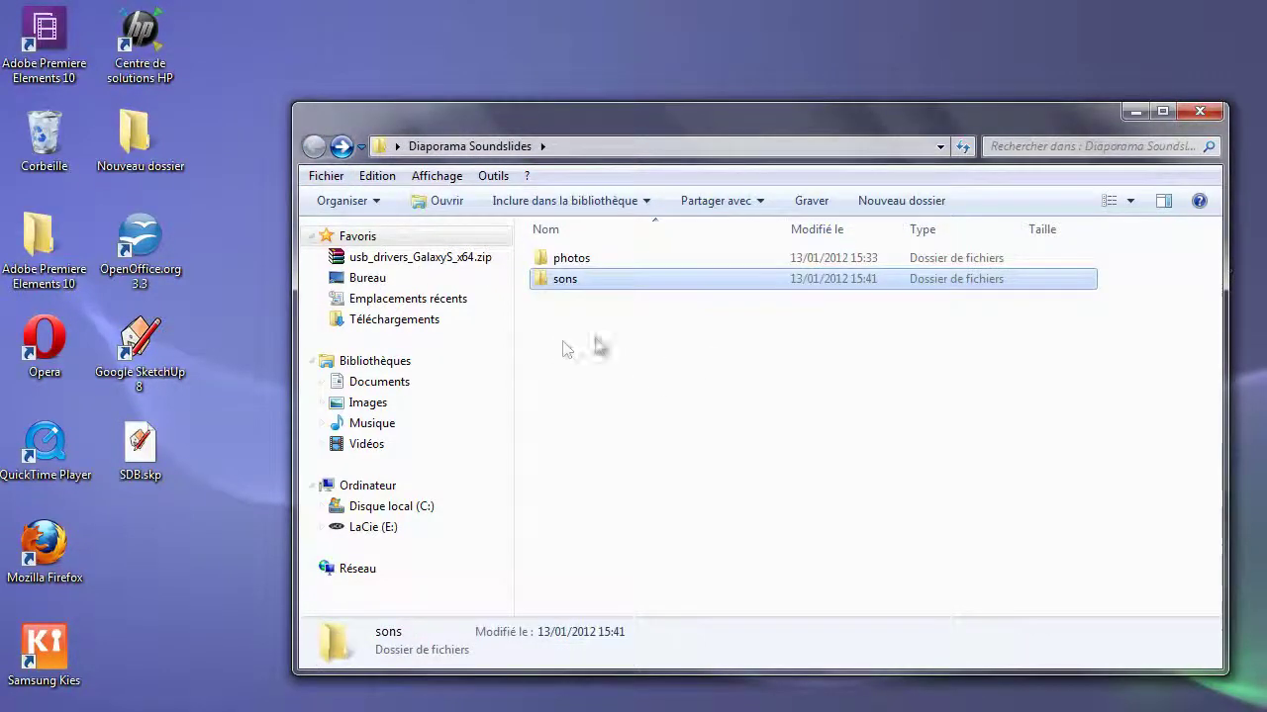
pyautogui.doubleClick(593, 259)
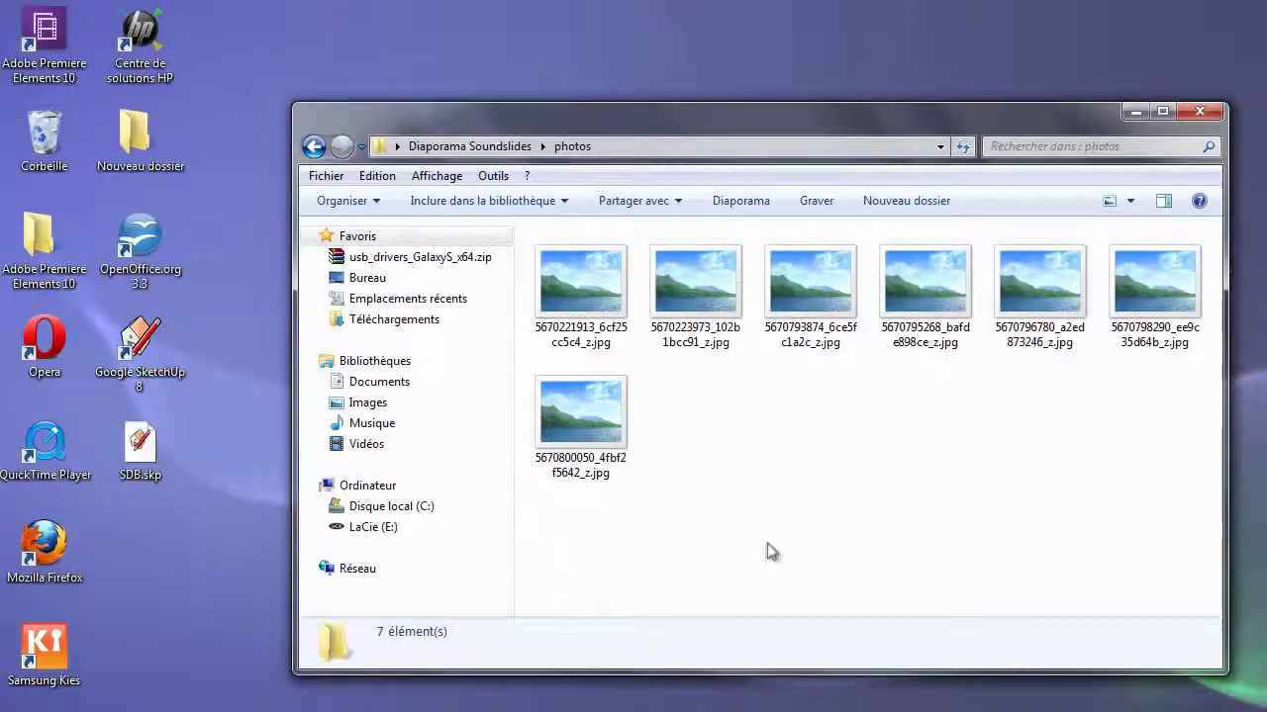
pyautogui.click(577, 297)
pyautogui.click(672, 446)
pyautogui.click(585, 279)
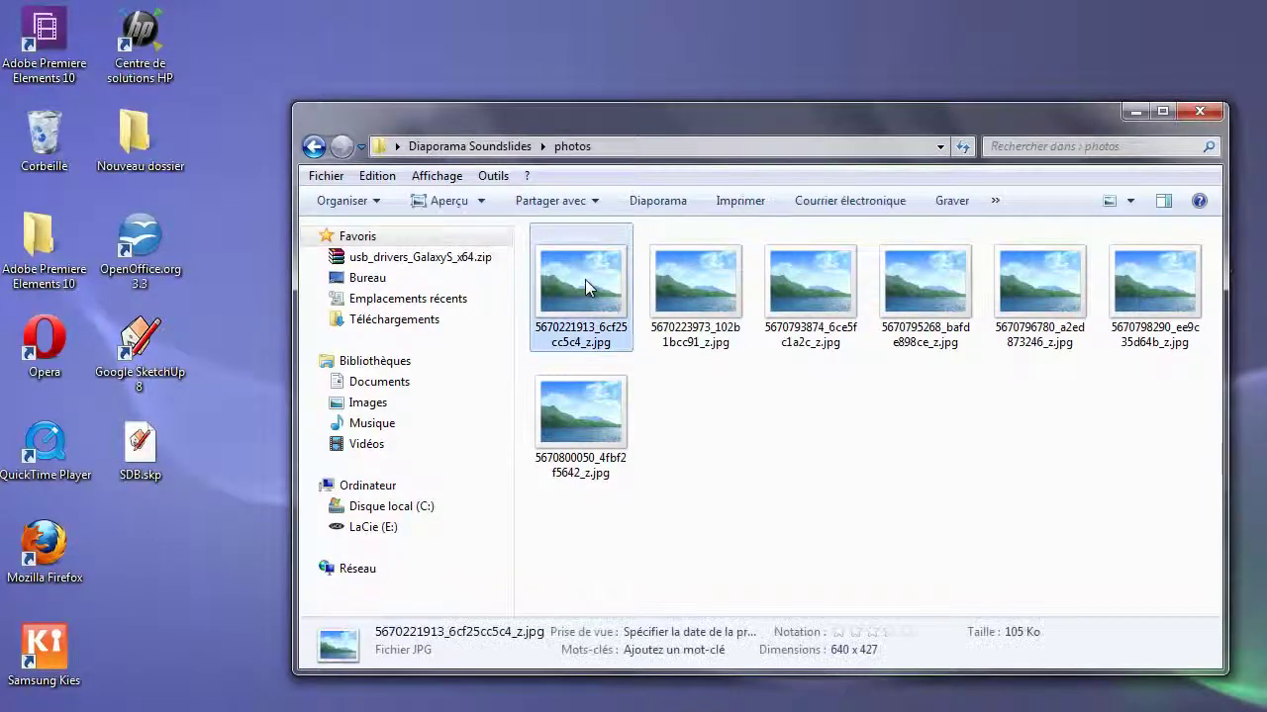
pyautogui.click(697, 530)
pyautogui.click(583, 287)
pyautogui.click(613, 426)
pyautogui.click(708, 451)
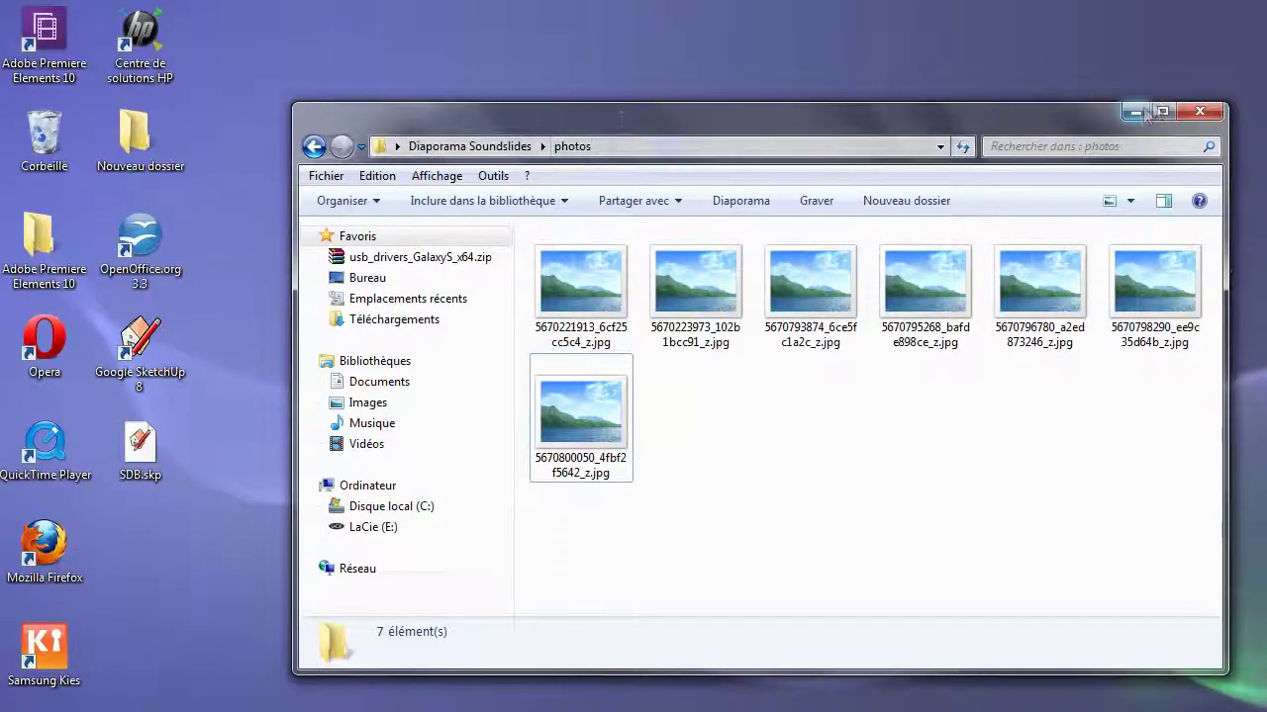
pyautogui.moveTo(1035, 129); pyautogui.dragTo(1033, 120)
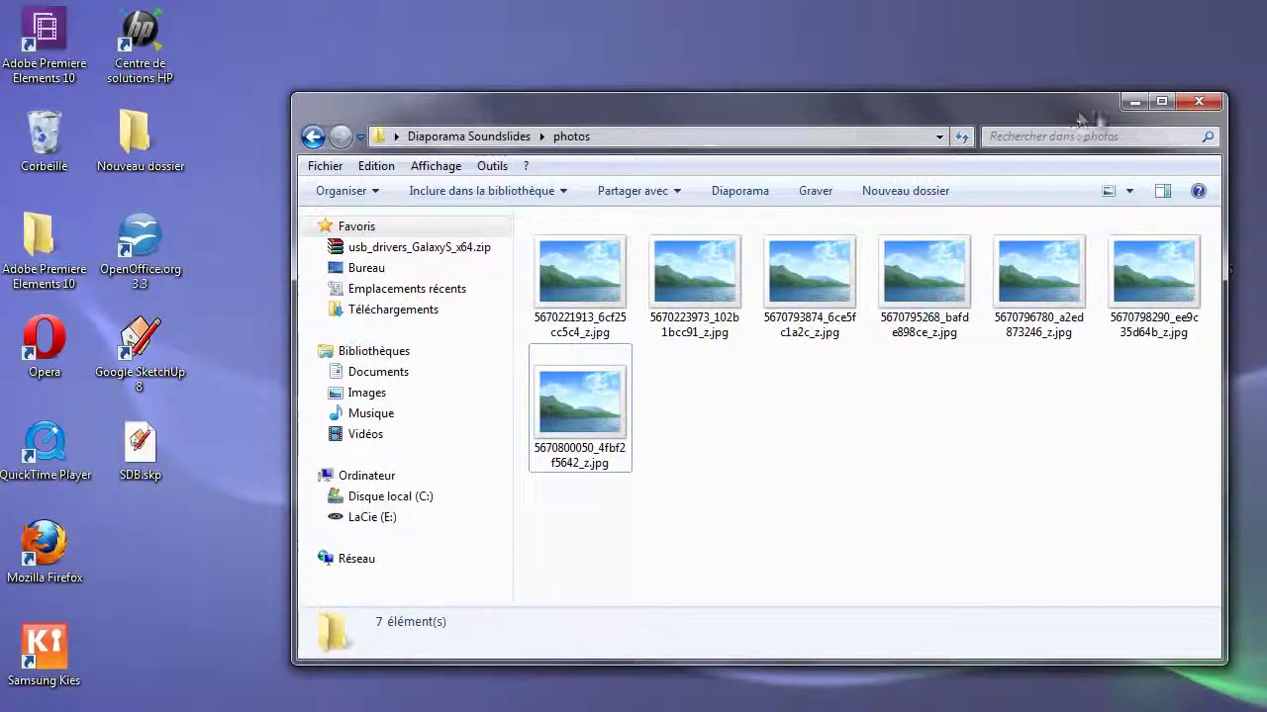
pyautogui.click(1134, 102)
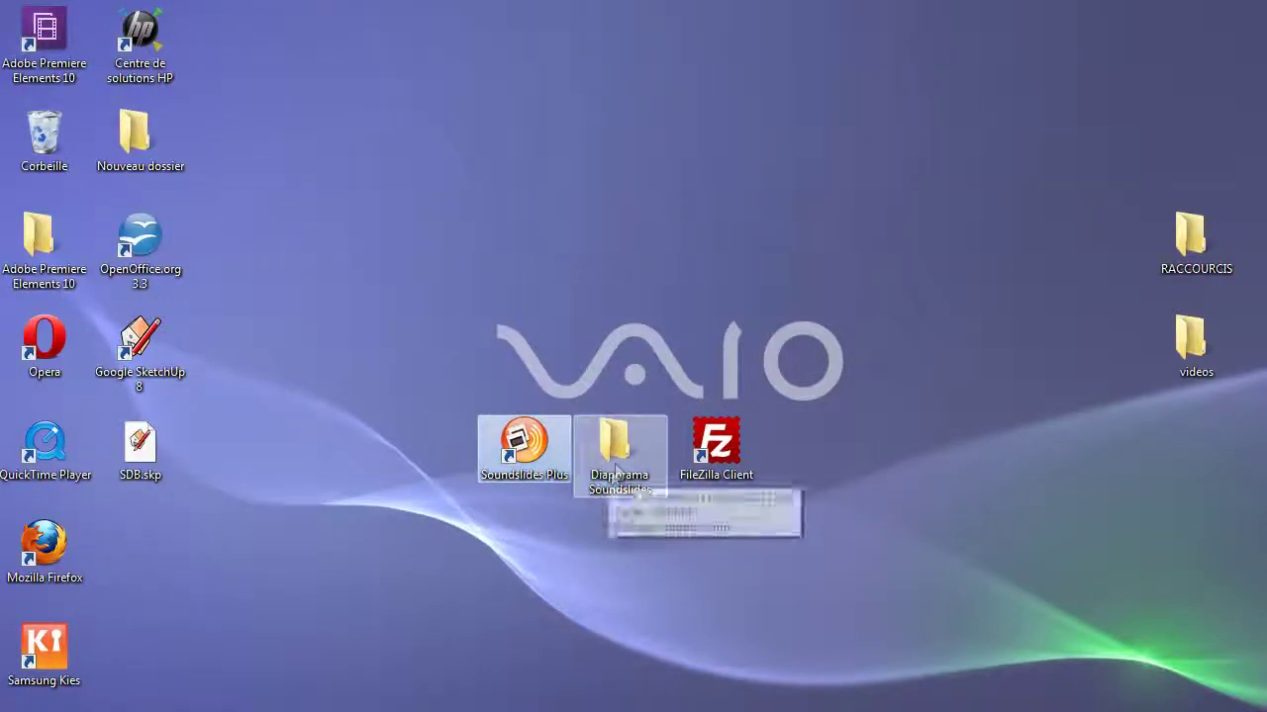
pyautogui.doubleClick(620, 493)
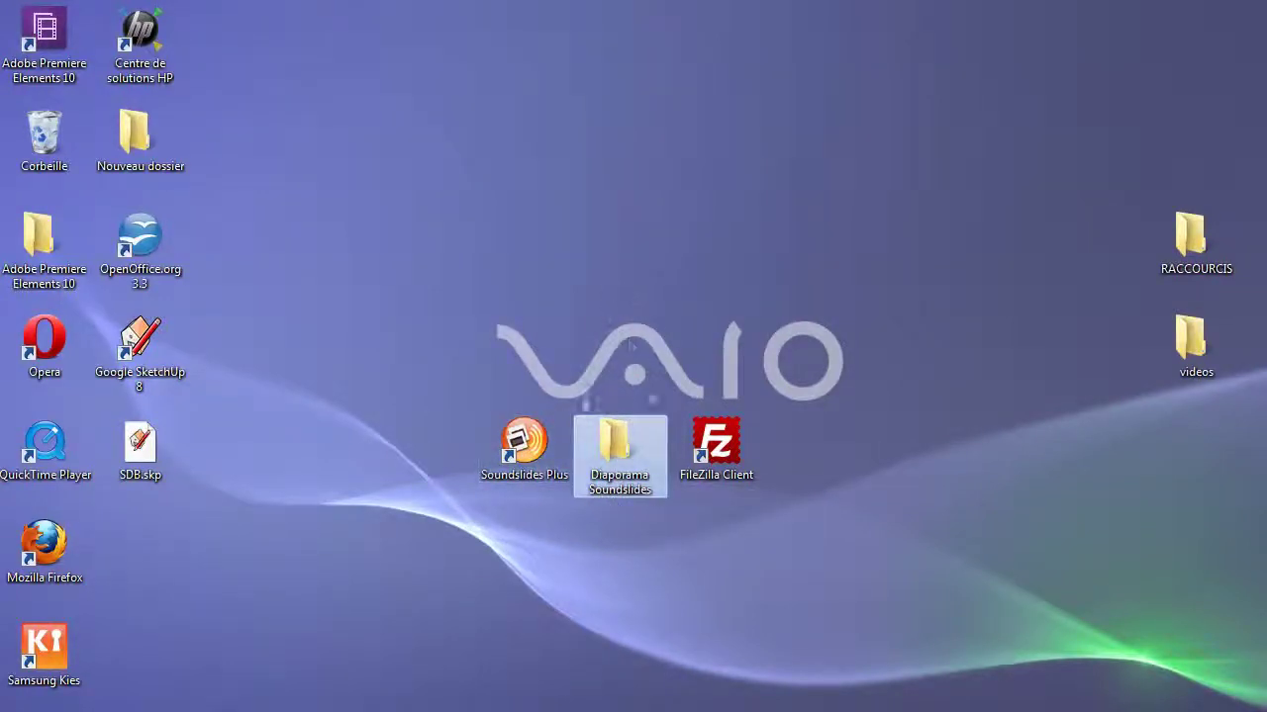
pyautogui.rightClick(552, 277)
pyautogui.moveTo(615, 490)
pyautogui.click(642, 208)
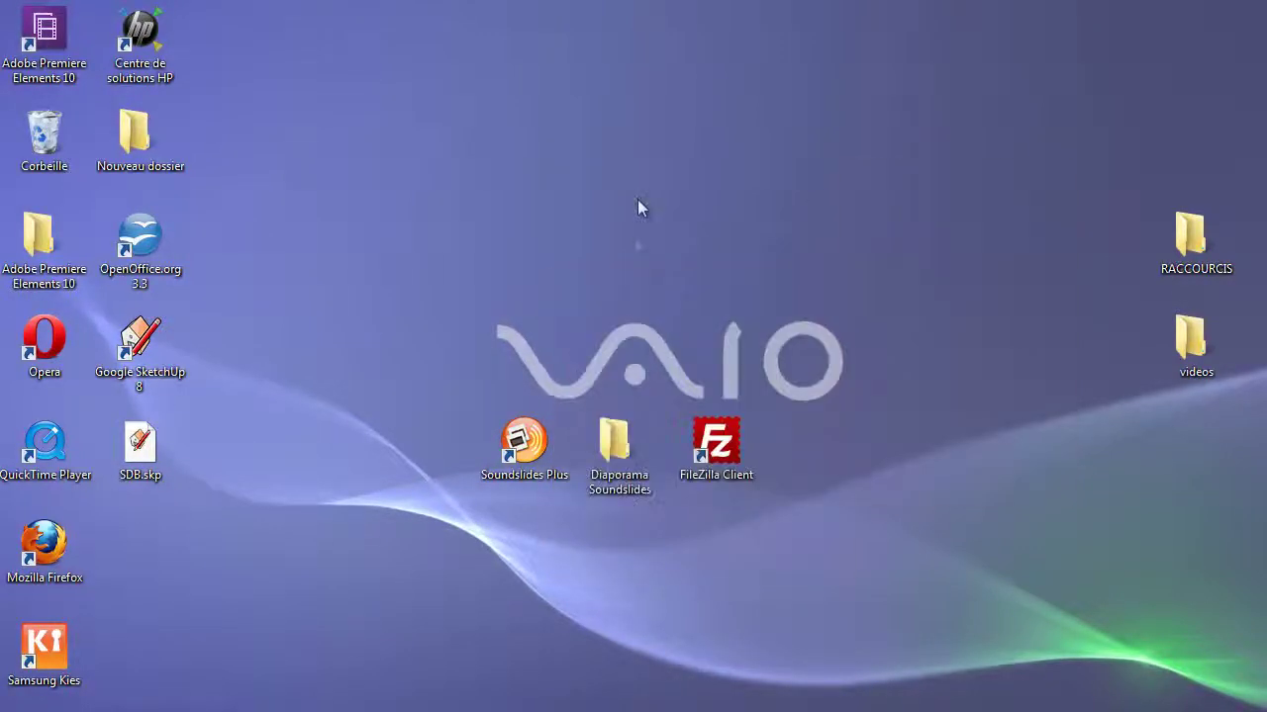
pyautogui.click(624, 455)
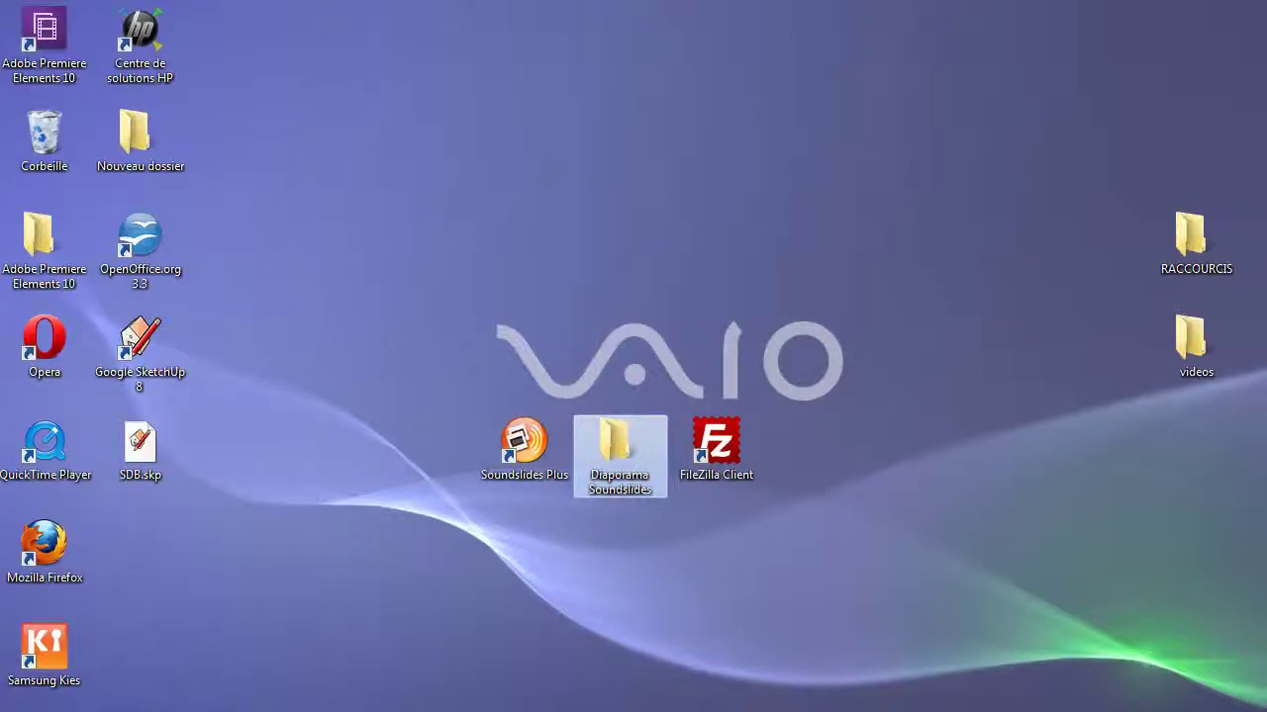
# Step: Switch to Firefox and display the Joan of Arc photo set on Flickr
pyautogui.click(234, 711)
pyautogui.click(168, 629)
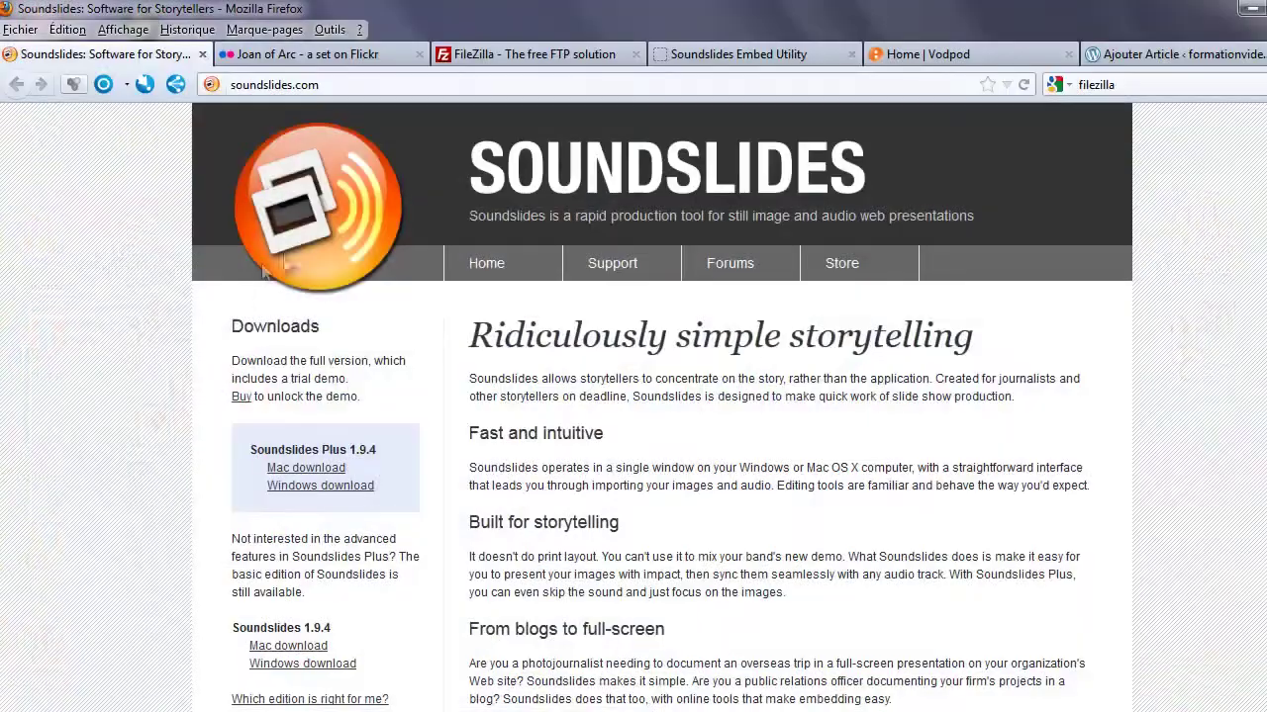
pyautogui.click(290, 57)
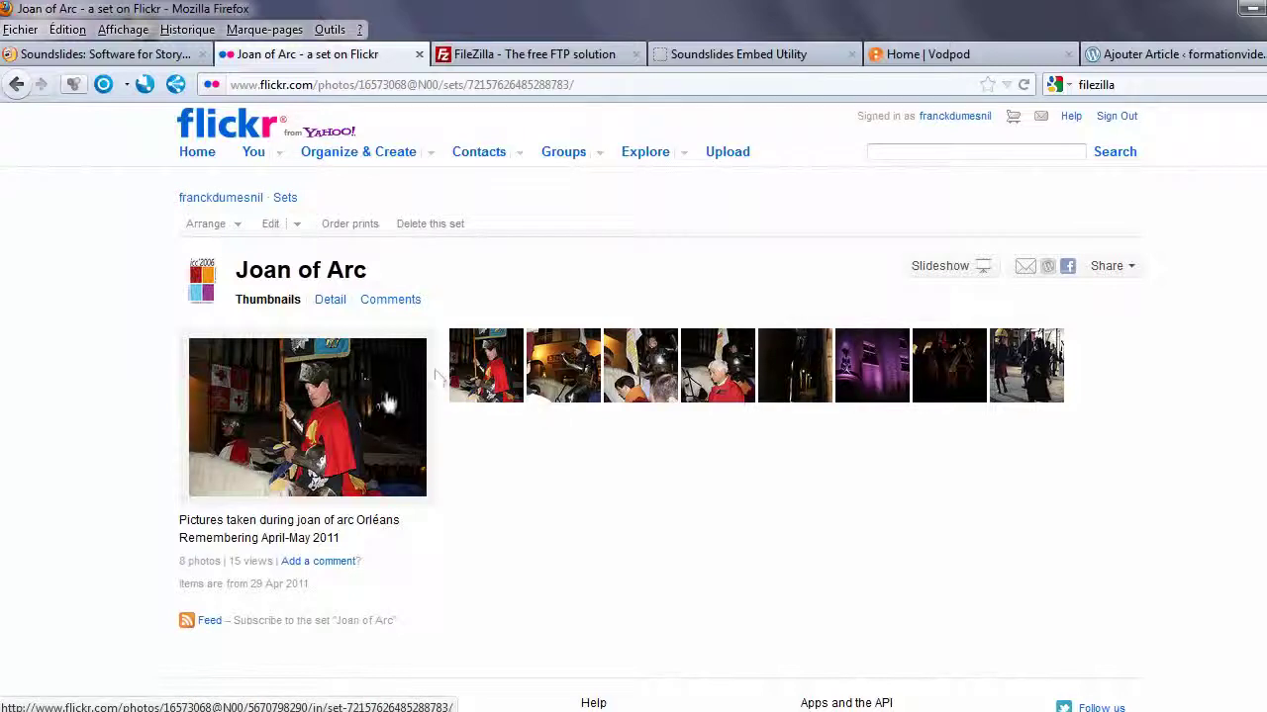
pyautogui.click(485, 711)
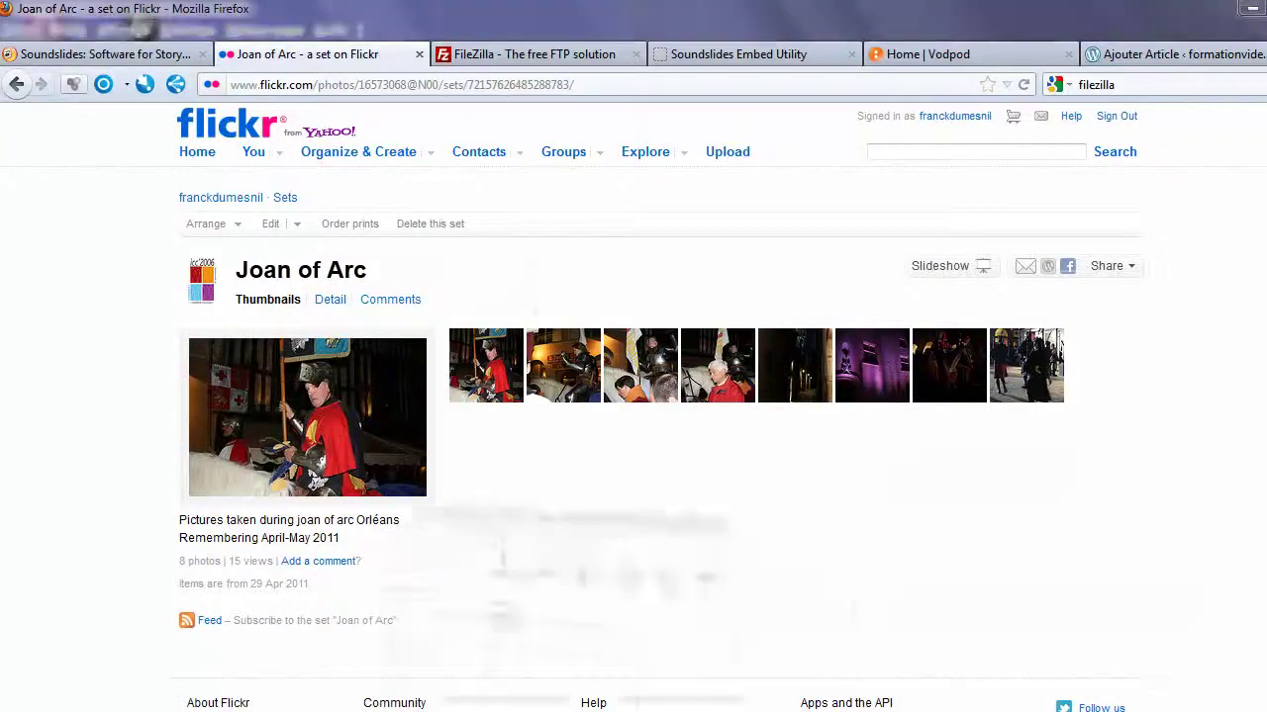
pyautogui.moveTo(702, 113); pyautogui.dragTo(655, 121)
pyautogui.click(1151, 109)
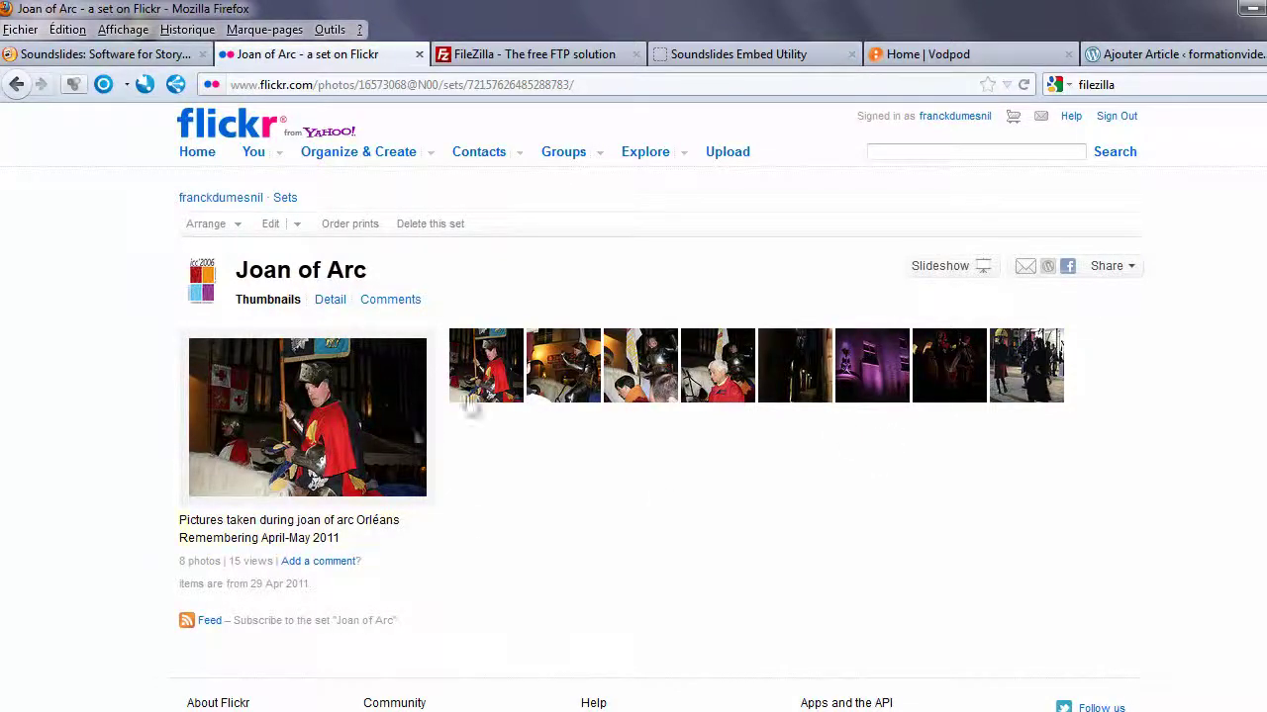
# Step: Open the Joan of Arc set's main photo, list all its sizes, and display the Medium 640 version to examine its dimensions
pyautogui.click(285, 419)
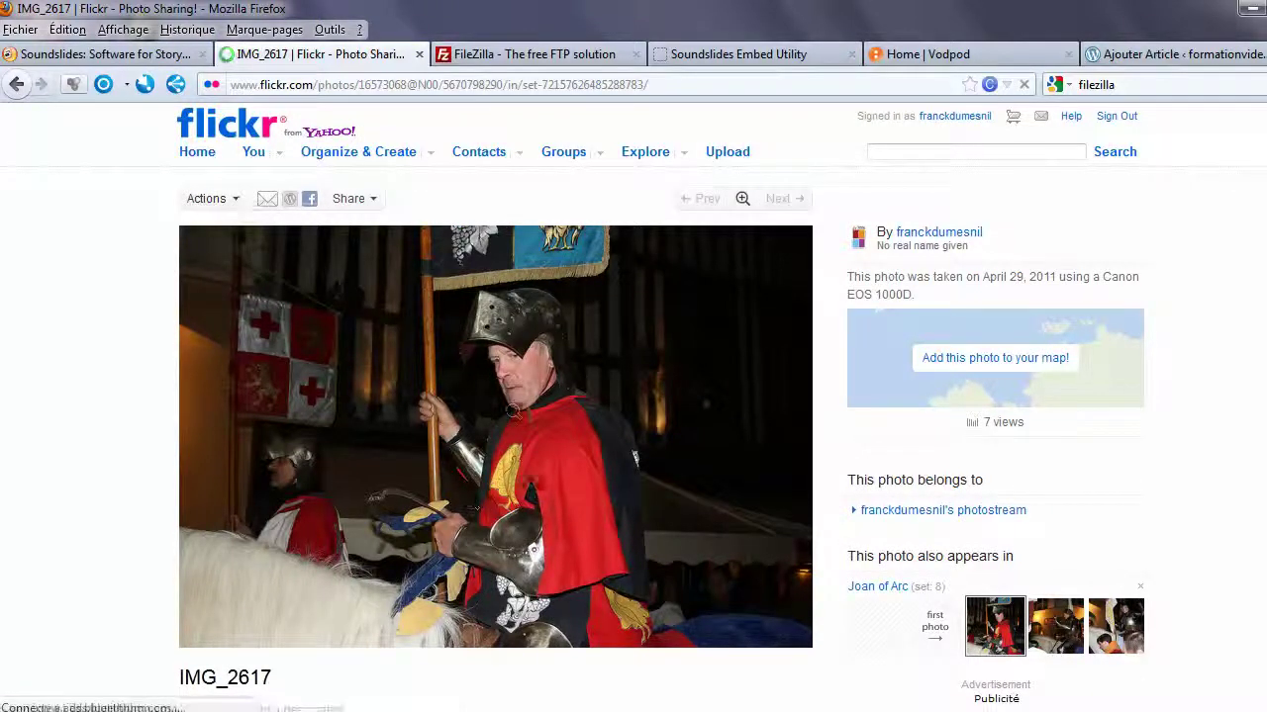
pyautogui.click(235, 201)
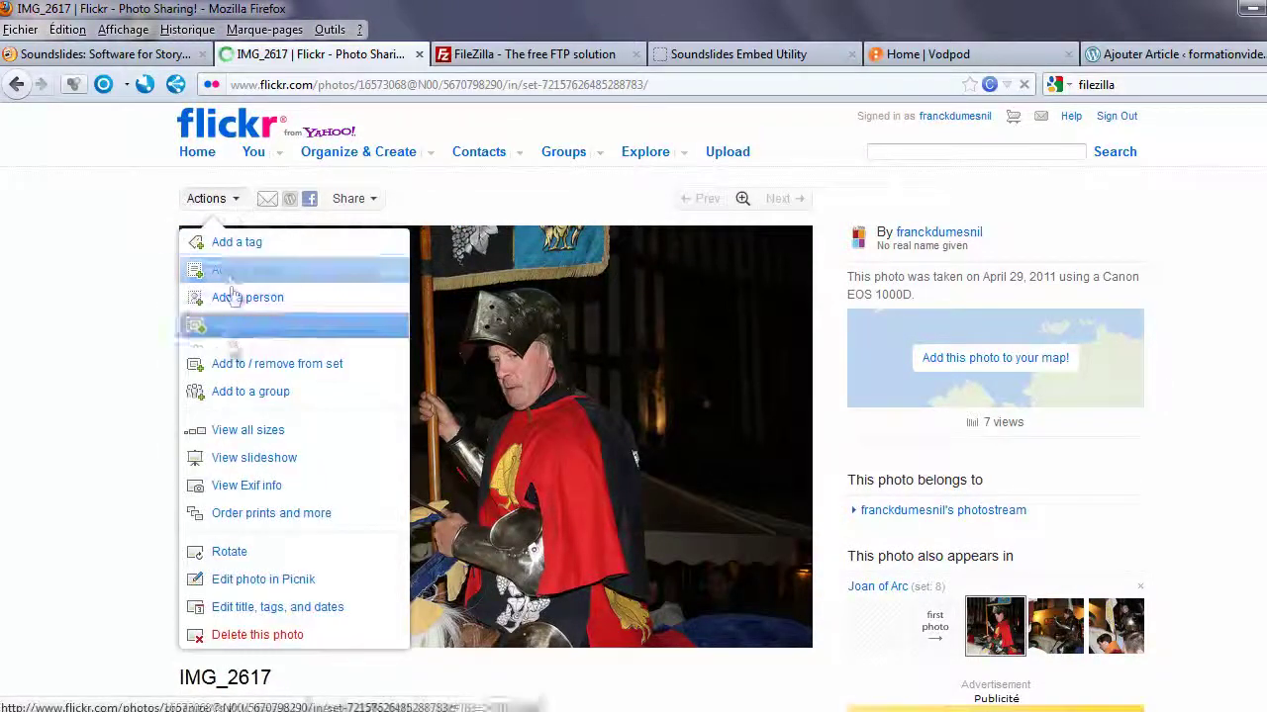
pyautogui.click(242, 431)
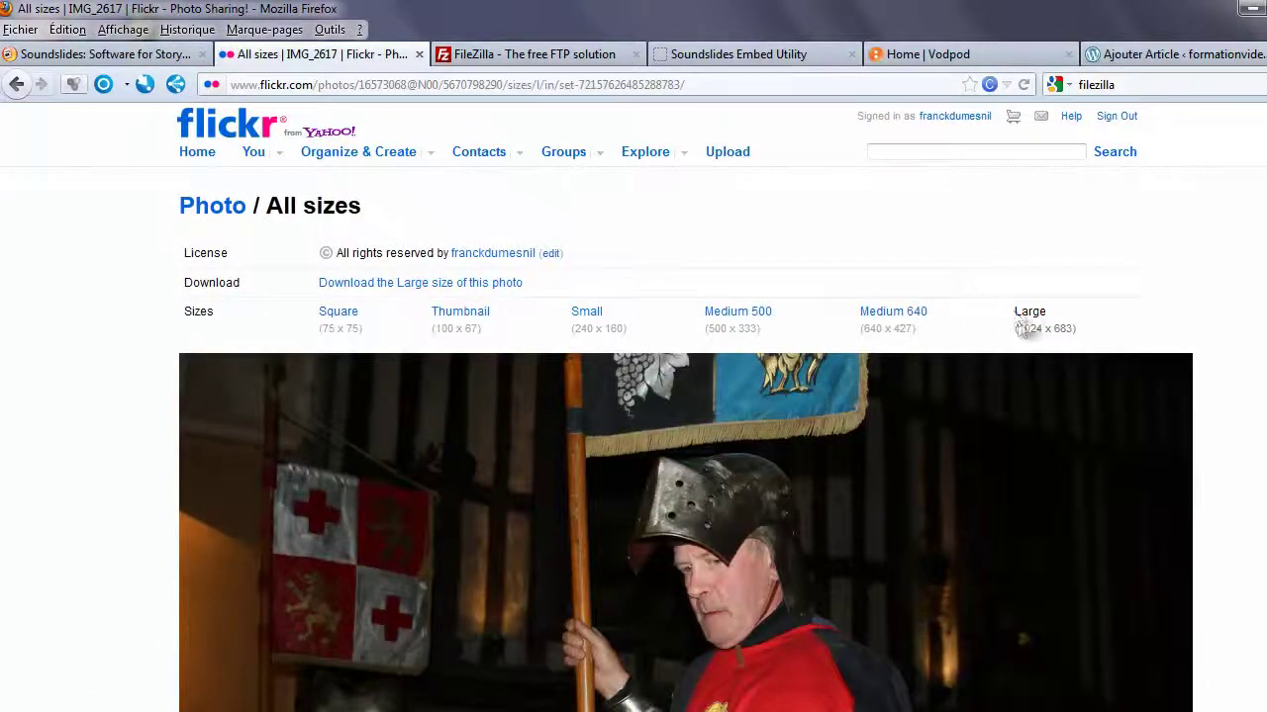
pyautogui.moveTo(1016, 331)
pyautogui.mouseDown()
pyautogui.moveTo(1072, 329)
pyautogui.moveTo(1019, 337)
pyautogui.mouseUp()
pyautogui.moveTo(909, 312); pyautogui.dragTo(896, 318)
pyautogui.click(896, 318)
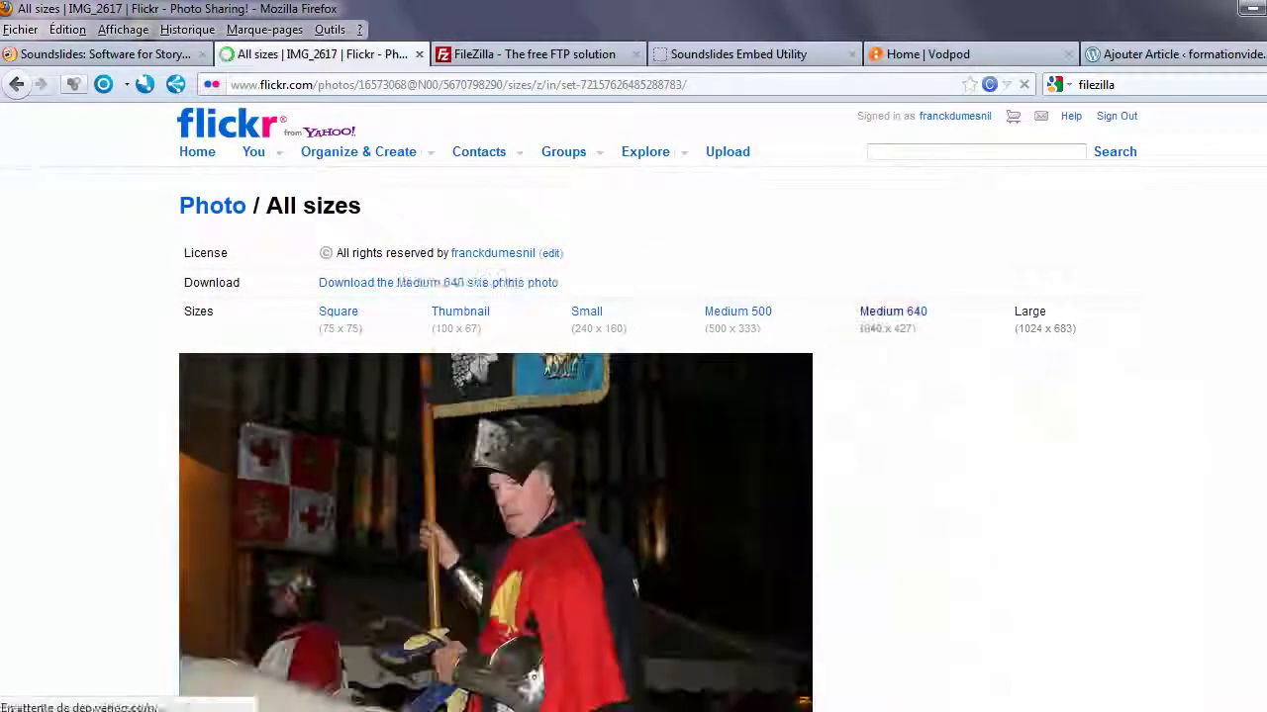
pyautogui.scroll(-3, 895, 317)
pyautogui.scroll(1, 929, 245)
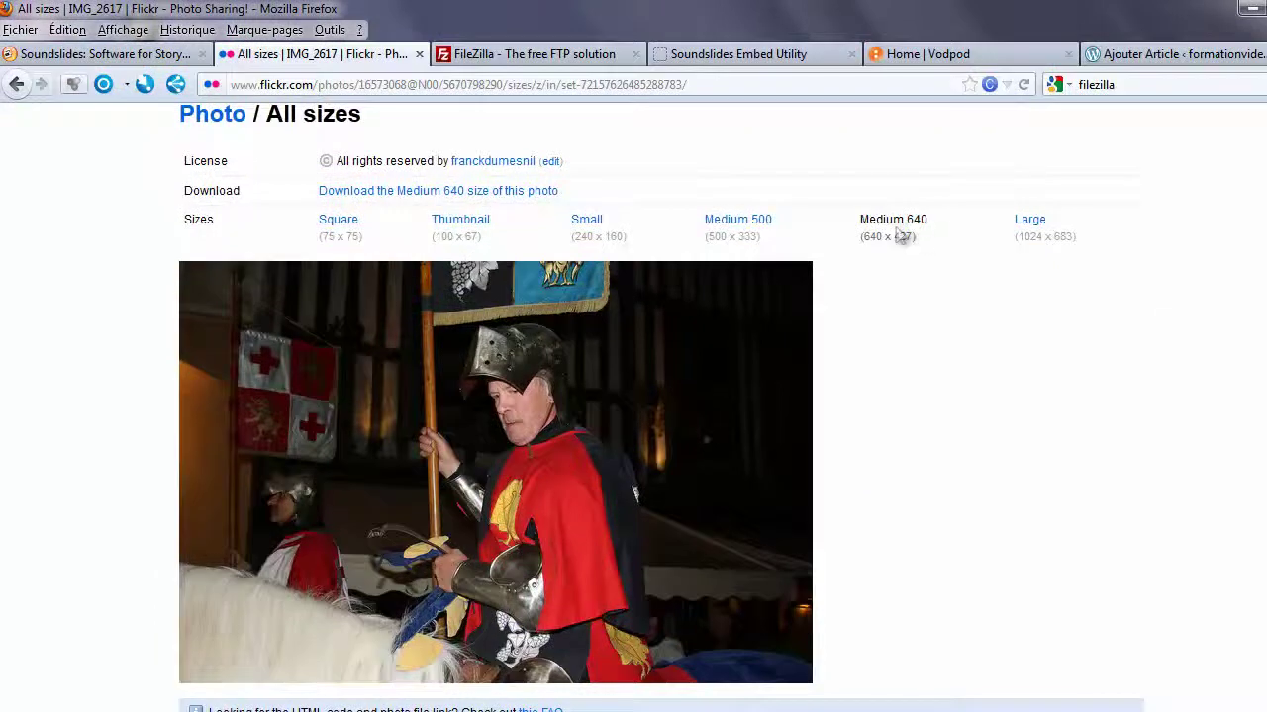
pyautogui.moveTo(864, 238); pyautogui.dragTo(915, 243)
pyautogui.click(865, 243)
pyautogui.click(859, 295)
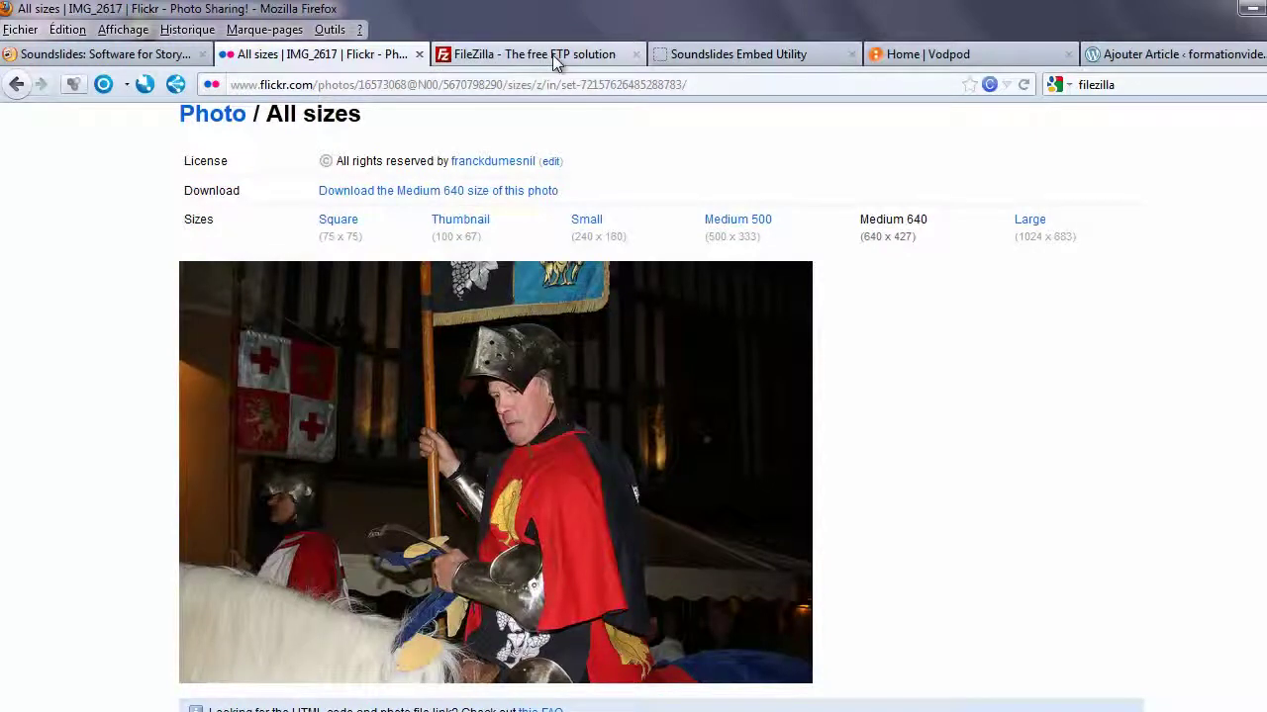
# Step: Revisit the open Soundslides site and bring up the FileZilla project page with its client download
pyautogui.click(113, 55)
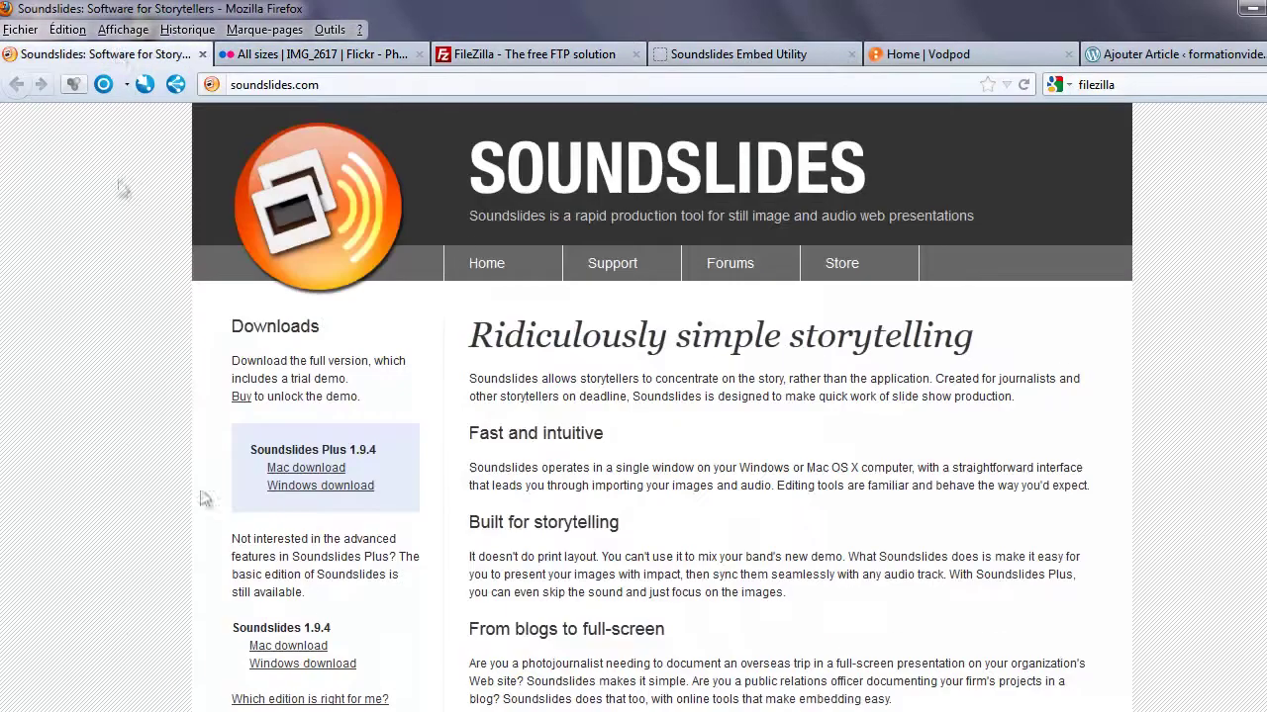
pyautogui.click(532, 56)
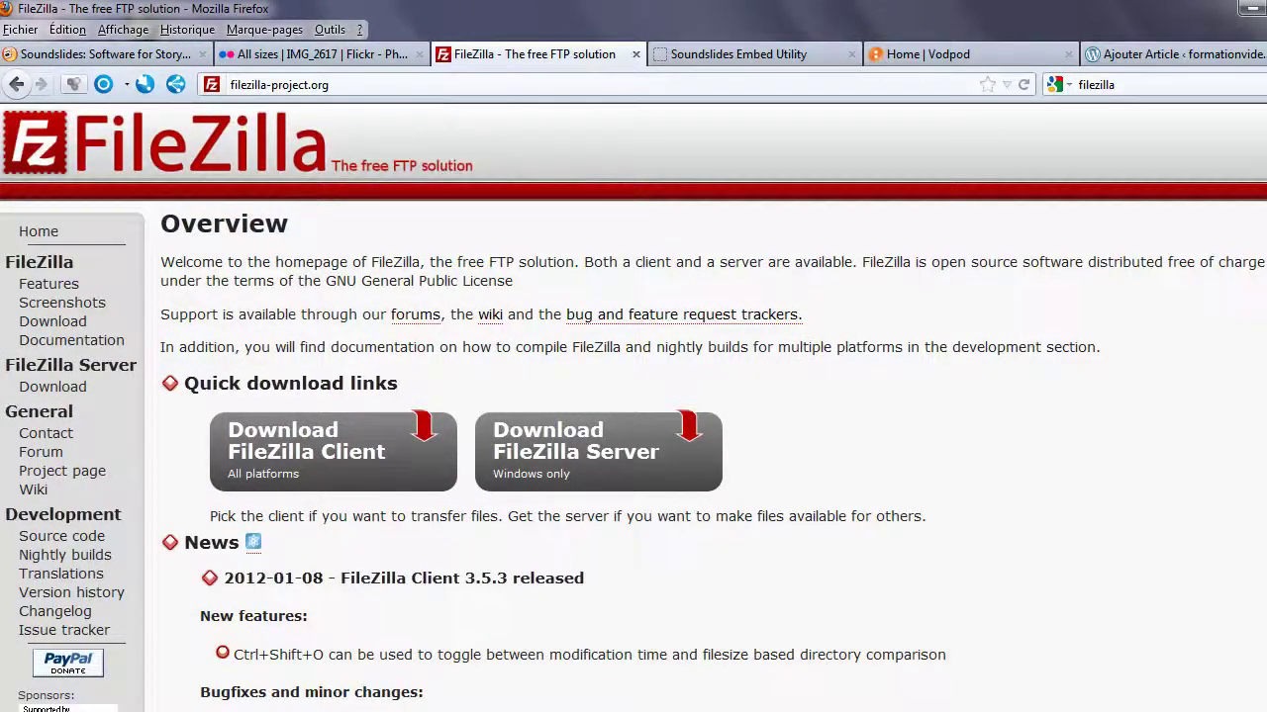
# Step: Bring up the FileZilla client, point out the local Diaporama Soundslides folder, and minimize the window
pyautogui.click(350, 710)
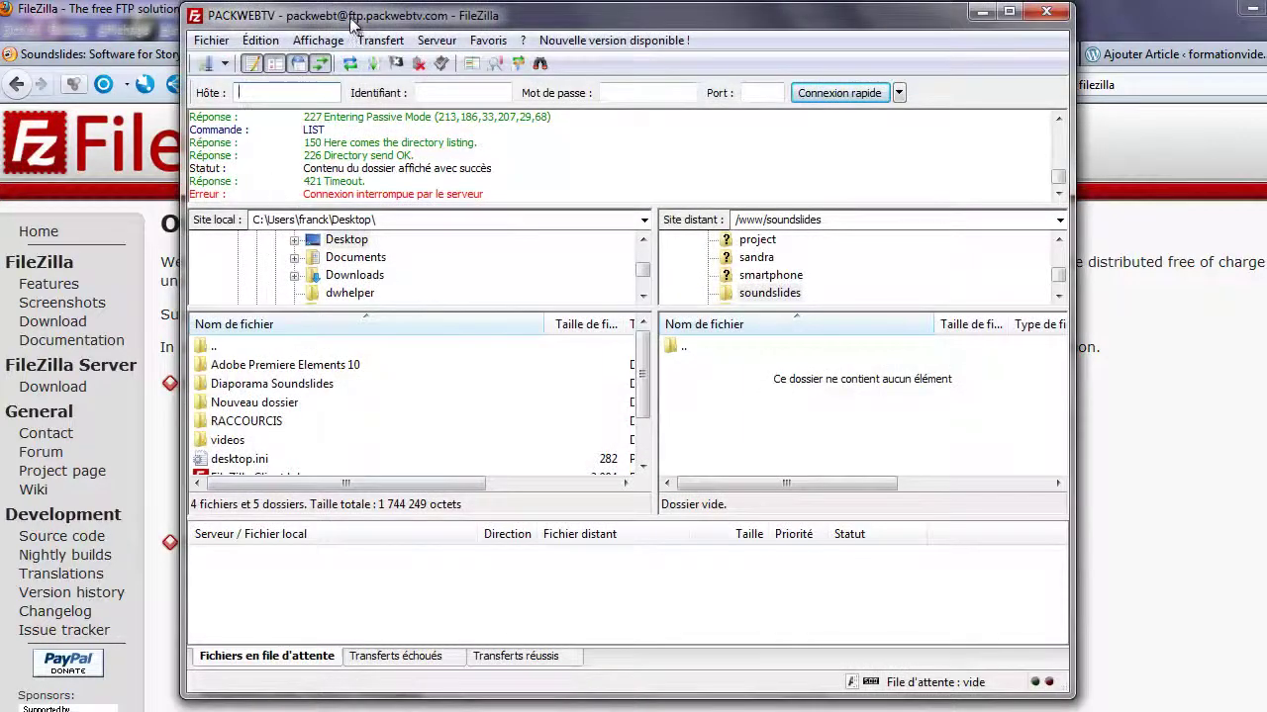
pyautogui.moveTo(351, 24); pyautogui.dragTo(352, 56)
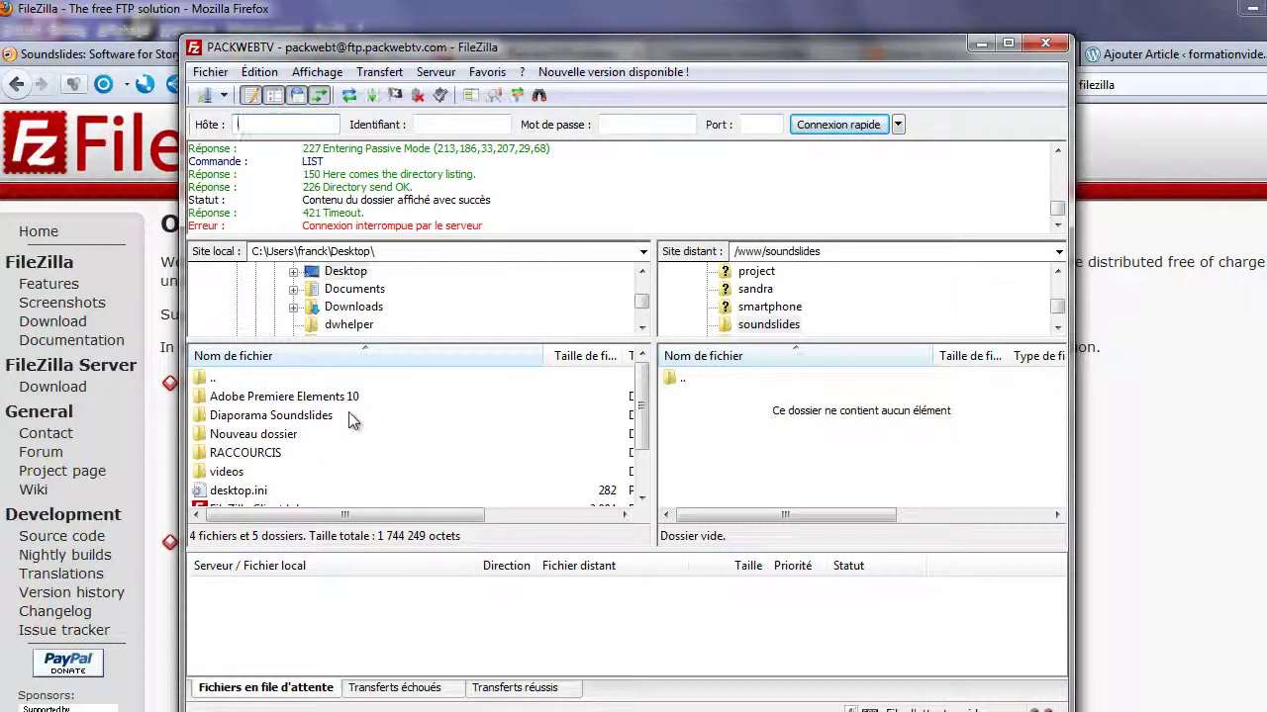
pyautogui.click(307, 416)
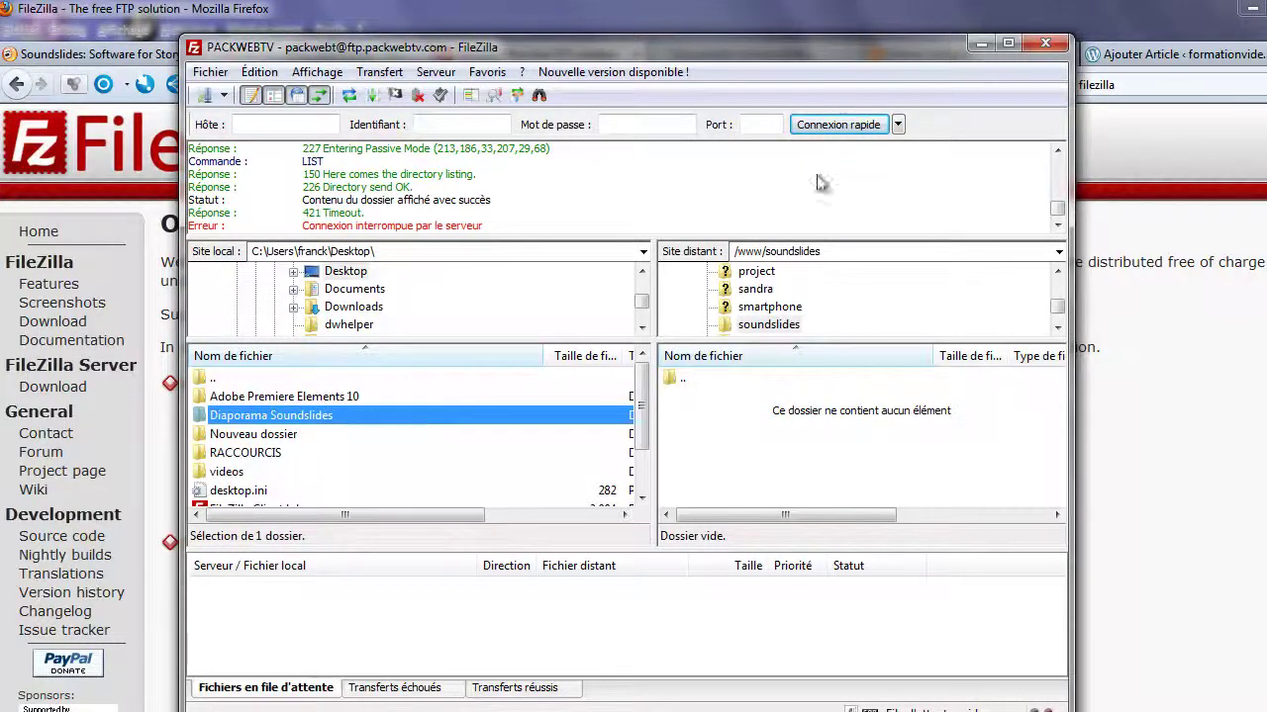
pyautogui.click(980, 45)
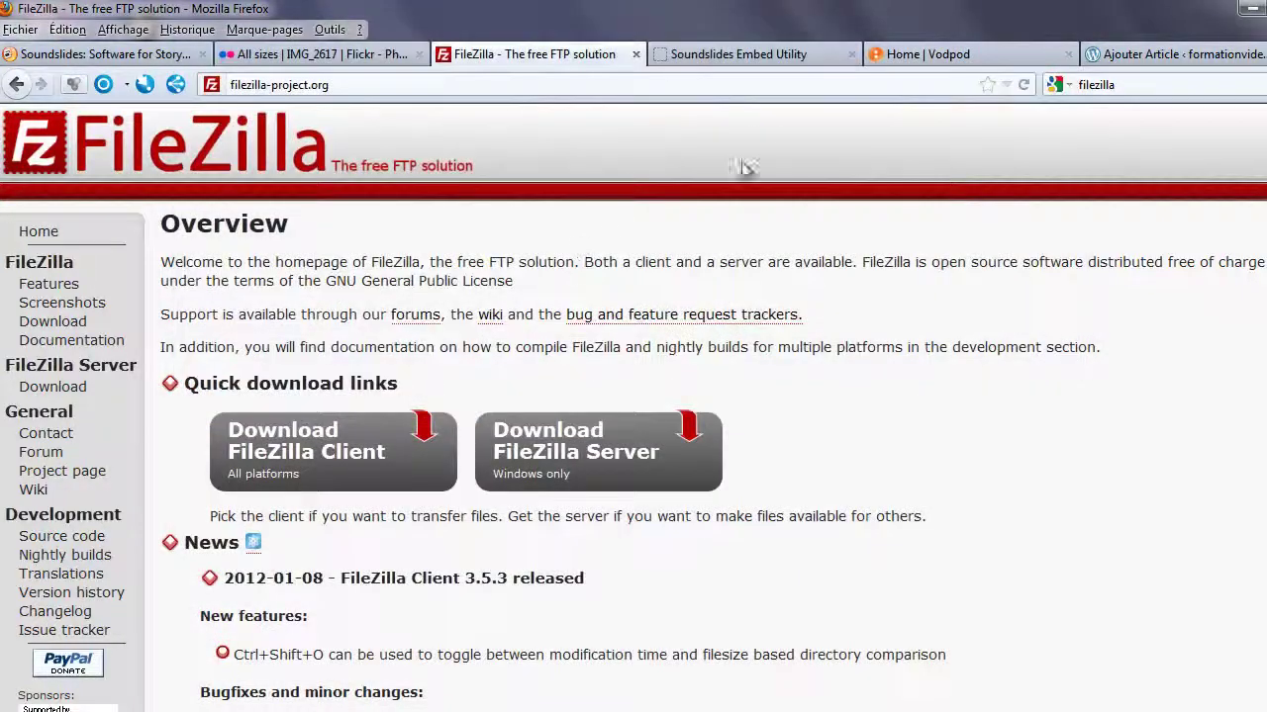
# Step: View the open Soundslides Embed Utility, Vodpod account and WordPress new-article pages in turn, and minimize Firefox
pyautogui.click(772, 60)
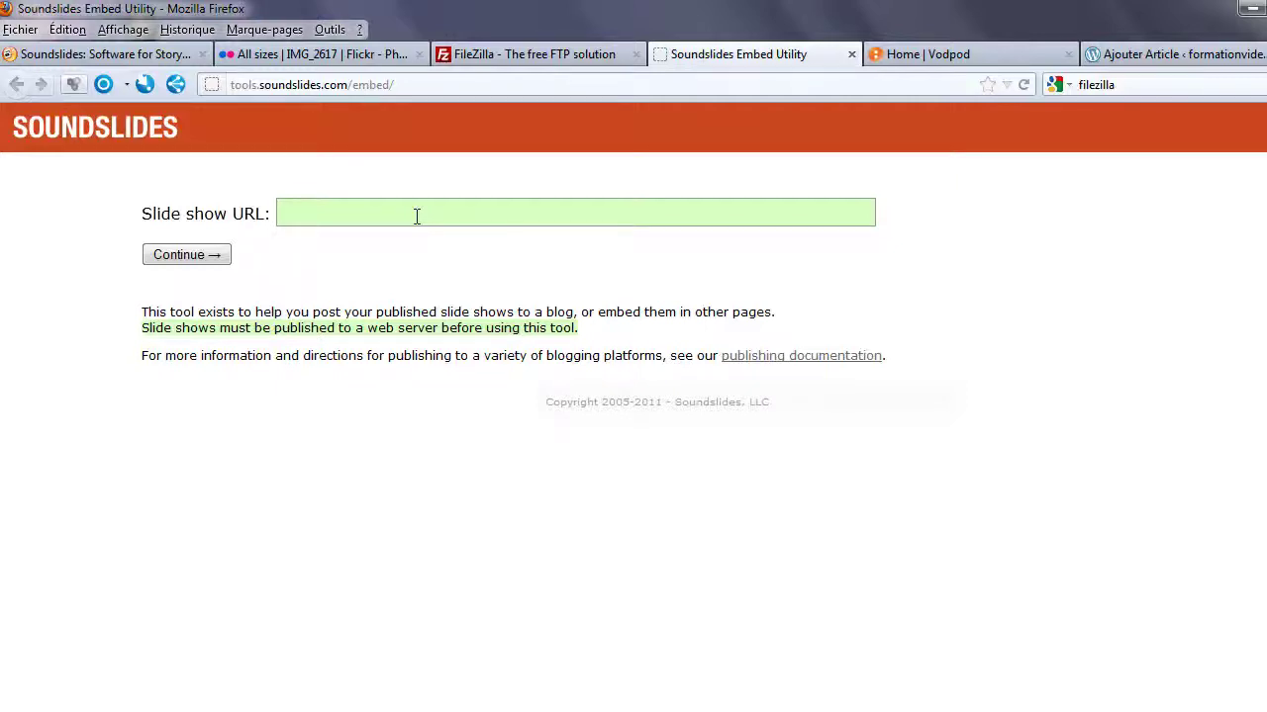
pyautogui.click(885, 57)
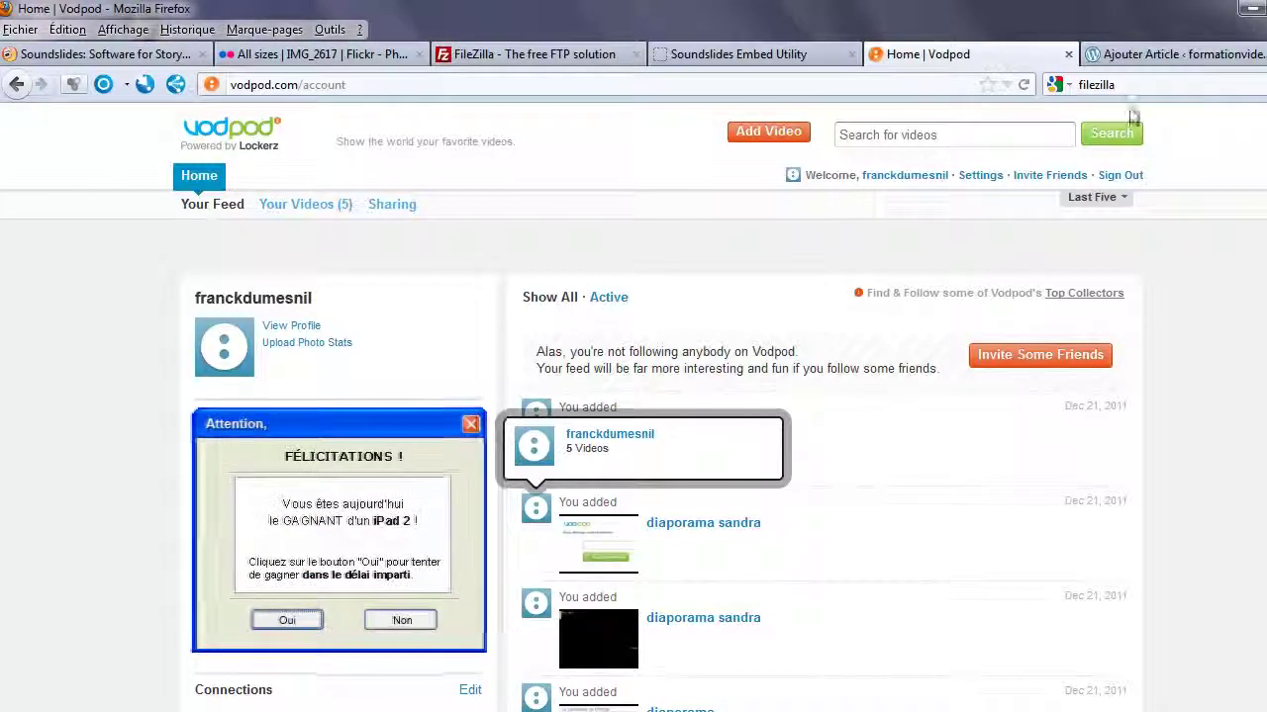
pyautogui.click(1138, 55)
pyautogui.moveTo(597, 204); pyautogui.dragTo(143, 238)
pyautogui.click(233, 390)
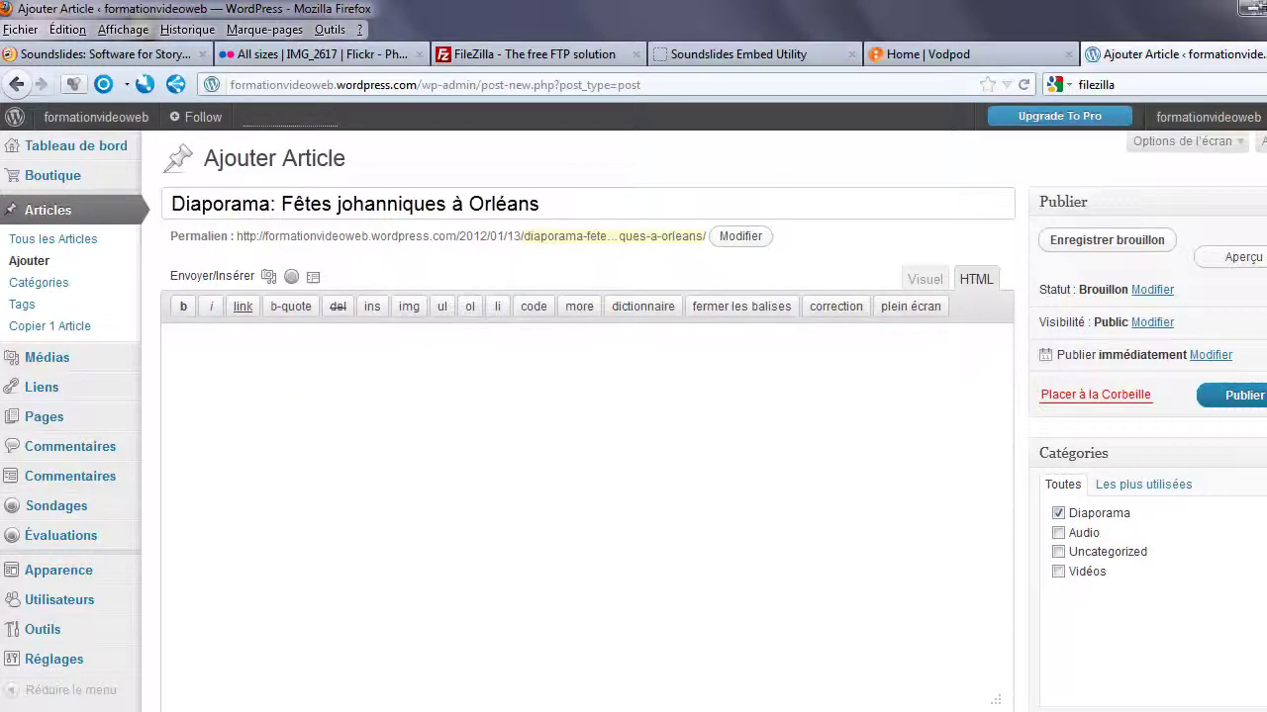
pyautogui.click(1248, 8)
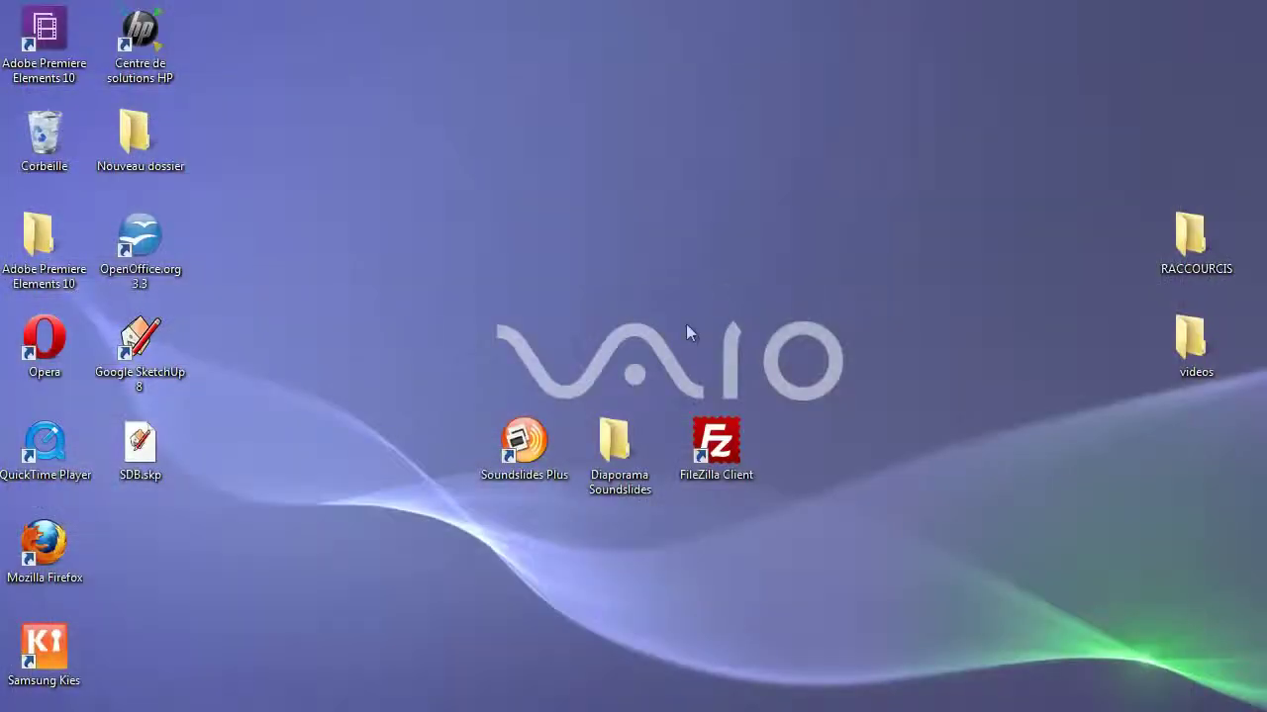
# Step: Launch Soundslides Plus from the desktop and continue in demo mode without registering
pyautogui.doubleClick(527, 447)
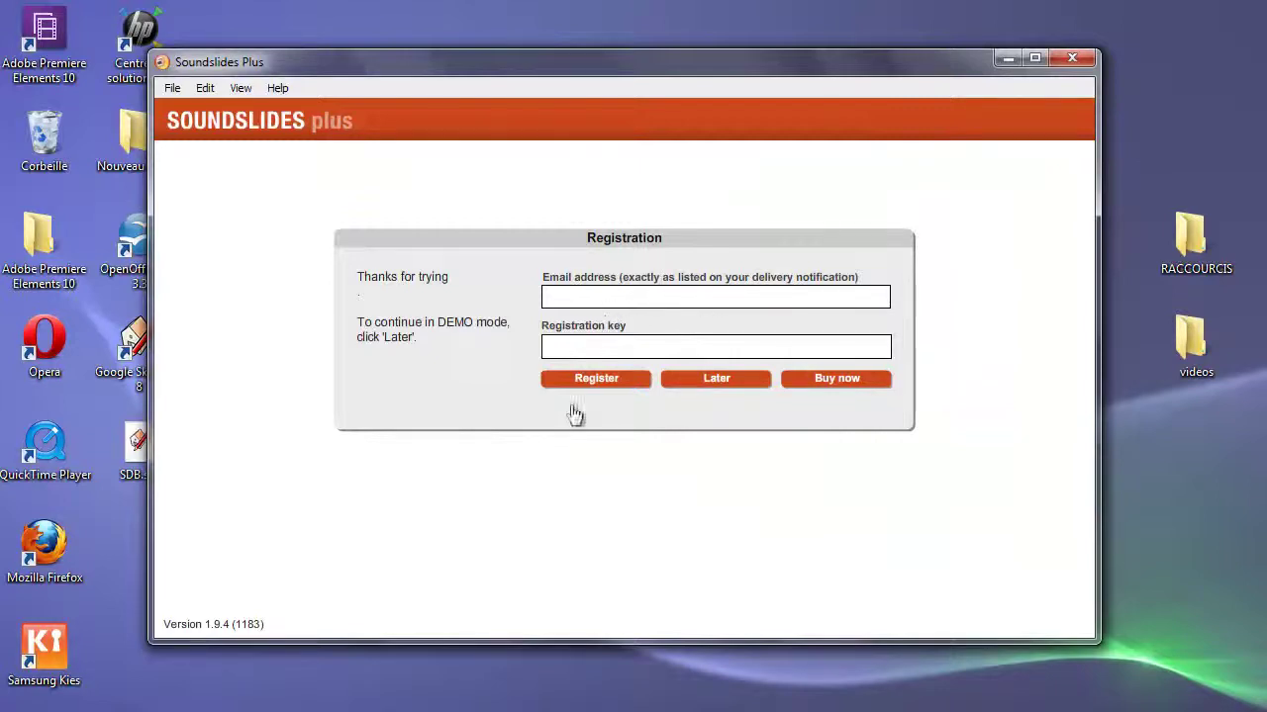
pyautogui.click(718, 385)
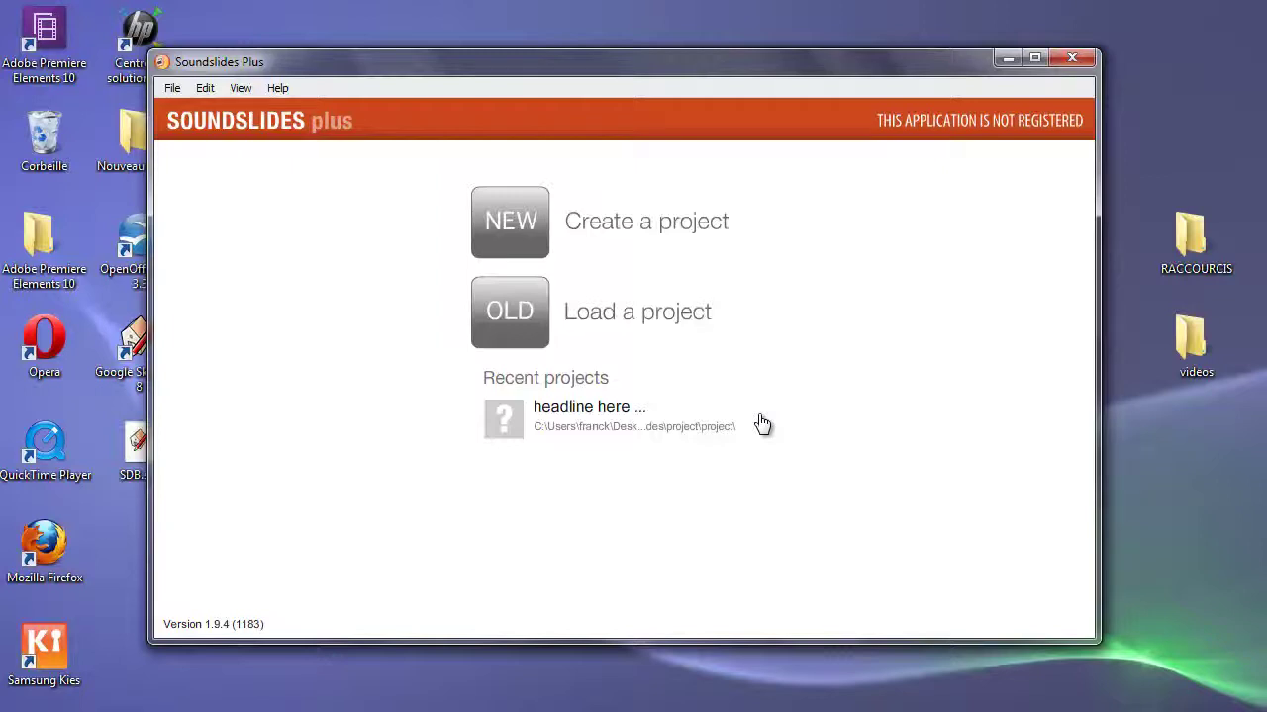
pyautogui.moveTo(797, 68); pyautogui.dragTo(829, 61)
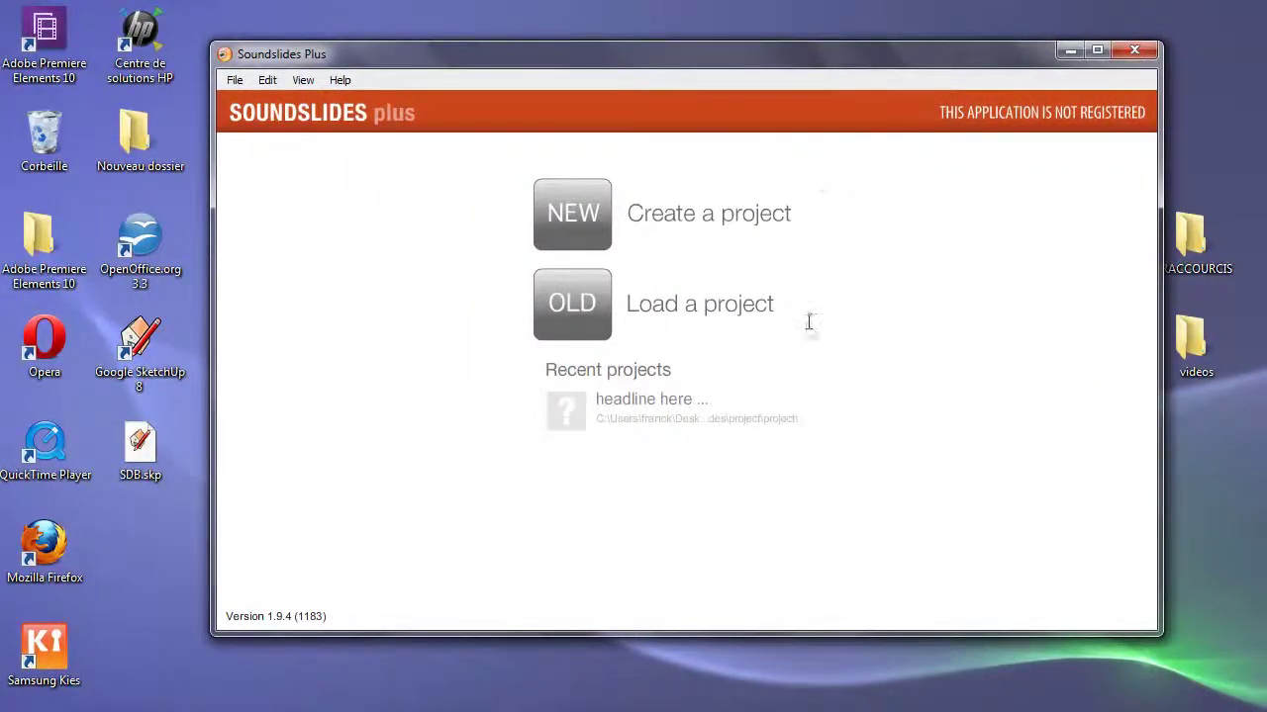
# Step: Create project.ssf in the Diaporama Soundslides folder, with Small - blog embed output and full-screen disabled
pyautogui.click(574, 216)
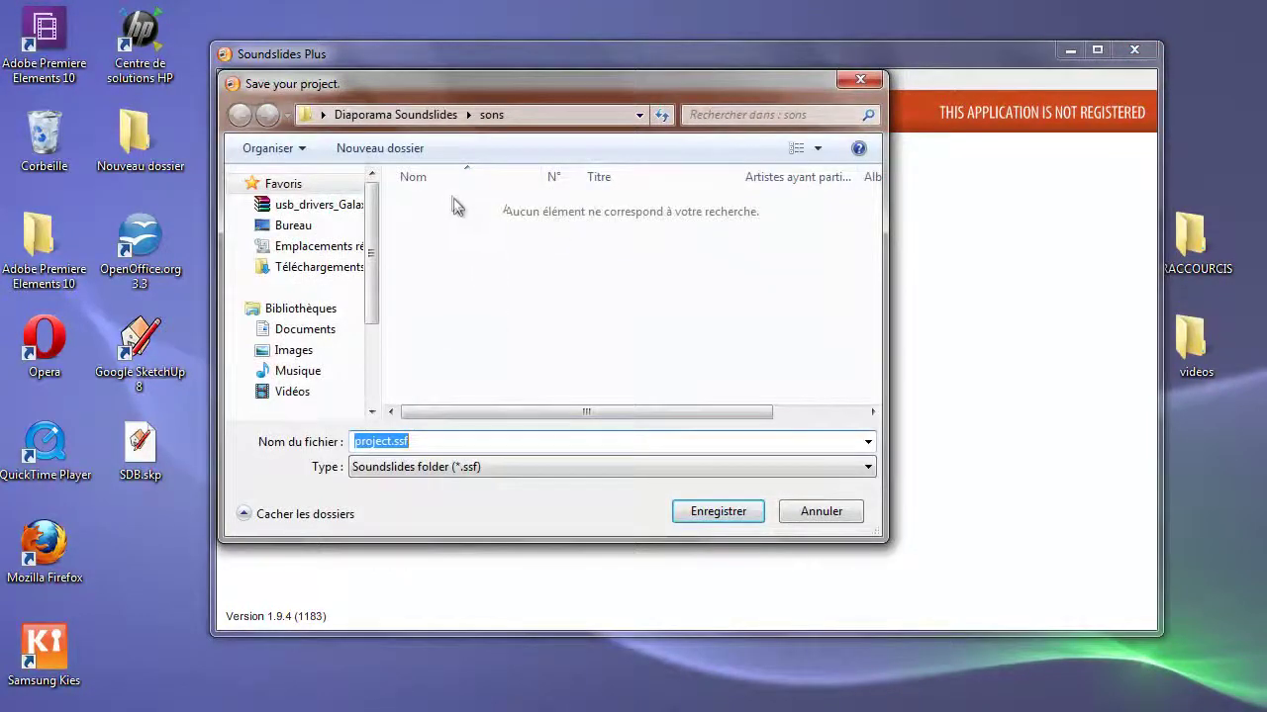
pyautogui.click(393, 114)
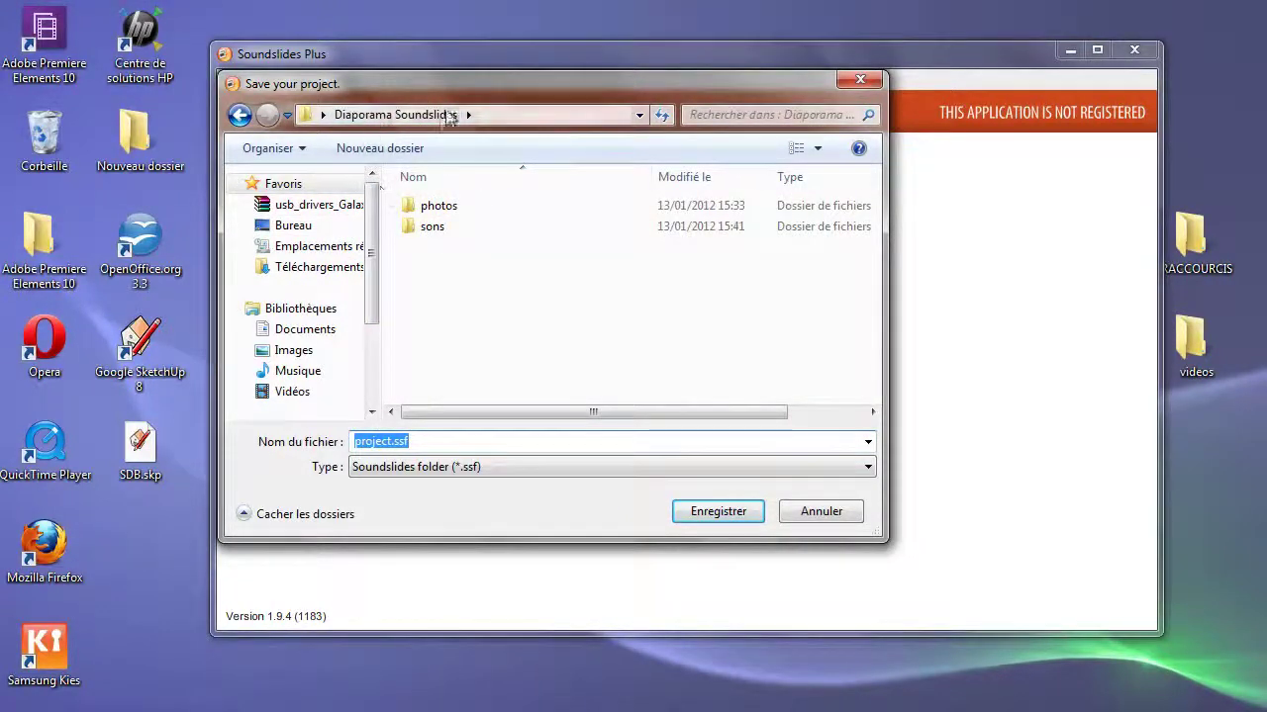
pyautogui.click(720, 518)
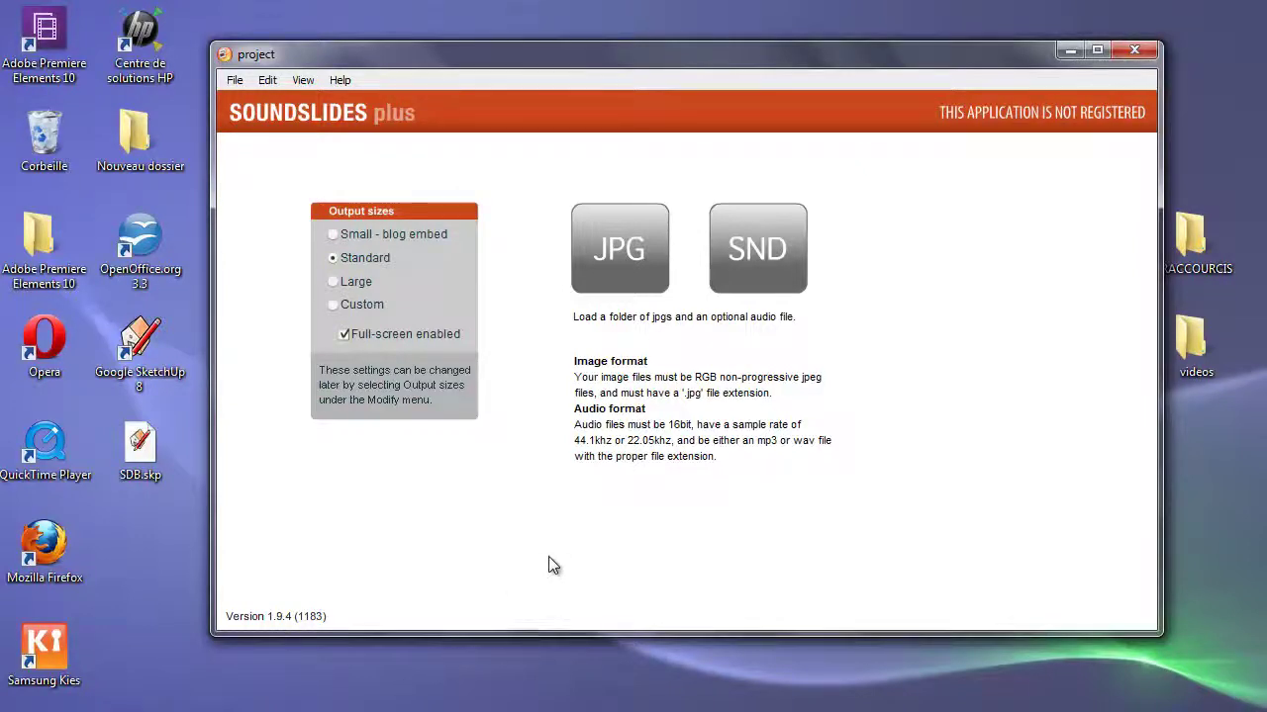
pyautogui.click(333, 236)
pyautogui.click(345, 334)
# Step: Load the JPGs from the photos subfolder of Diaporama Soundslides and continue to the slide editor
pyautogui.click(598, 257)
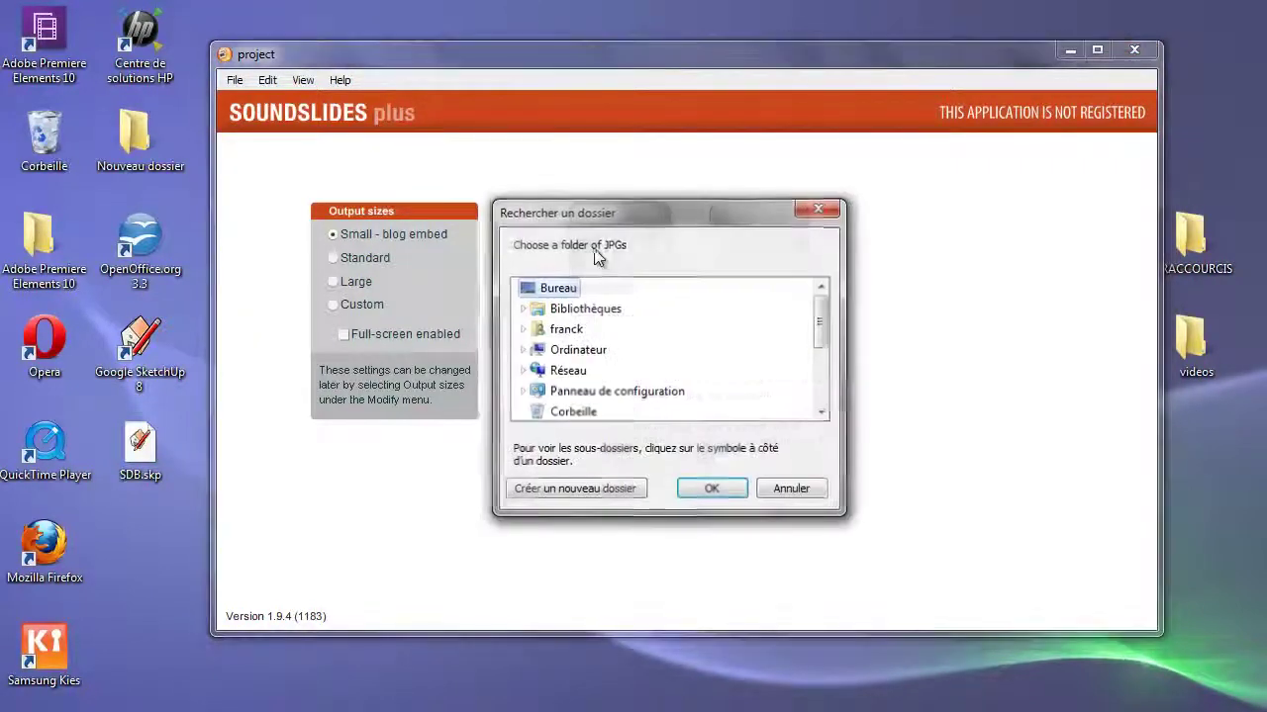
pyautogui.moveTo(821, 322); pyautogui.dragTo(823, 372)
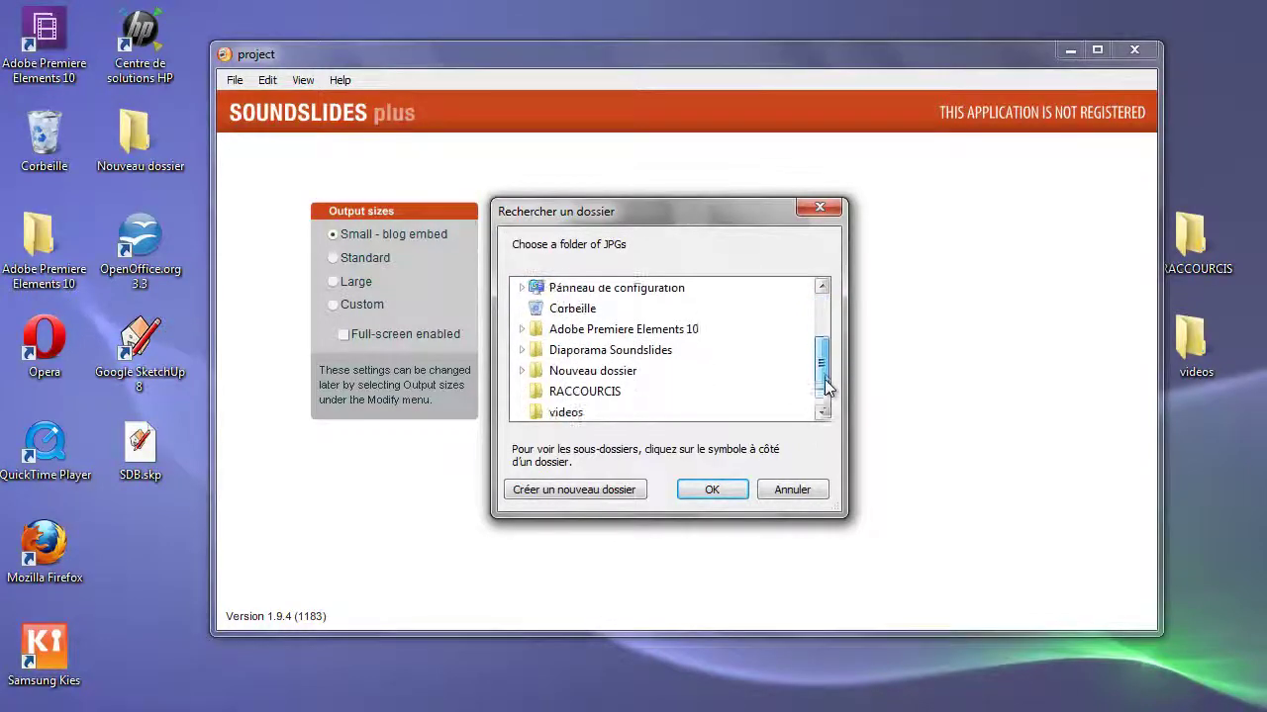
pyautogui.click(556, 349)
pyautogui.click(574, 410)
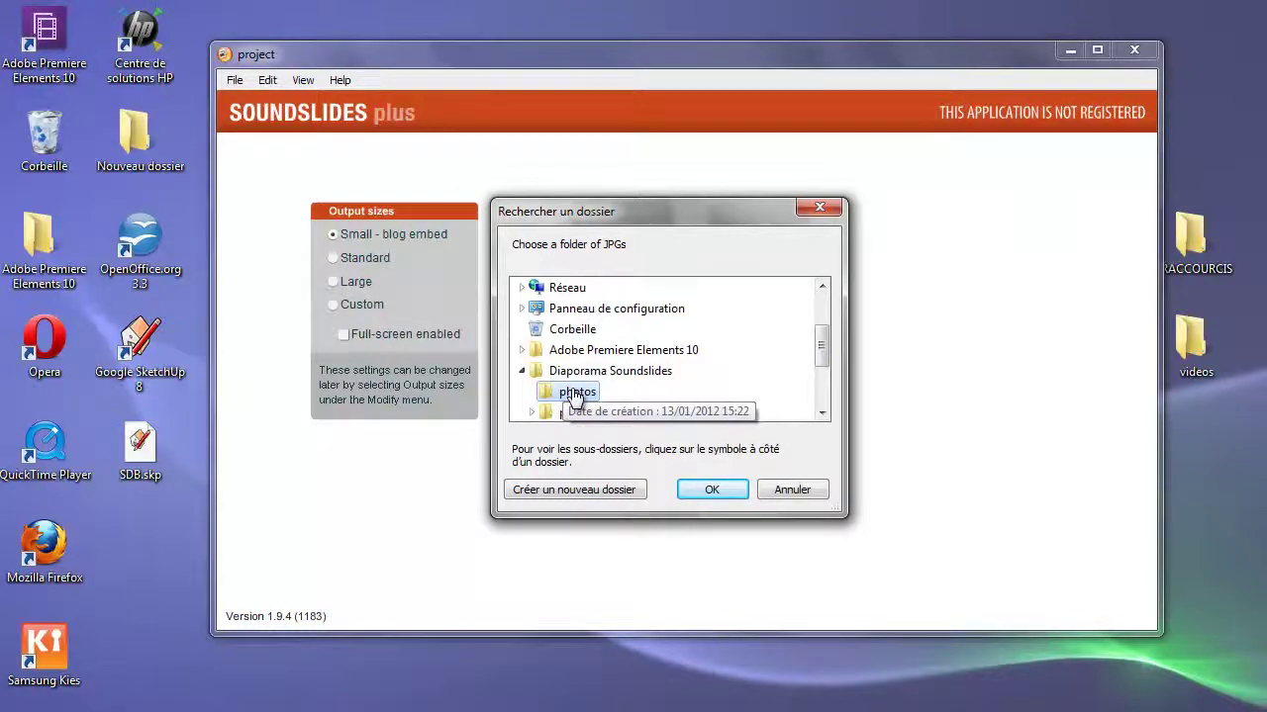
pyautogui.click(711, 489)
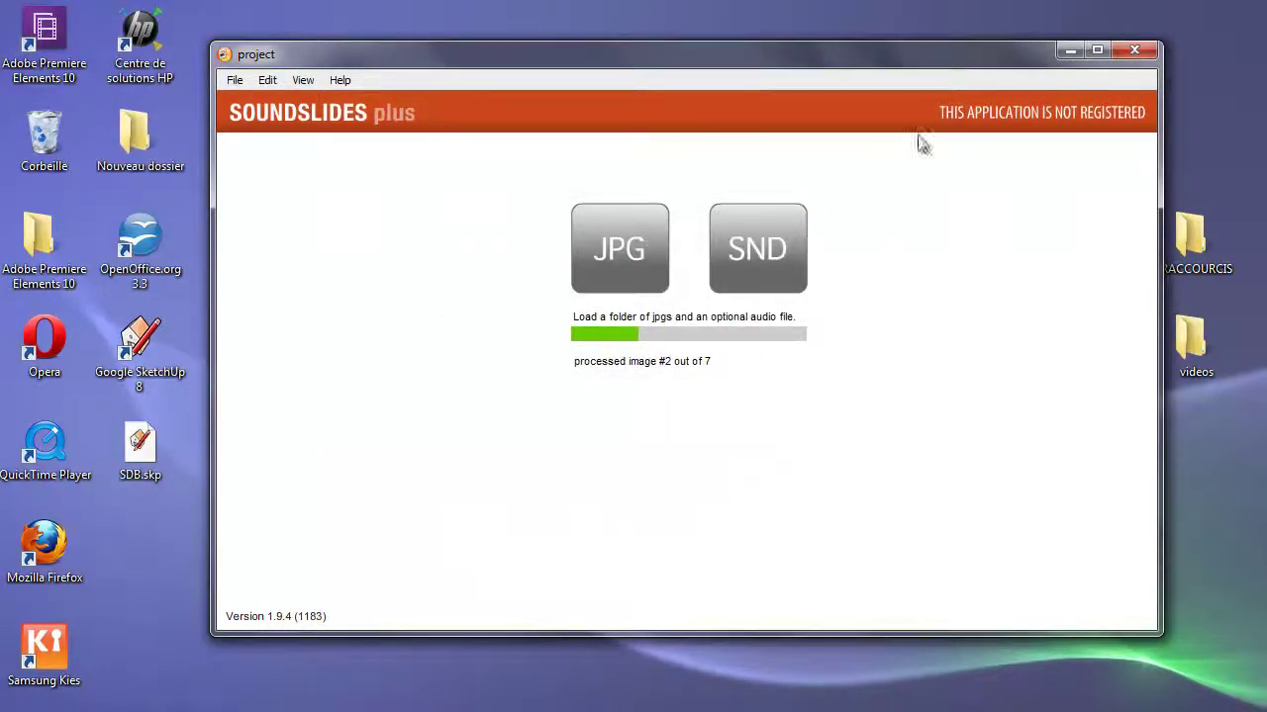
pyautogui.moveTo(901, 67); pyautogui.dragTo(885, 73)
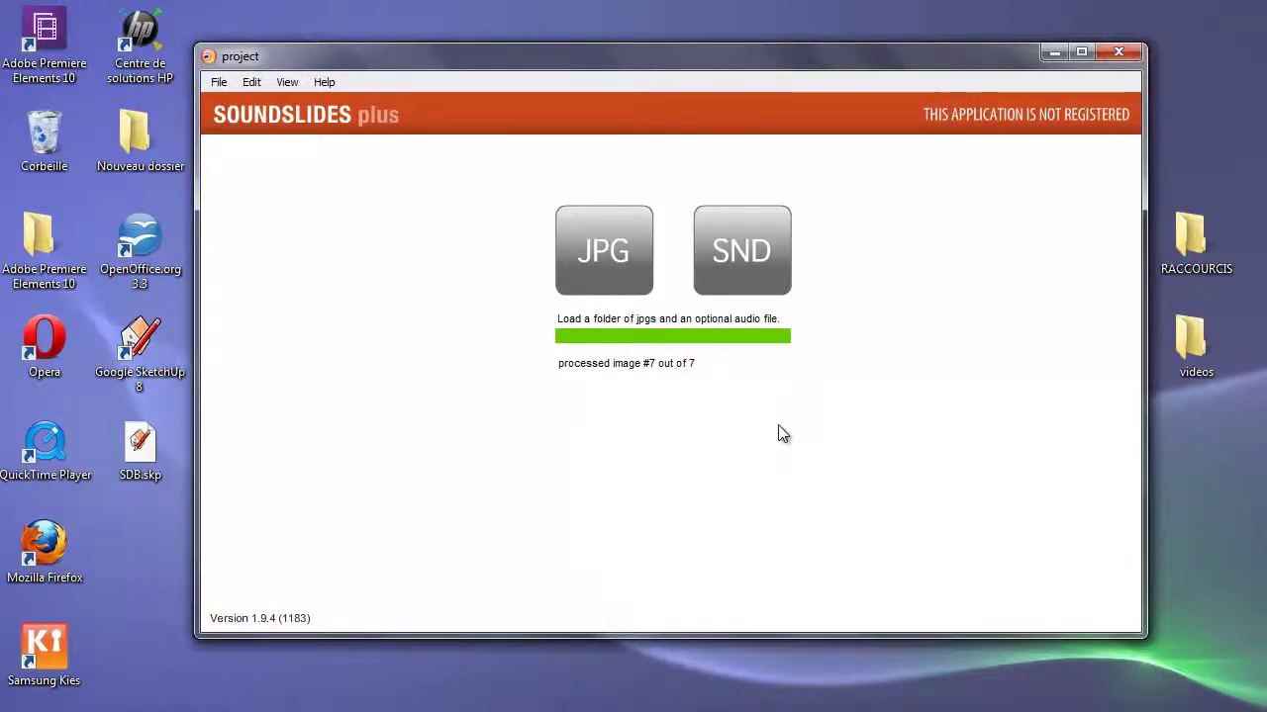
pyautogui.click(667, 537)
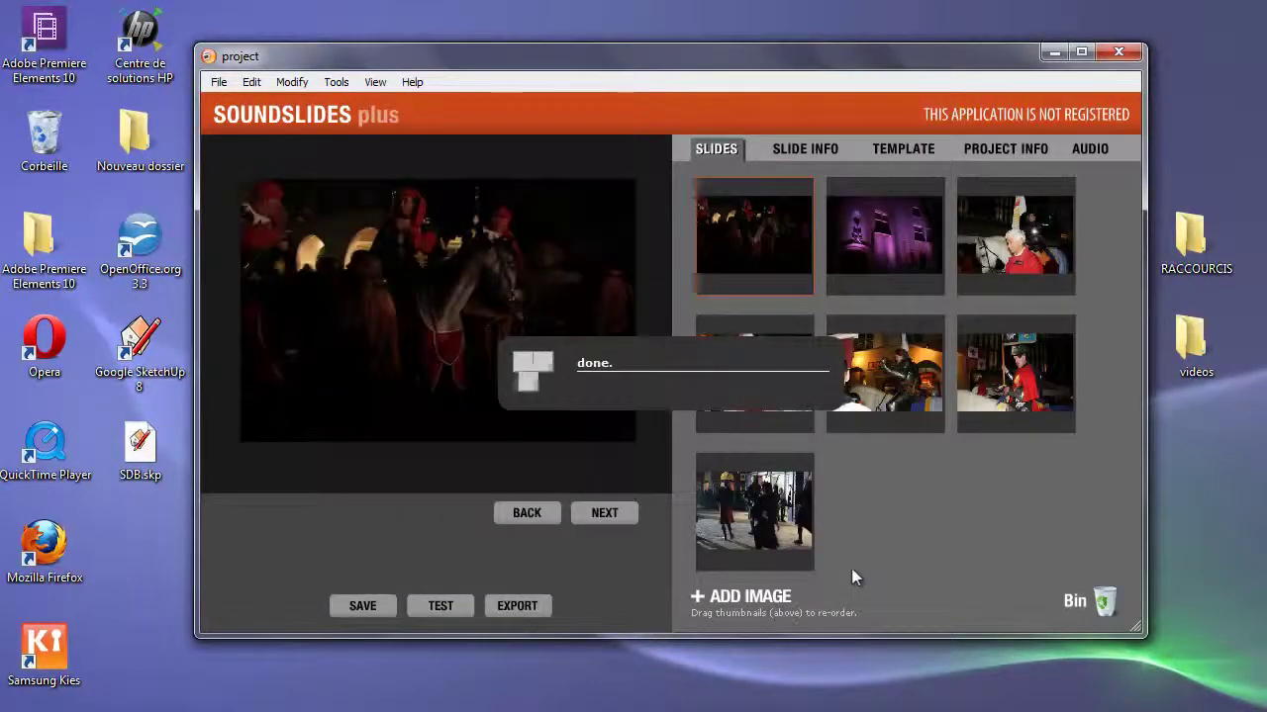
pyautogui.moveTo(798, 62); pyautogui.dragTo(786, 56)
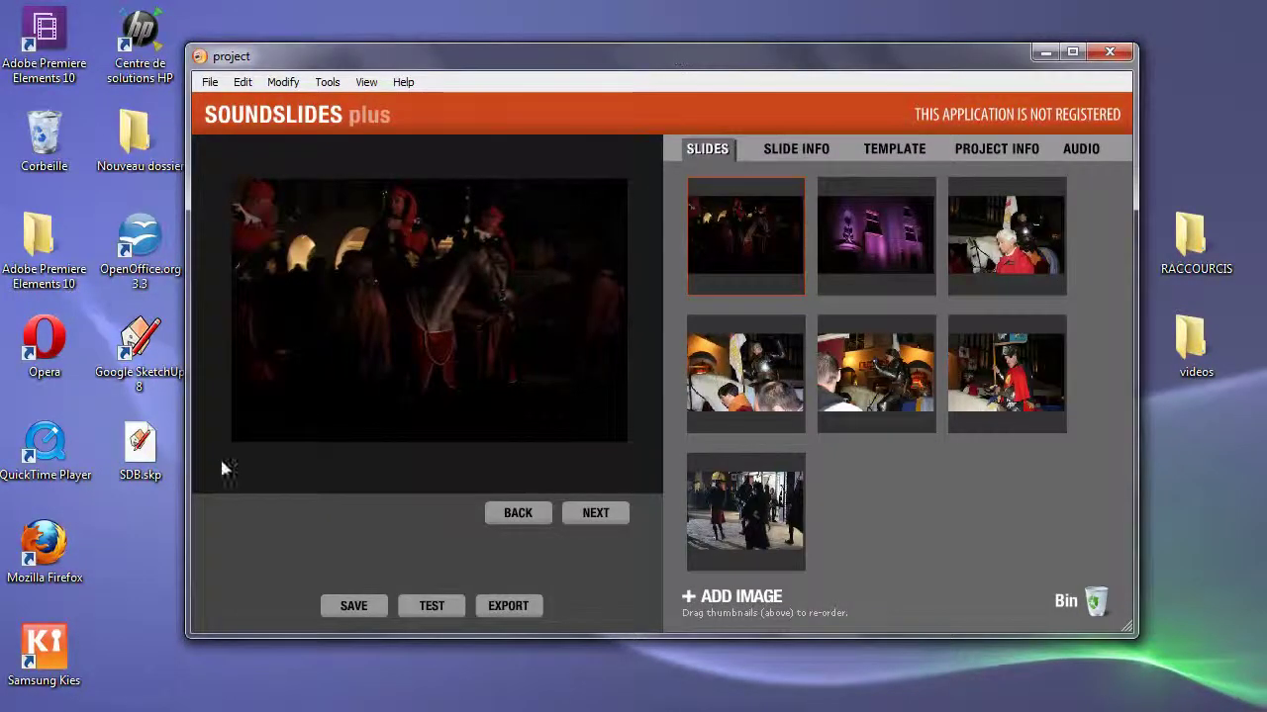
# Step: Import 080106-002.mp3 from the sons folder as the slideshow's audio track
pyautogui.click(1086, 157)
pyautogui.click(825, 228)
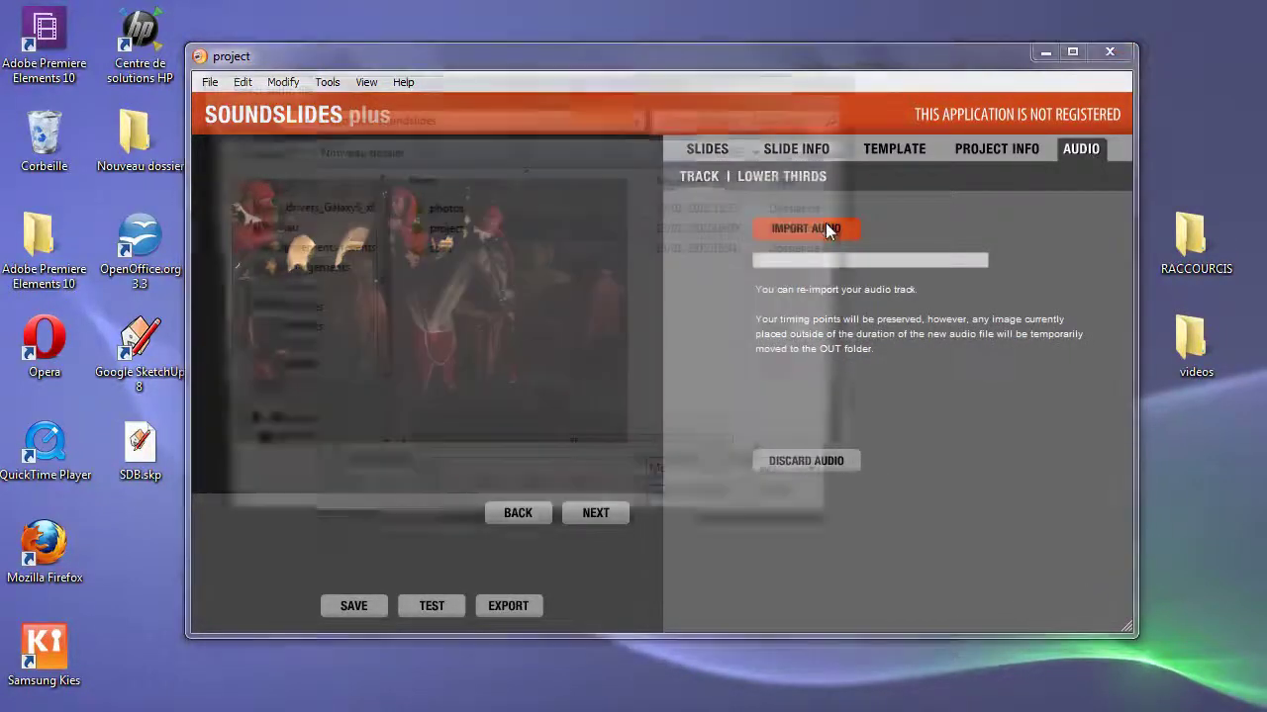
pyautogui.doubleClick(436, 250)
pyautogui.click(460, 209)
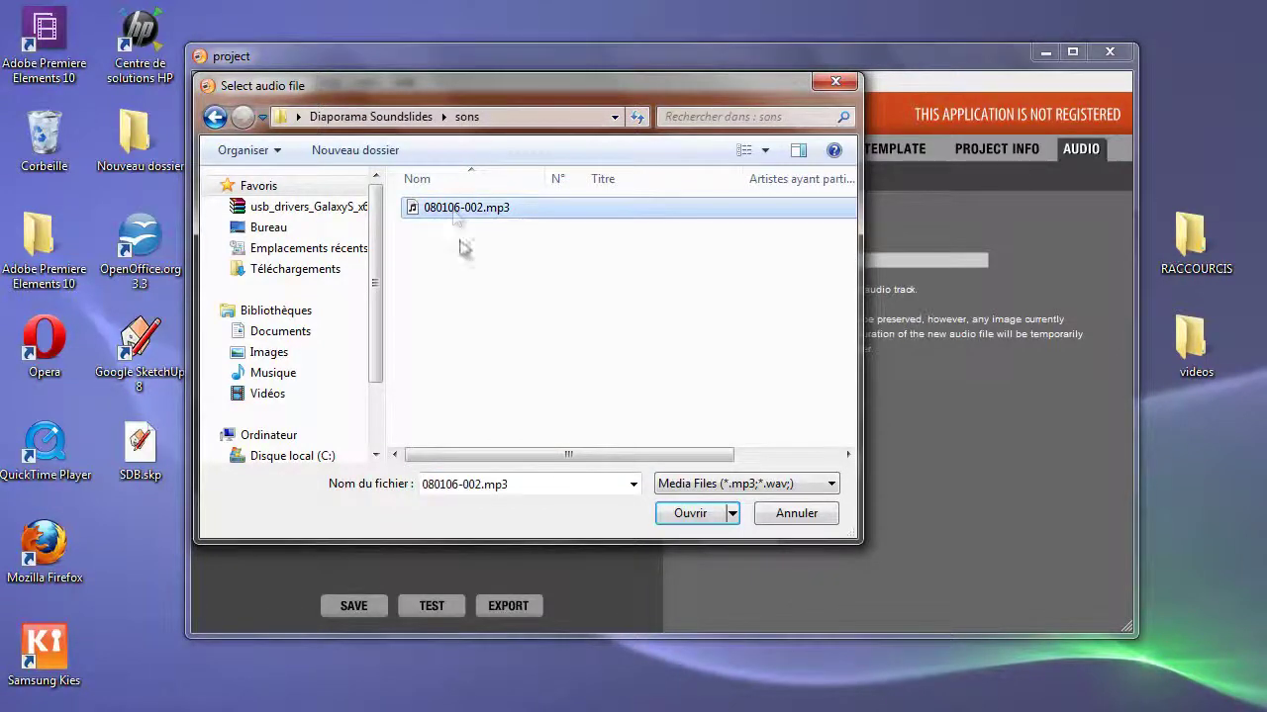
pyautogui.click(705, 515)
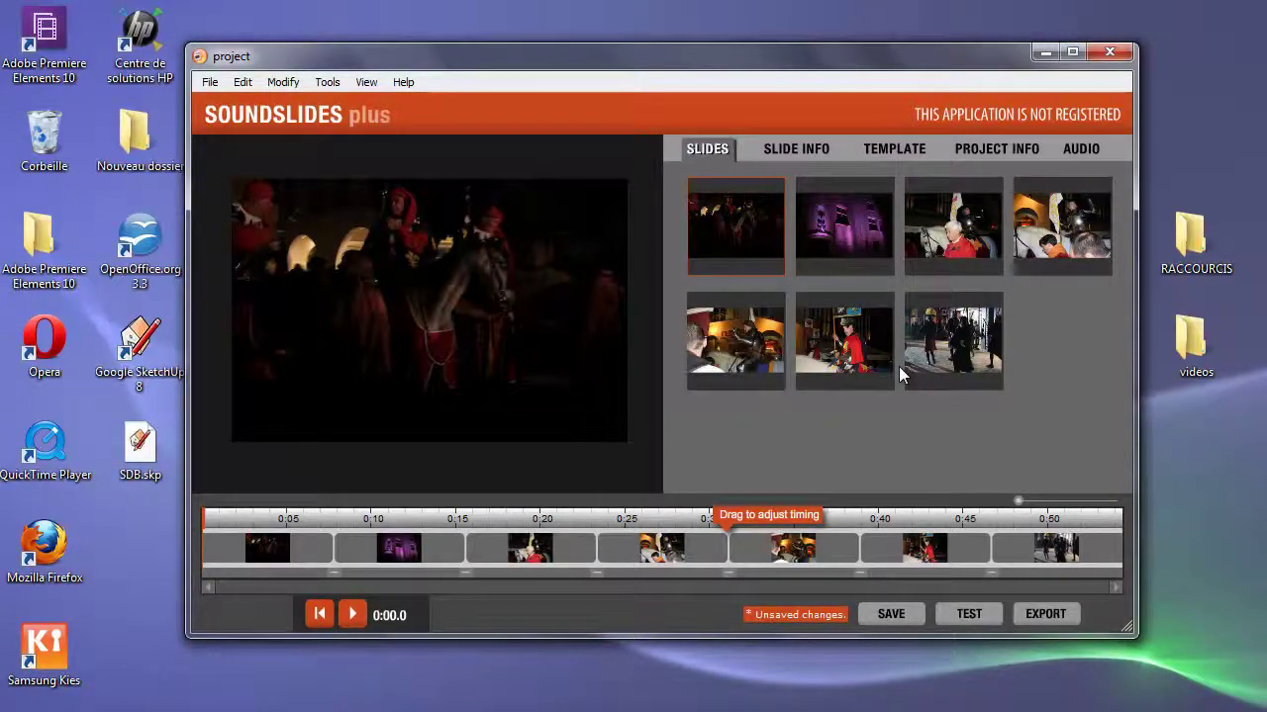
pyautogui.moveTo(899, 69)
pyautogui.mouseDown()
pyautogui.moveTo(871, 53)
pyautogui.moveTo(921, 63)
pyautogui.moveTo(912, 56)
pyautogui.mouseUp()
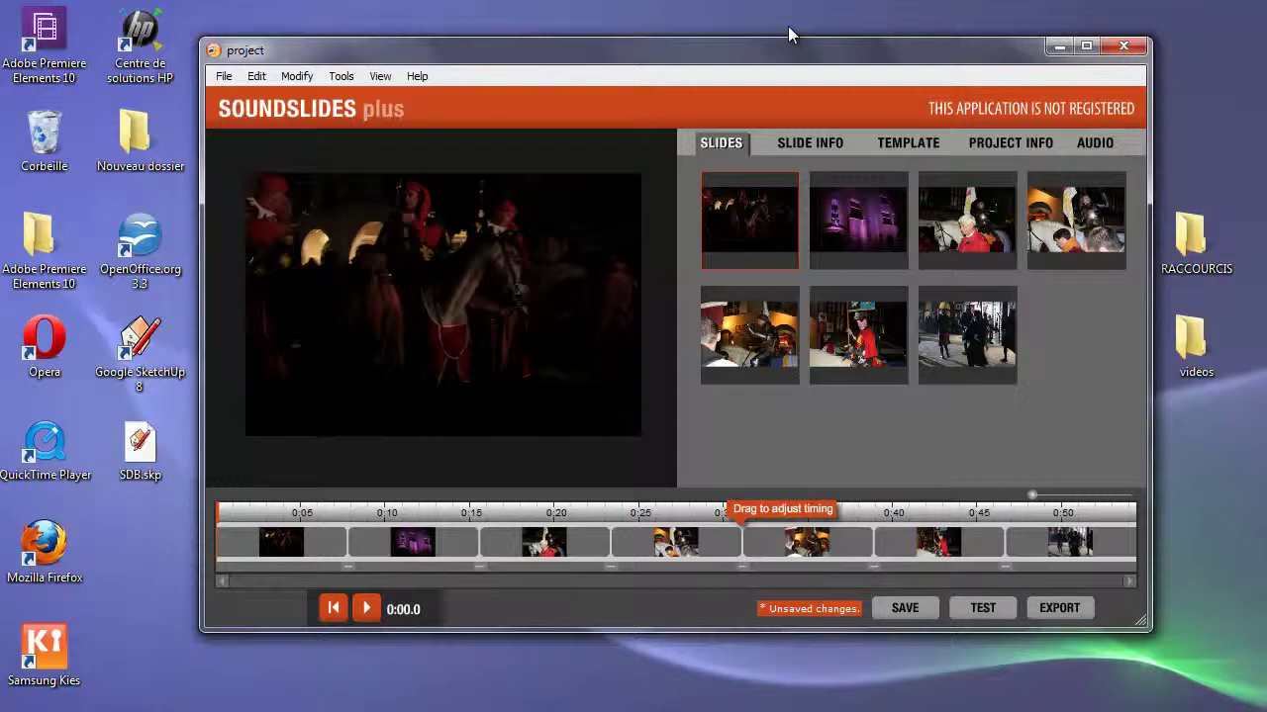
pyautogui.moveTo(873, 59); pyautogui.dragTo(876, 57)
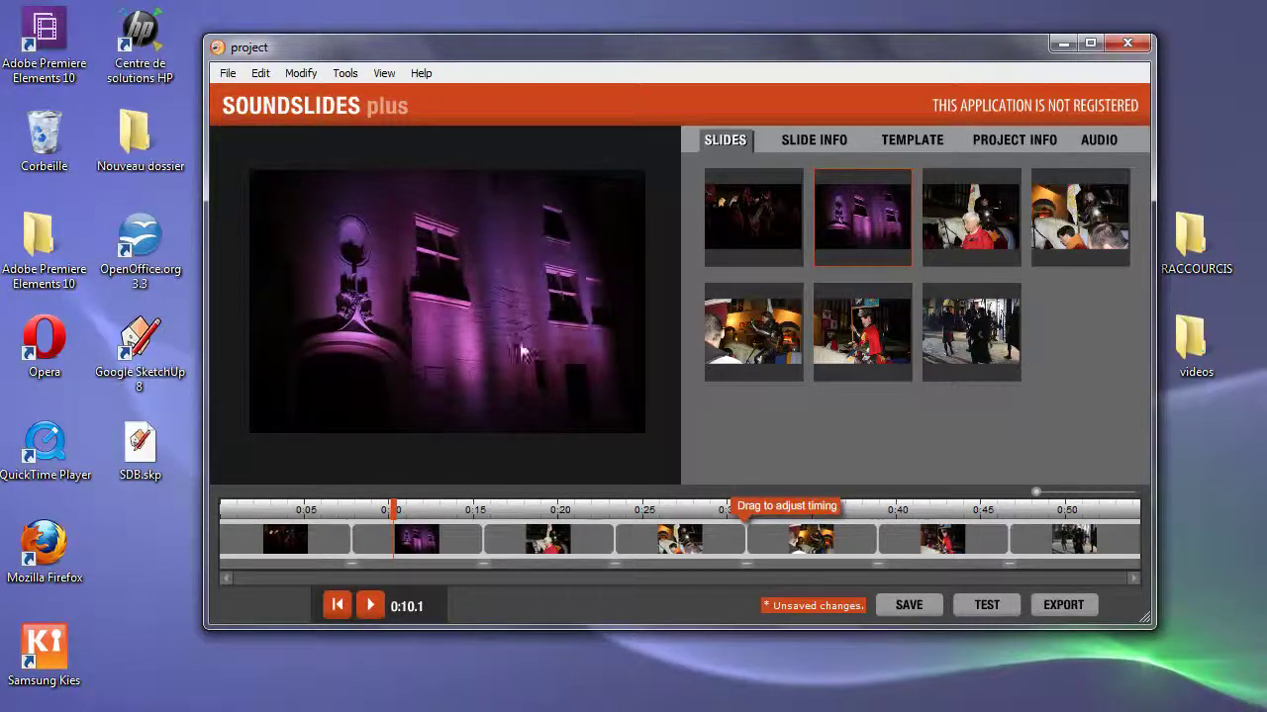
# Step: Move the purple-lit building slide to first place and preview playback from near the start of the timeline
pyautogui.moveTo(871, 219); pyautogui.dragTo(767, 227)
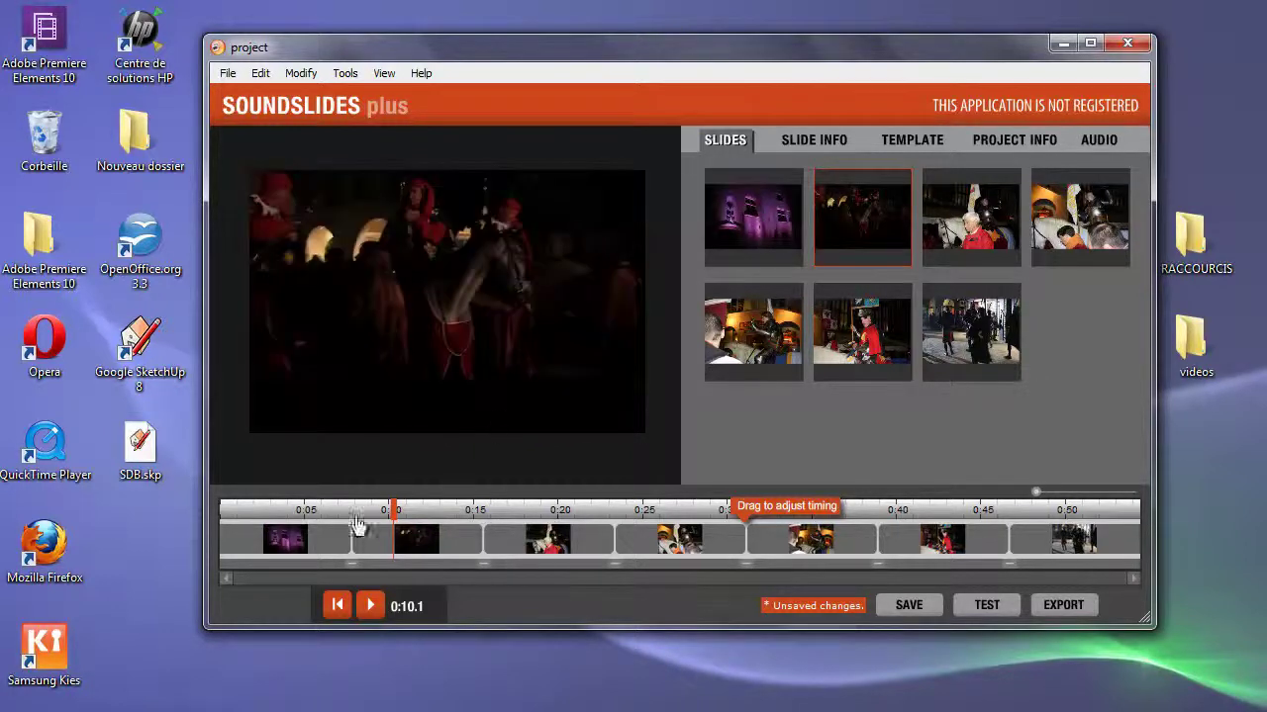
pyautogui.click(288, 515)
pyautogui.moveTo(288, 515); pyautogui.dragTo(247, 514)
pyautogui.click(368, 607)
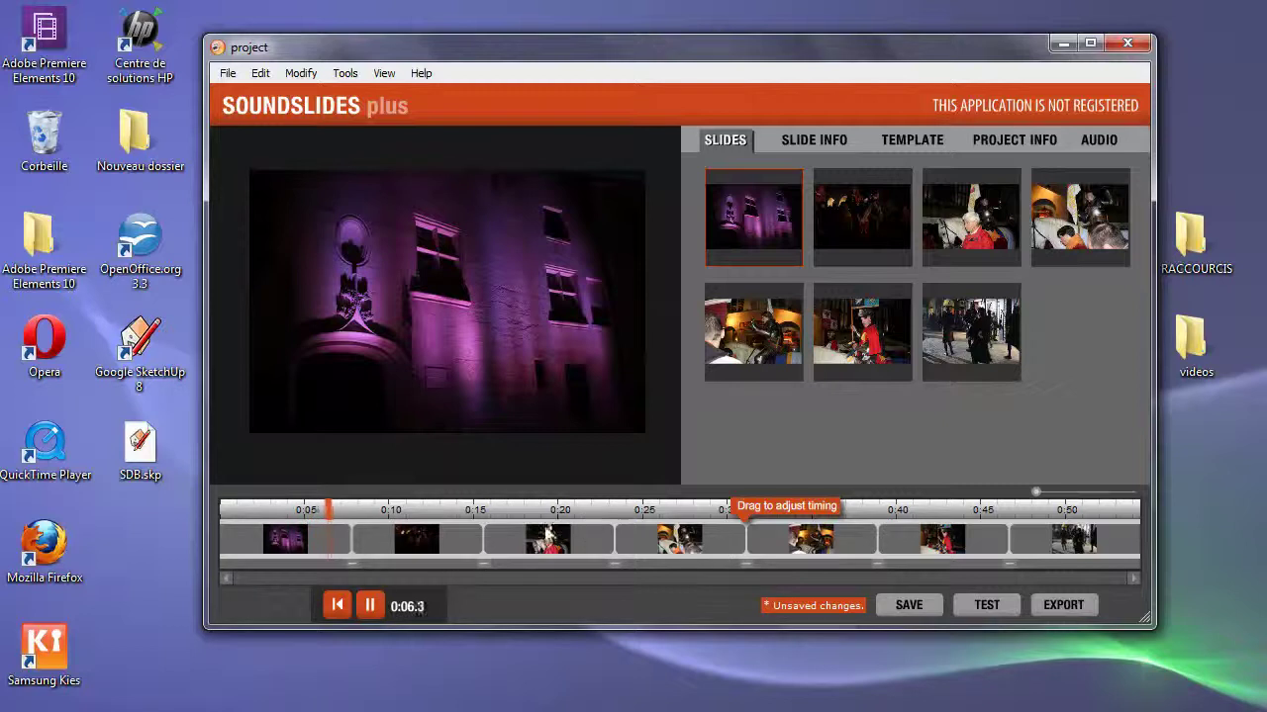
pyautogui.click(373, 614)
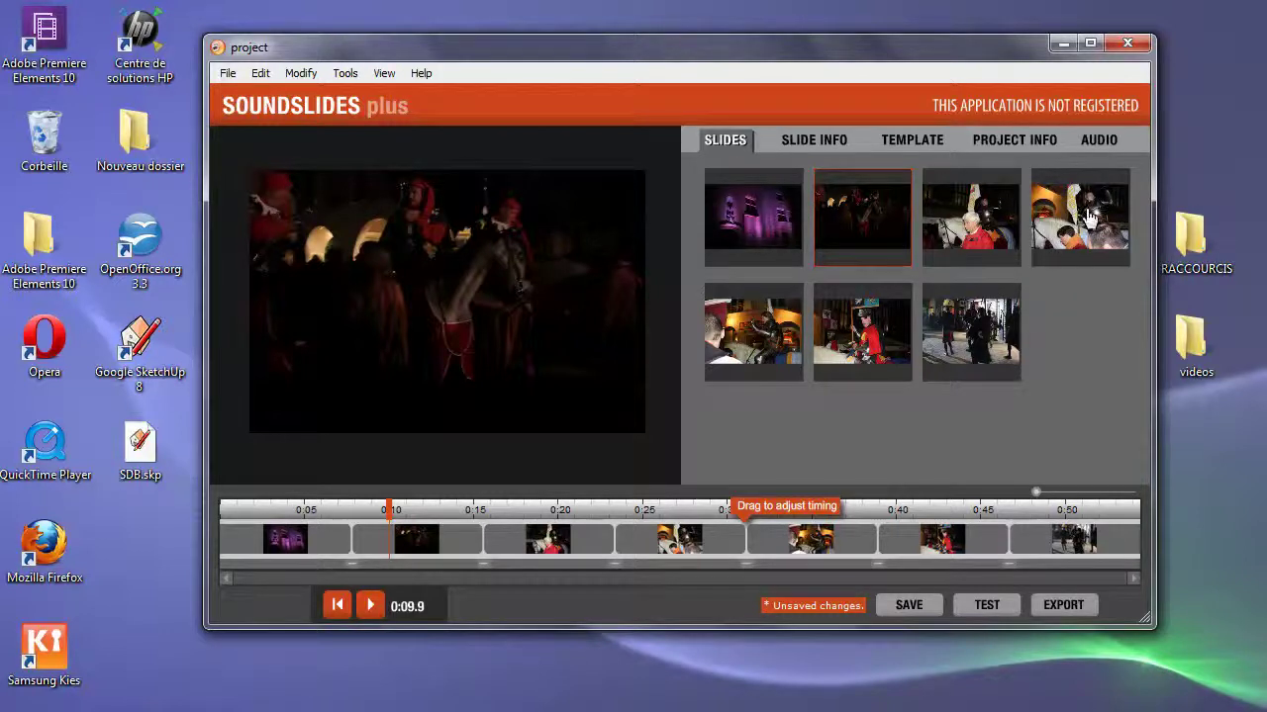
# Step: Reorder the slides so the armoured rider comes second and the white-haired man third, and preview the transition
pyautogui.moveTo(1089, 216); pyautogui.dragTo(863, 218)
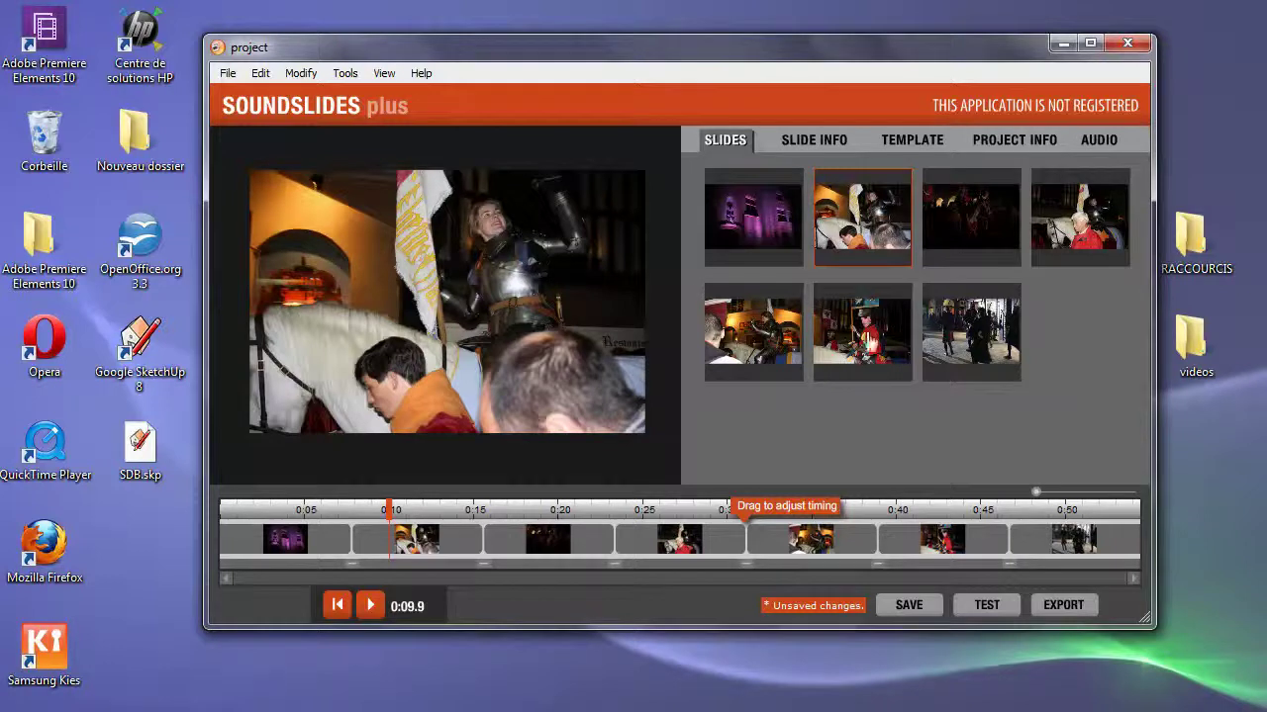
pyautogui.moveTo(1076, 219); pyautogui.dragTo(871, 219)
pyautogui.moveTo(962, 226); pyautogui.dragTo(859, 227)
pyautogui.click(370, 605)
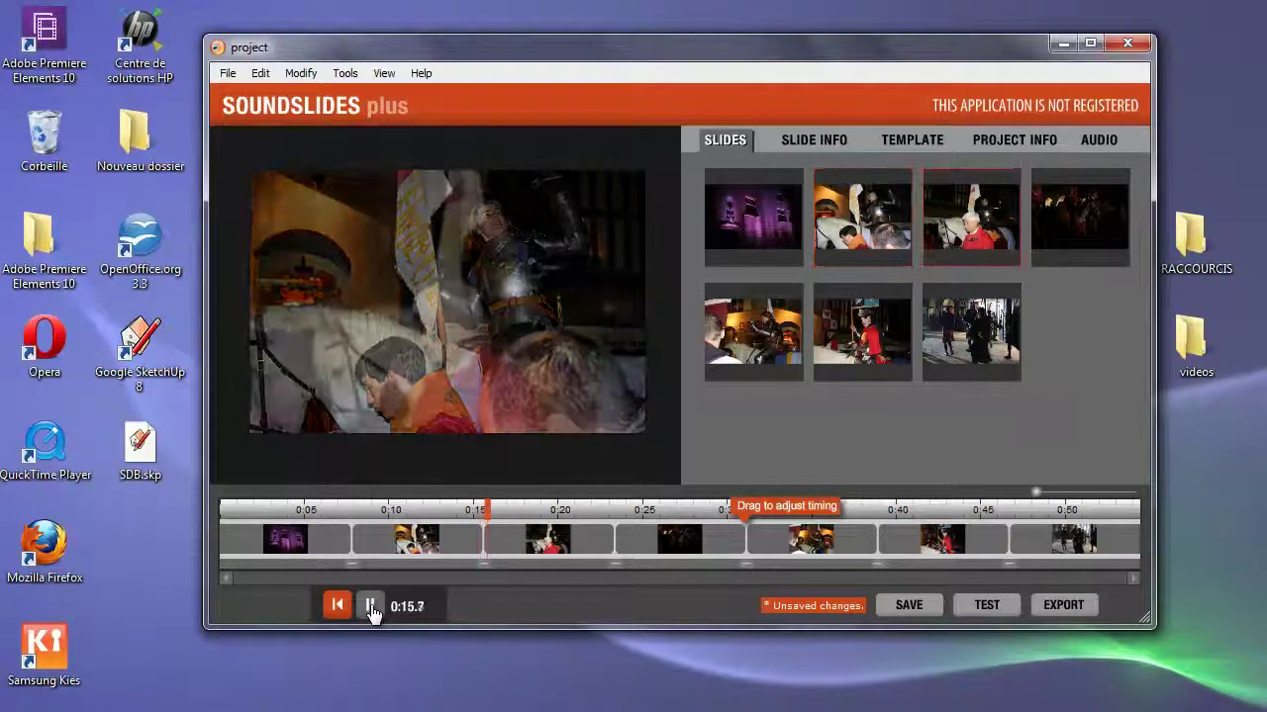
pyautogui.click(370, 605)
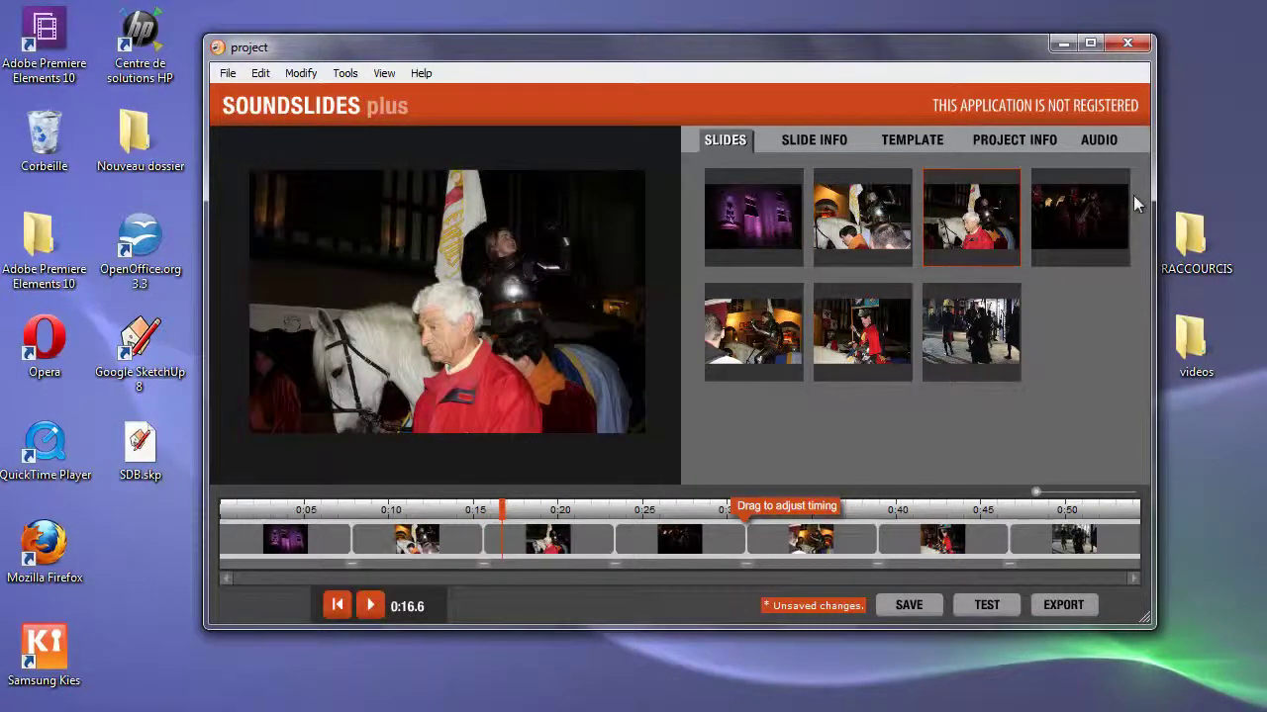
# Step: Move the street bagpipers slide to third place and preview the new order
pyautogui.moveTo(945, 351); pyautogui.dragTo(926, 248)
pyautogui.click(370, 605)
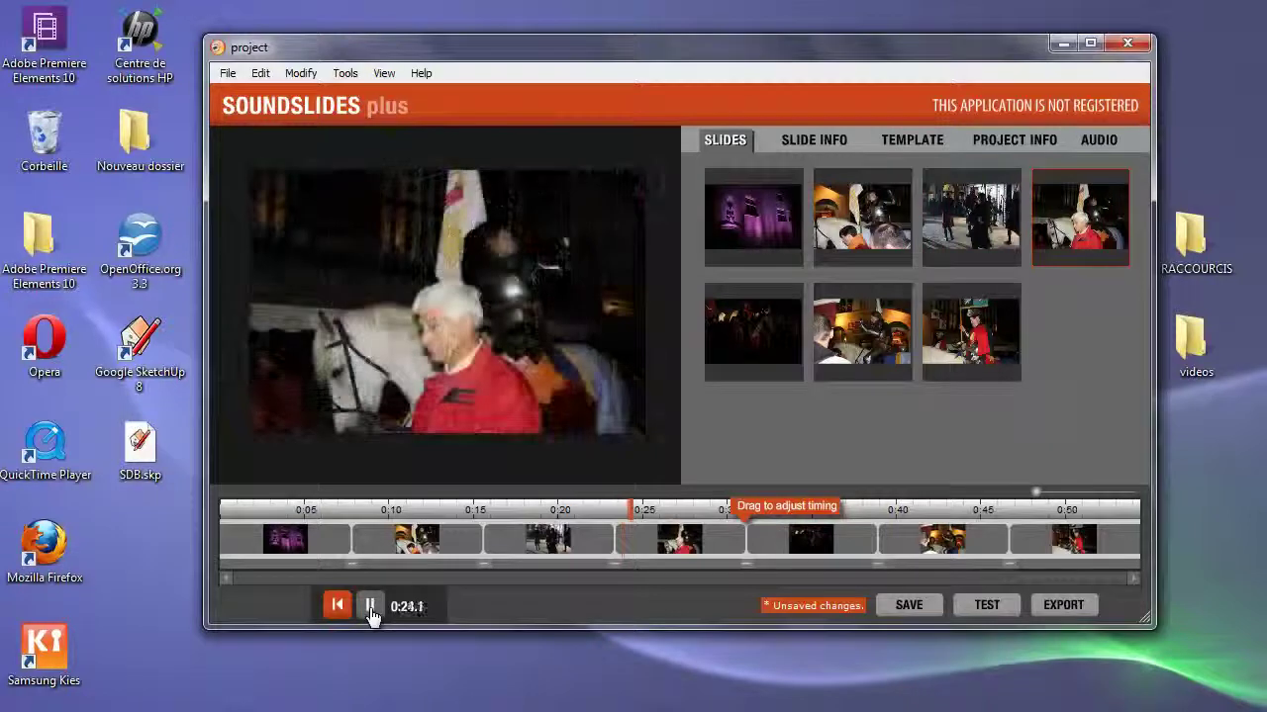
pyautogui.click(370, 609)
# Step: Extend the bagpipers slide on the timeline to end at about 0:26 and play the adjusted transition
pyautogui.moveTo(616, 551); pyautogui.dragTo(670, 557)
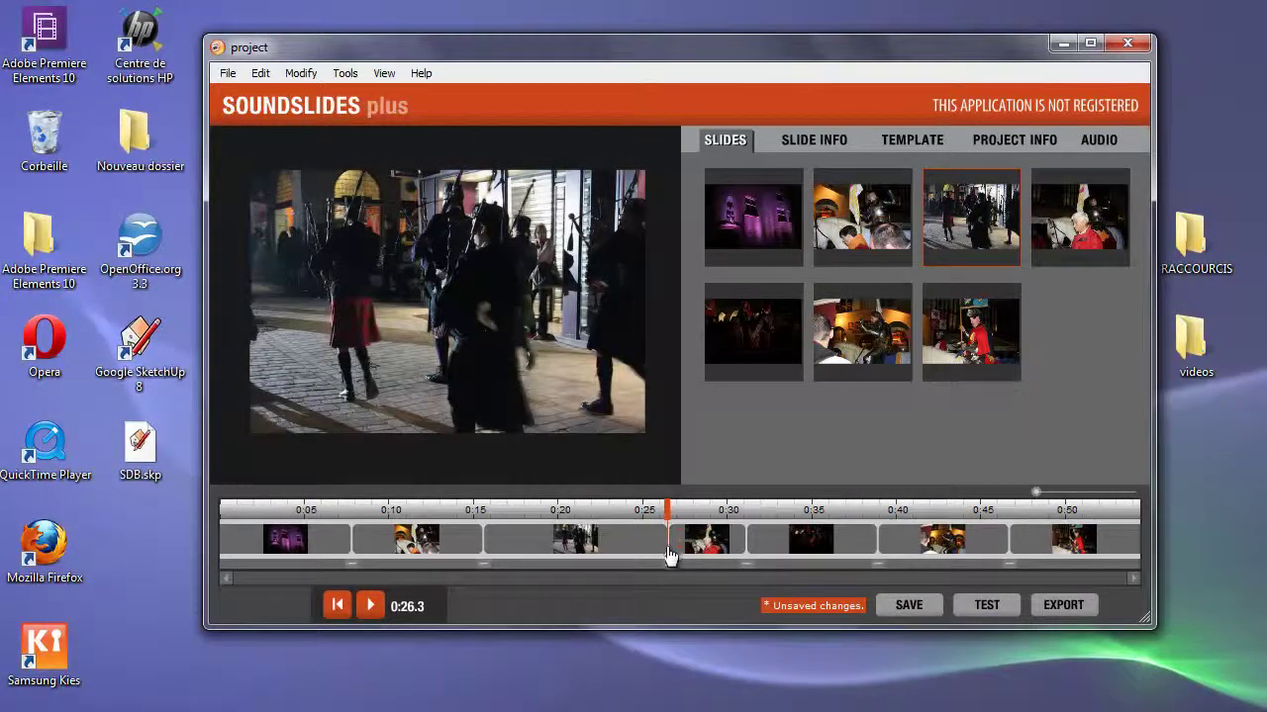
pyautogui.click(368, 606)
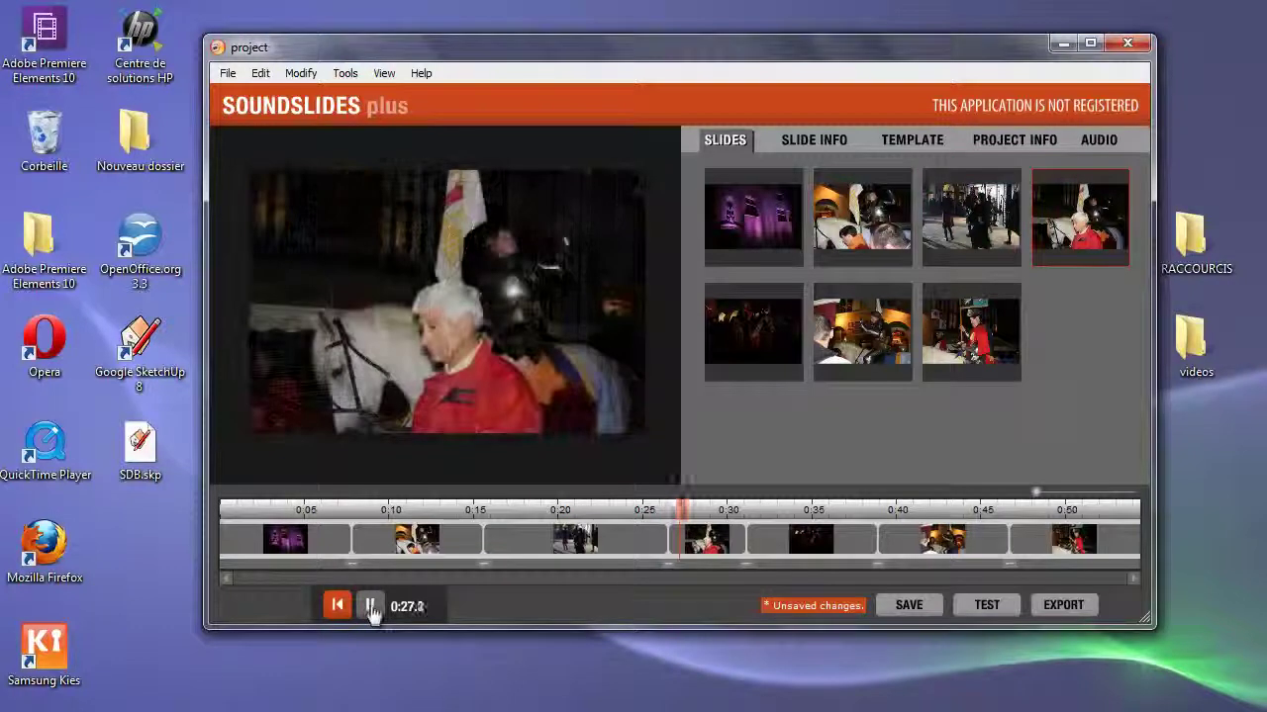
# Step: Extend the street bagpipers slide on the timeline to end at about 0:29 and preview the adjusted transition
pyautogui.moveTo(671, 554); pyautogui.dragTo(705, 551)
pyautogui.click(371, 607)
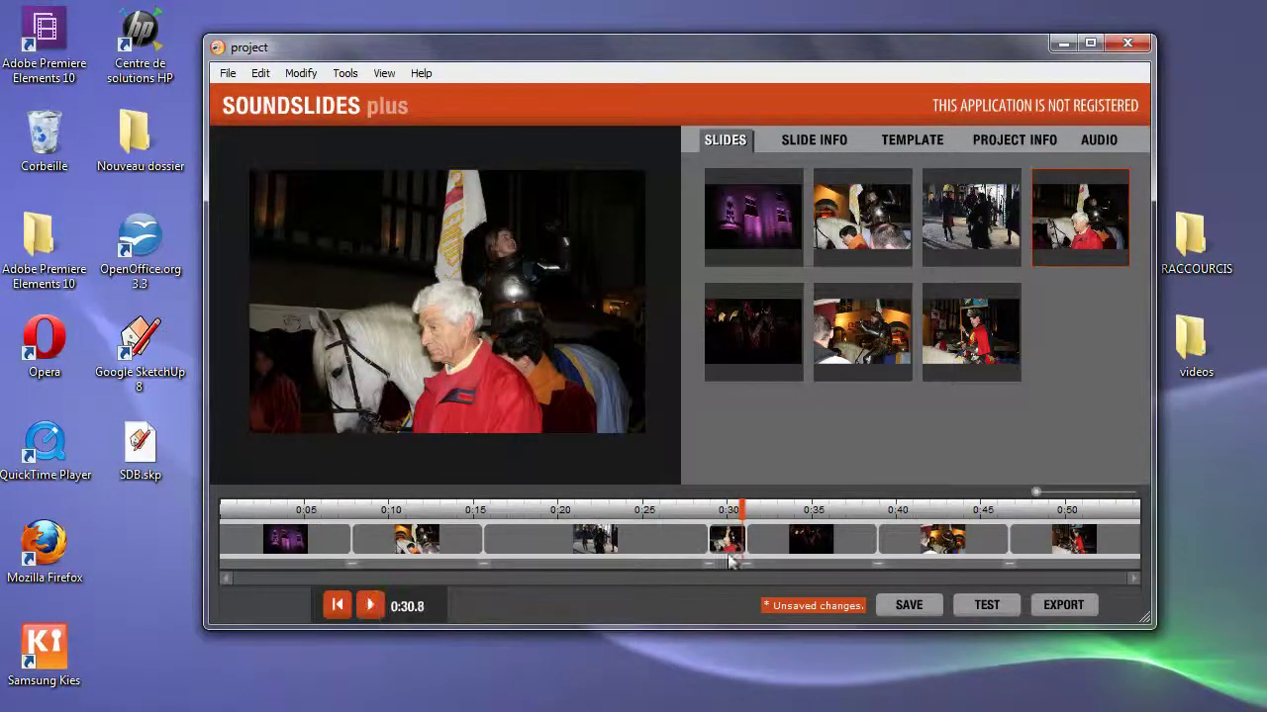
pyautogui.click(665, 512)
pyautogui.click(370, 606)
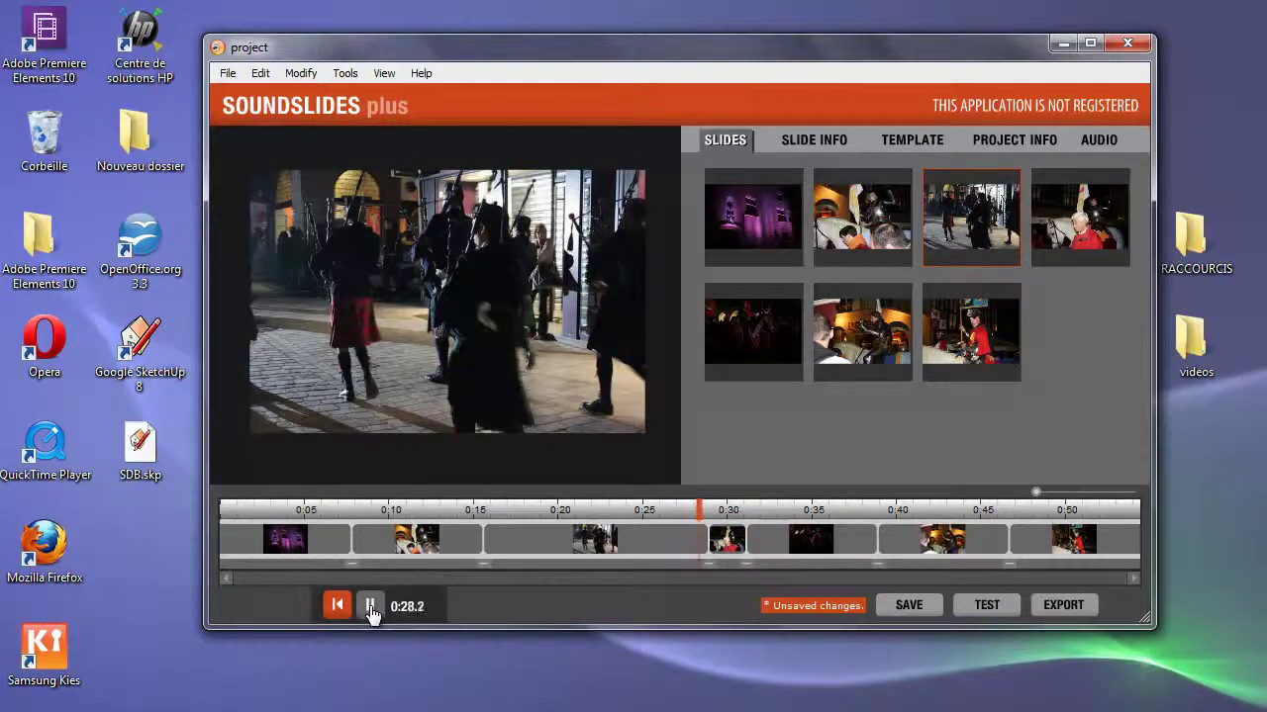
pyautogui.click(370, 607)
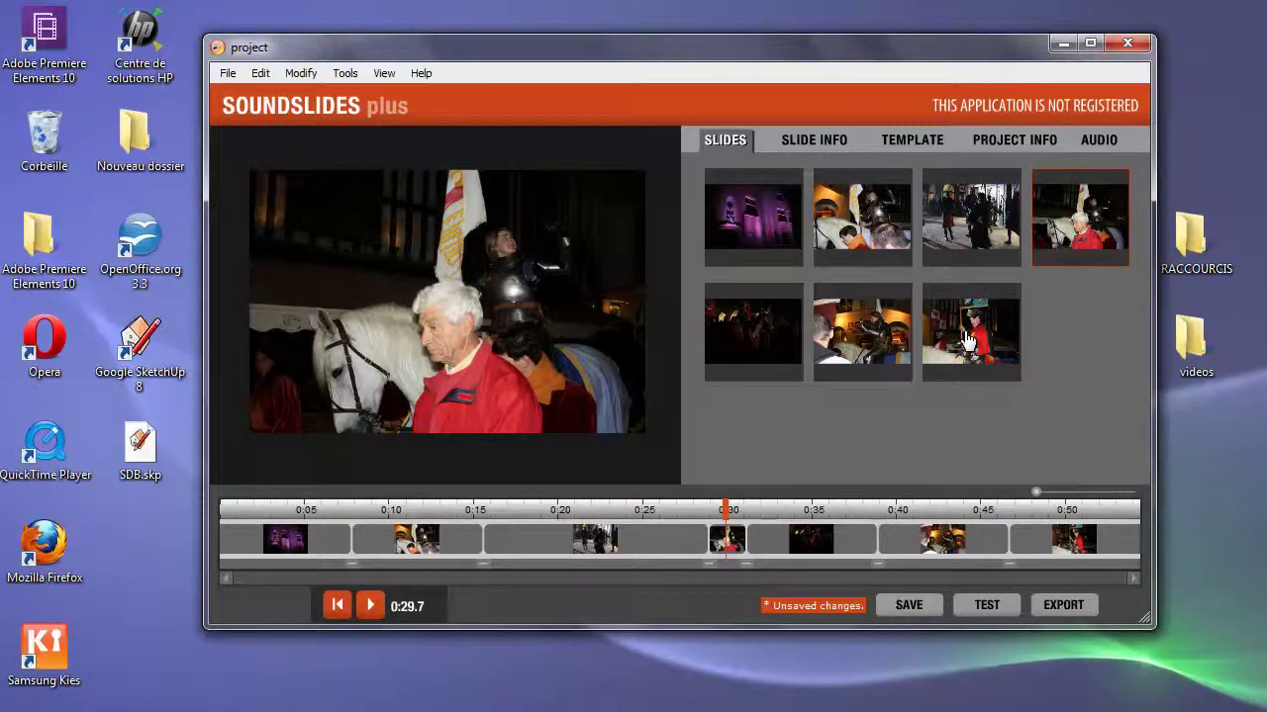
# Step: Move the dark horsemen slide to fourth place, directly after the bagpipers, and preview the change from one to the other
pyautogui.moveTo(752, 348); pyautogui.dragTo(1082, 233)
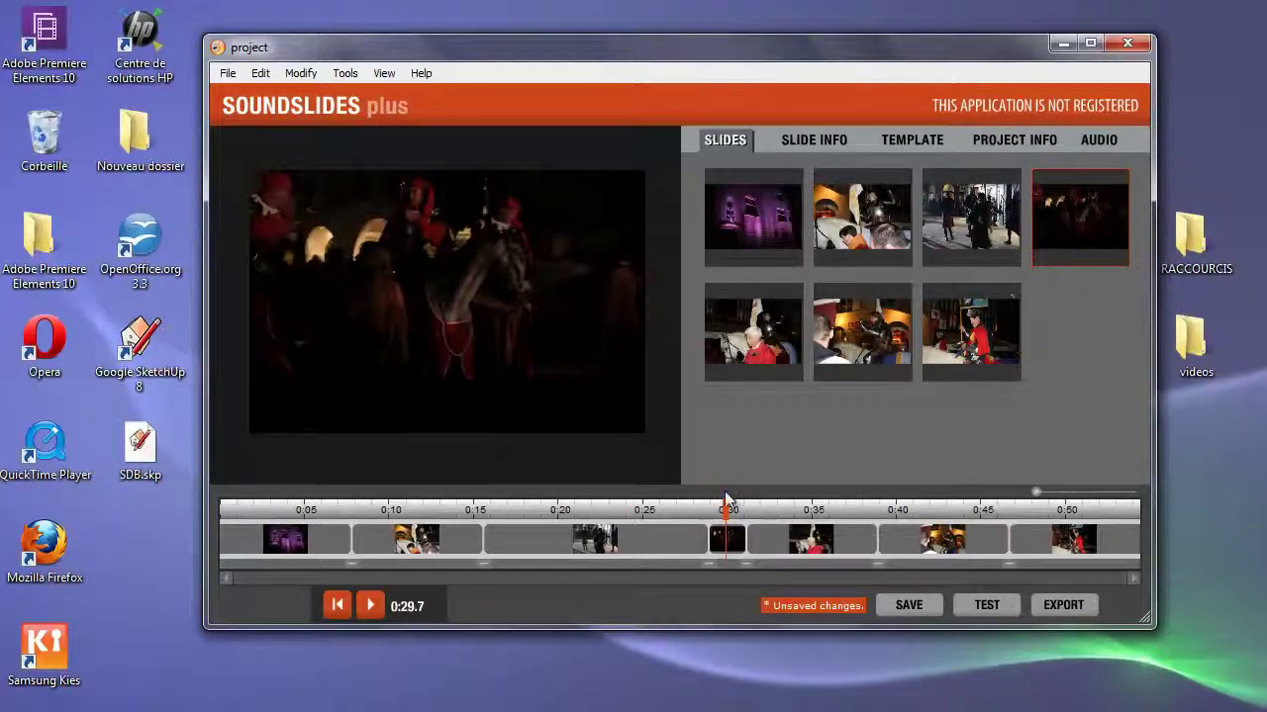
pyautogui.click(670, 509)
pyautogui.click(369, 611)
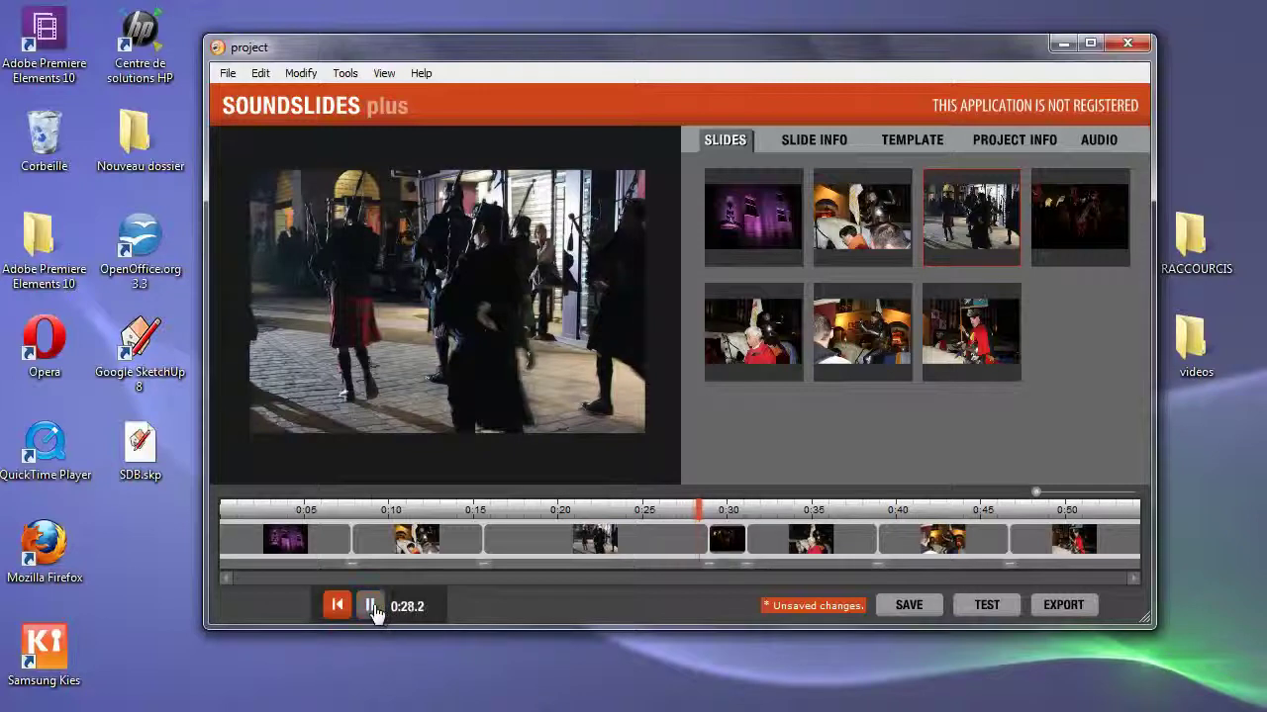
# Step: Retime the fourth, fifth and sixth slides during playback to end at about 0:38, 0:46 and 0:50, and stop playback
pyautogui.moveTo(757, 545); pyautogui.dragTo(909, 550)
pyautogui.moveTo(809, 554); pyautogui.dragTo(1053, 558)
pyautogui.moveTo(966, 560); pyautogui.dragTo(1063, 557)
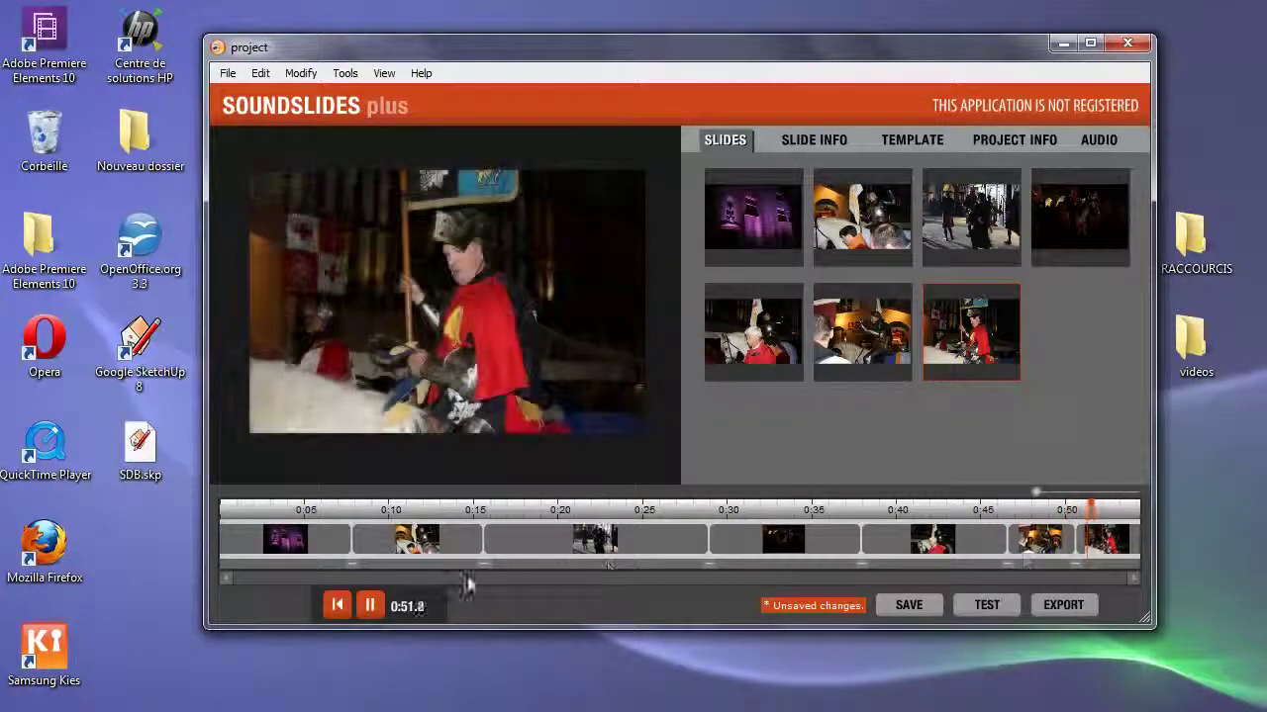
pyautogui.click(370, 608)
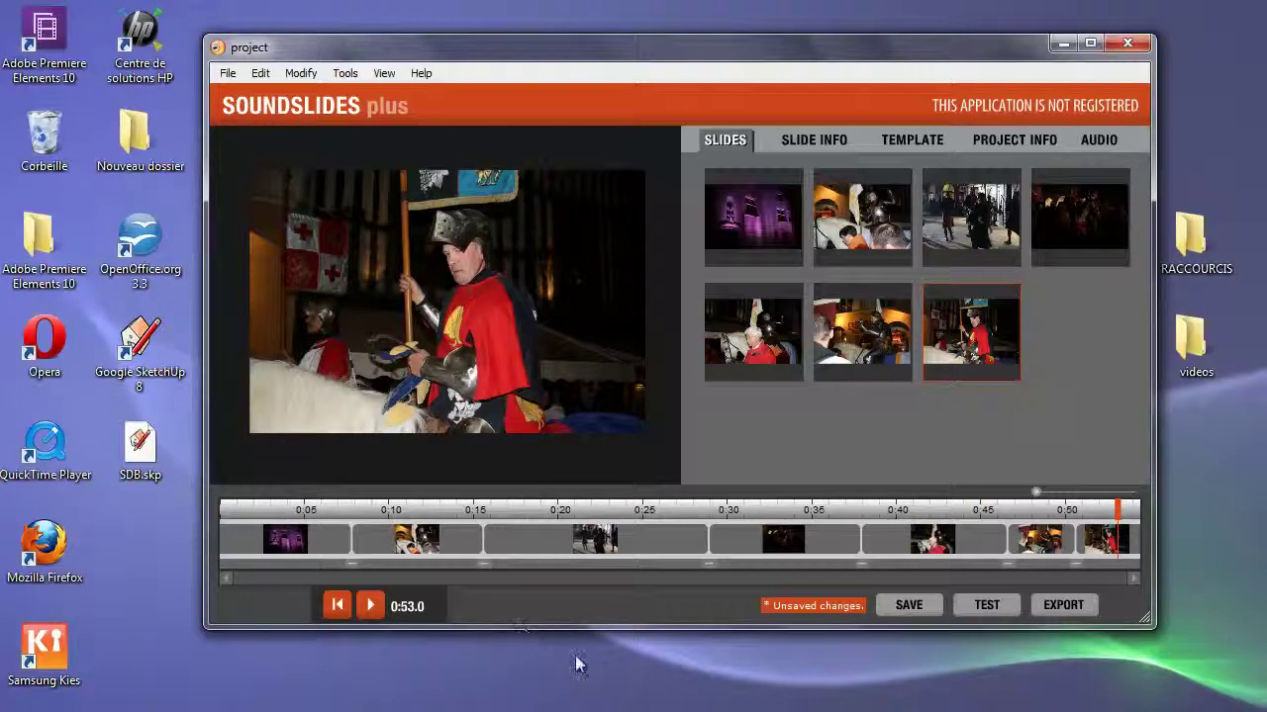
# Step: Check the audio track options and scrub through the timeline from the purple-lit building to the bagpipers slide
pyautogui.click(1098, 141)
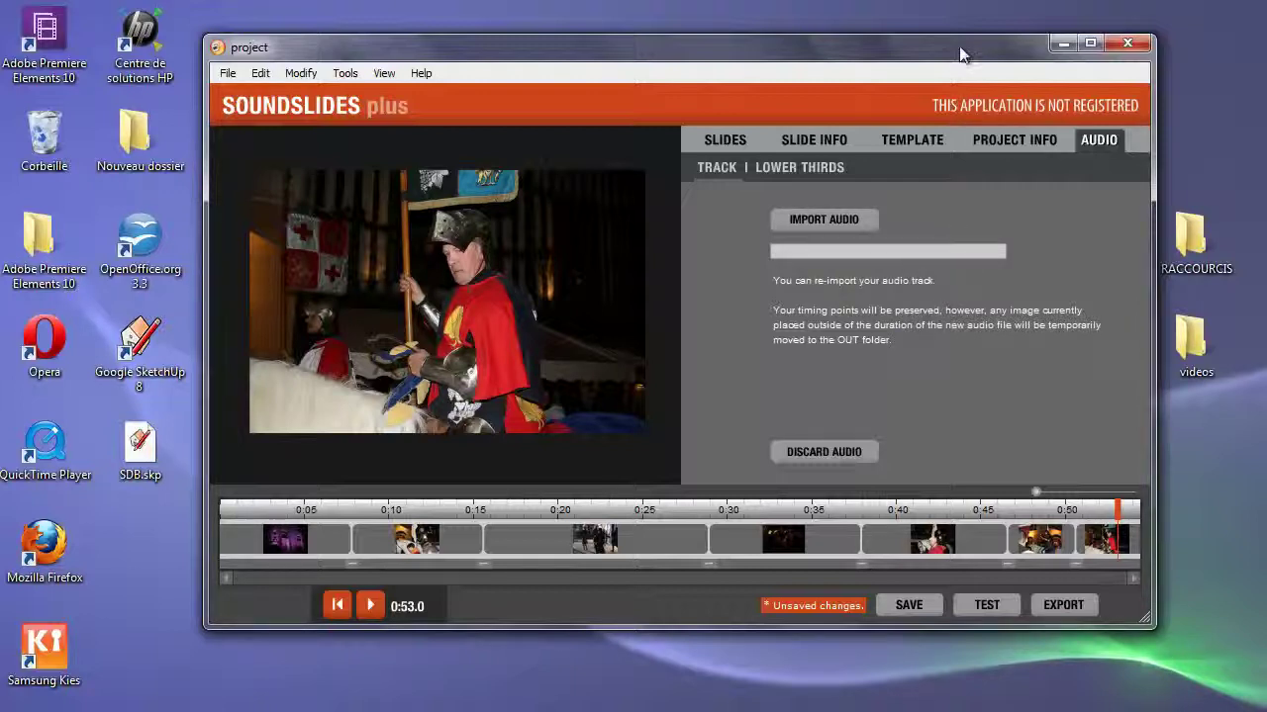
pyautogui.moveTo(960, 54); pyautogui.dragTo(926, 52)
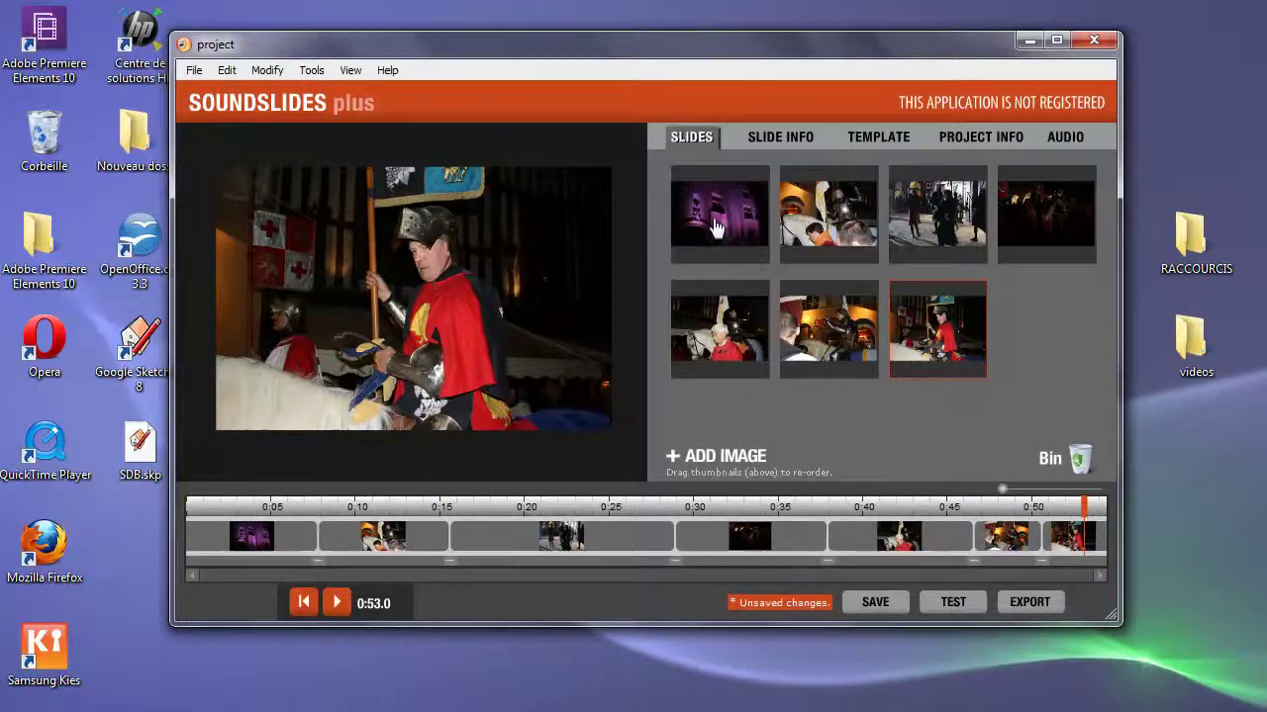
pyautogui.click(715, 226)
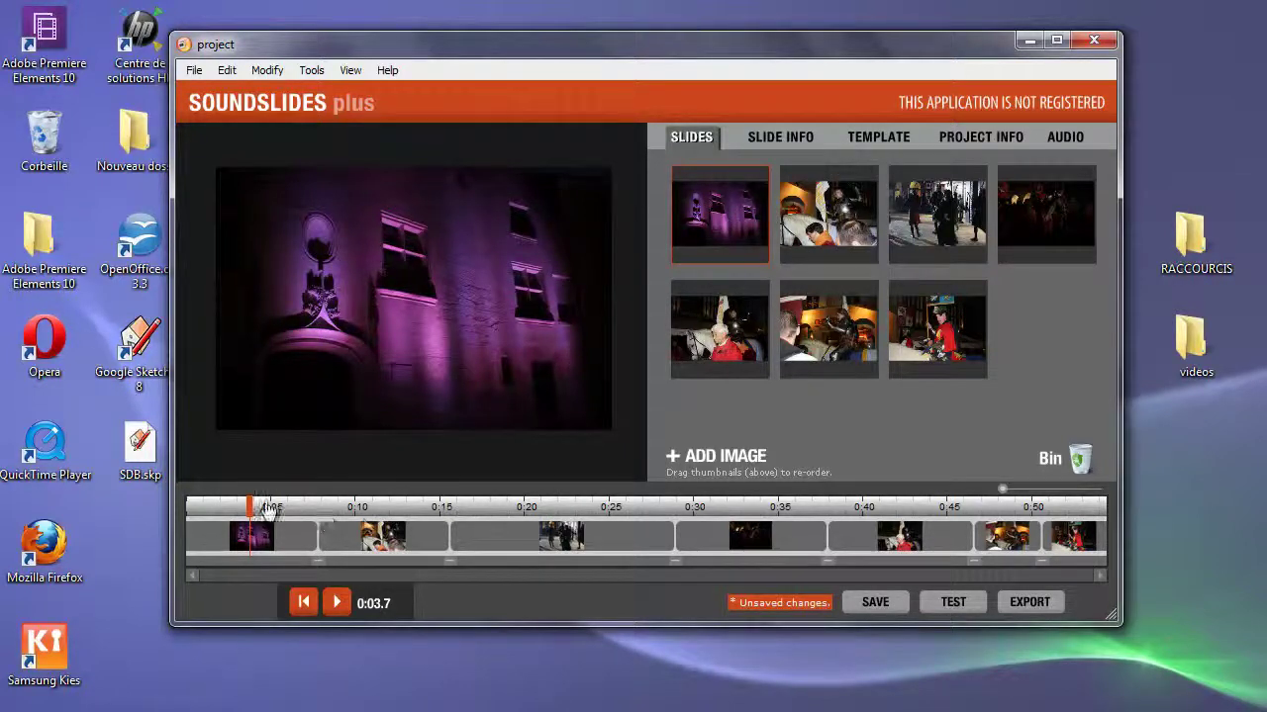
pyautogui.moveTo(249, 507)
pyautogui.mouseDown()
pyautogui.moveTo(354, 510)
pyautogui.moveTo(267, 511)
pyautogui.mouseUp()
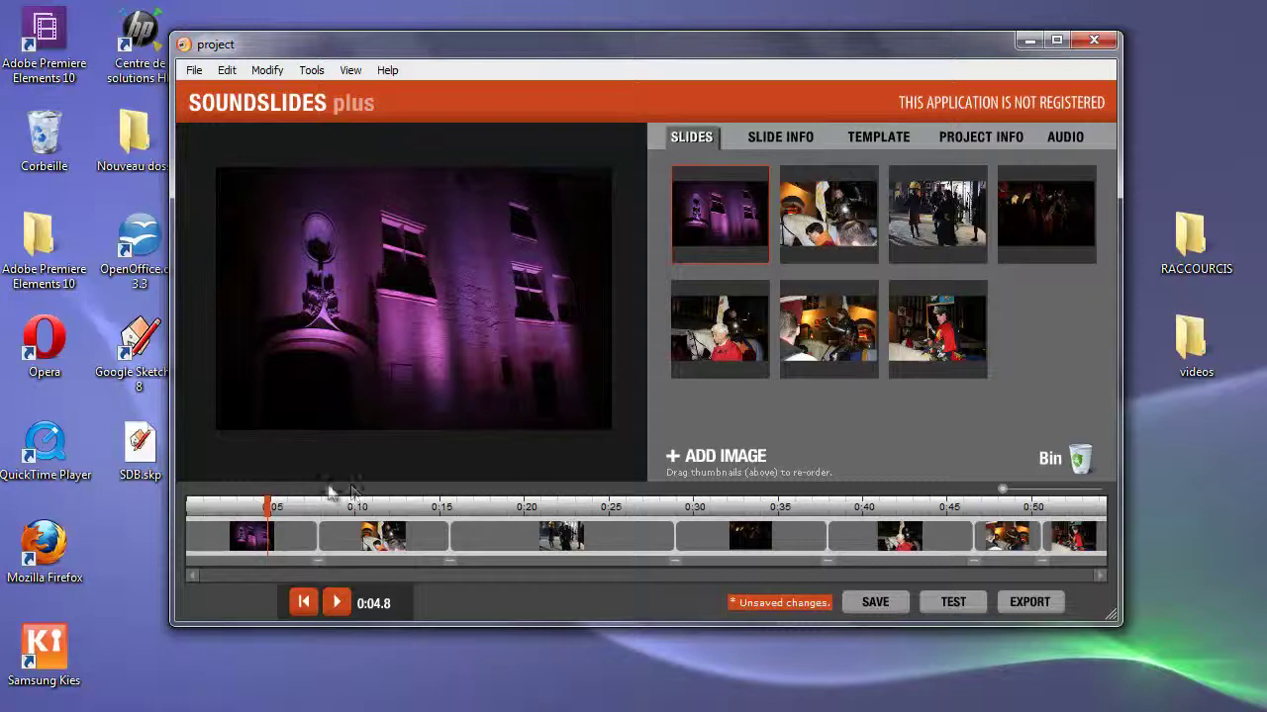
pyautogui.moveTo(267, 513); pyautogui.dragTo(386, 511)
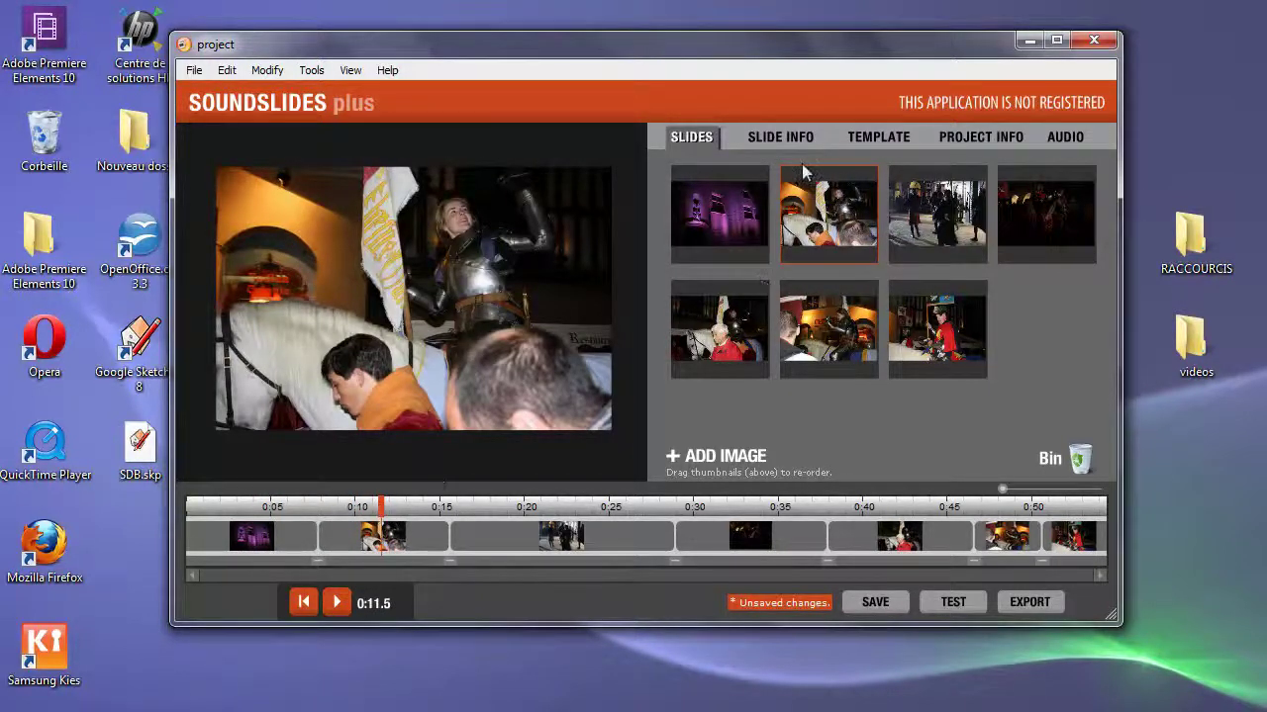
pyautogui.moveTo(384, 512); pyautogui.dragTo(534, 514)
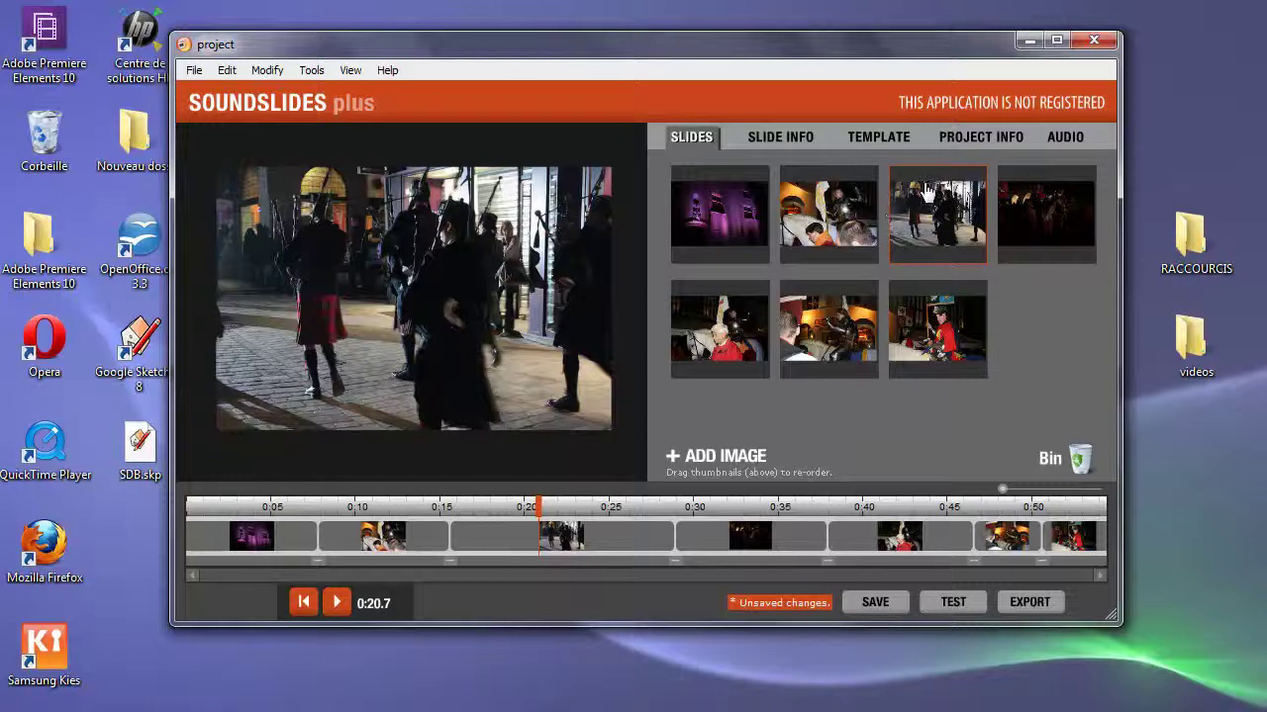
# Step: View the caption, in point and transition details of the bagpipers slide, and return to the slide thumbnails
pyautogui.click(791, 141)
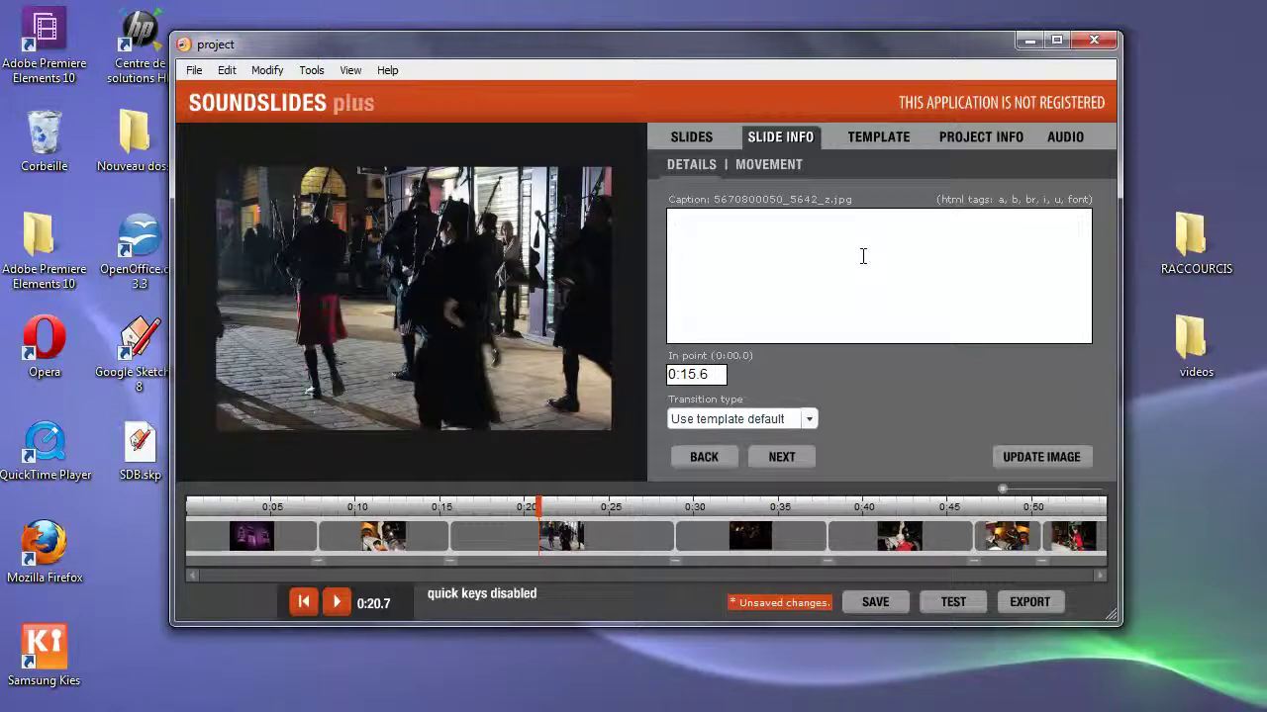
pyautogui.moveTo(842, 46); pyautogui.dragTo(846, 55)
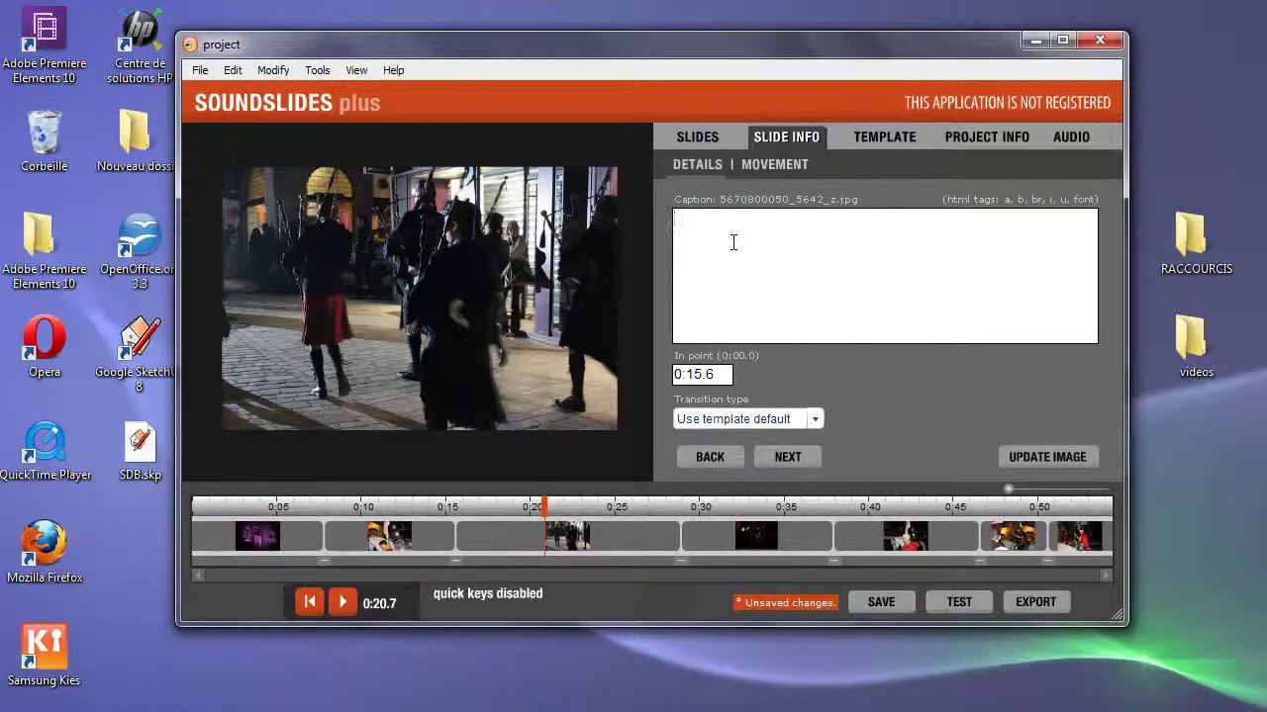
pyautogui.click(699, 147)
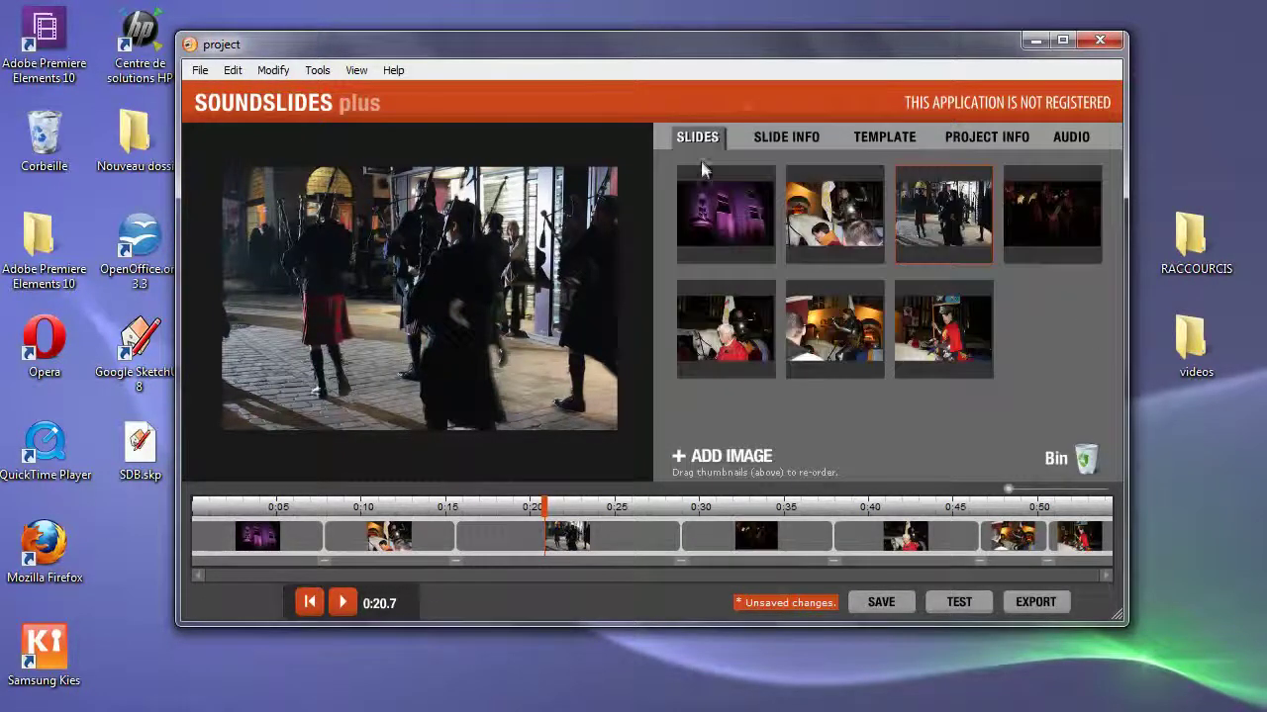
pyautogui.moveTo(749, 59); pyautogui.dragTo(769, 57)
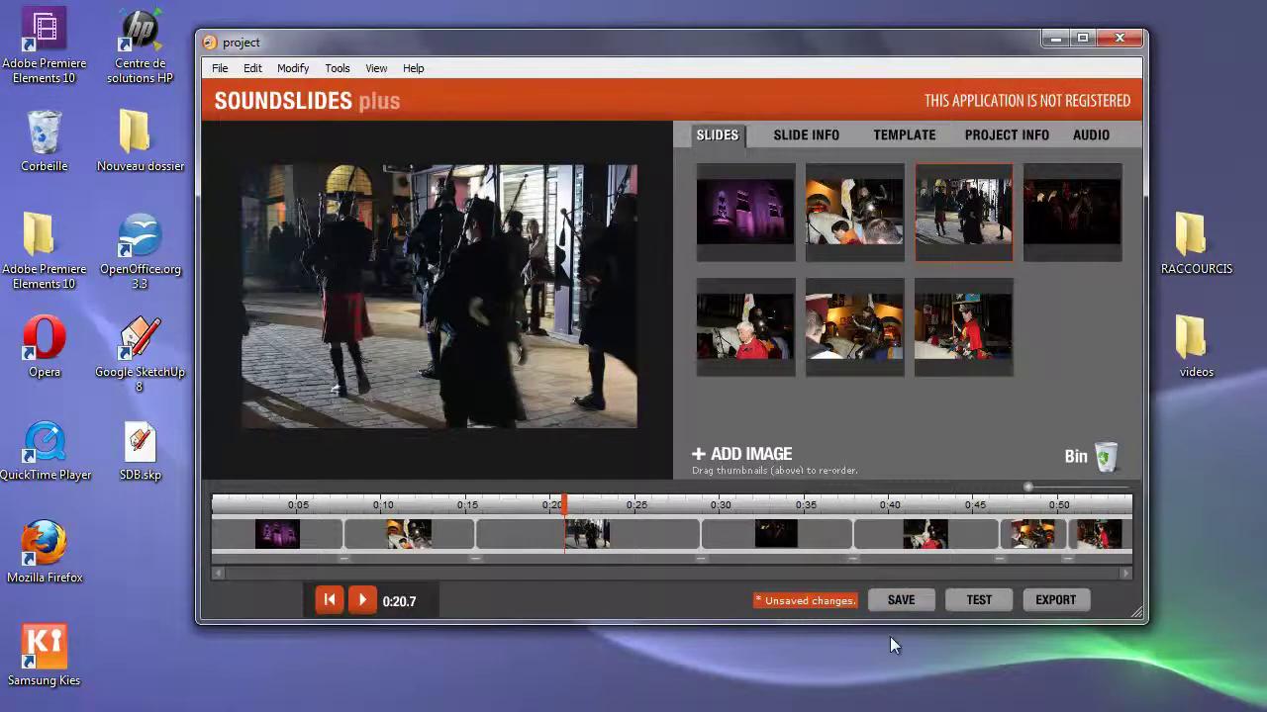
# Step: Save the project and test the slideshow in the browser by playing it briefly and seeking close to the end
pyautogui.click(901, 604)
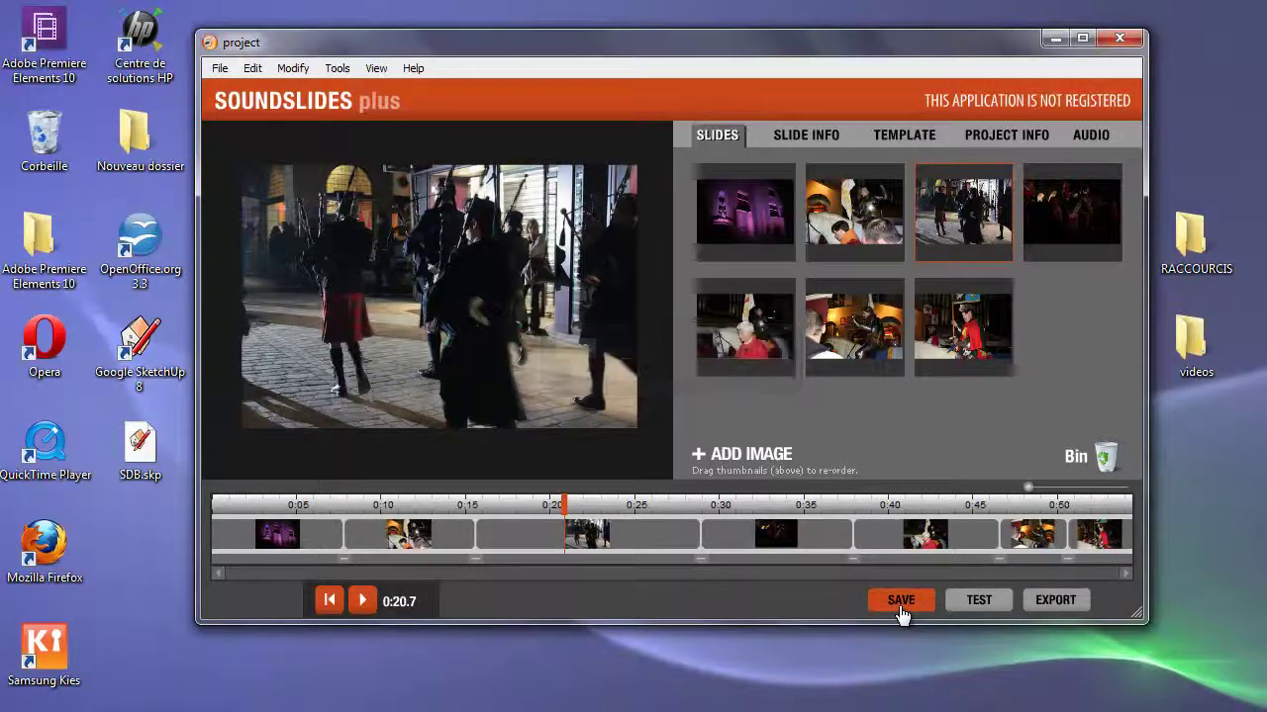
pyautogui.click(980, 602)
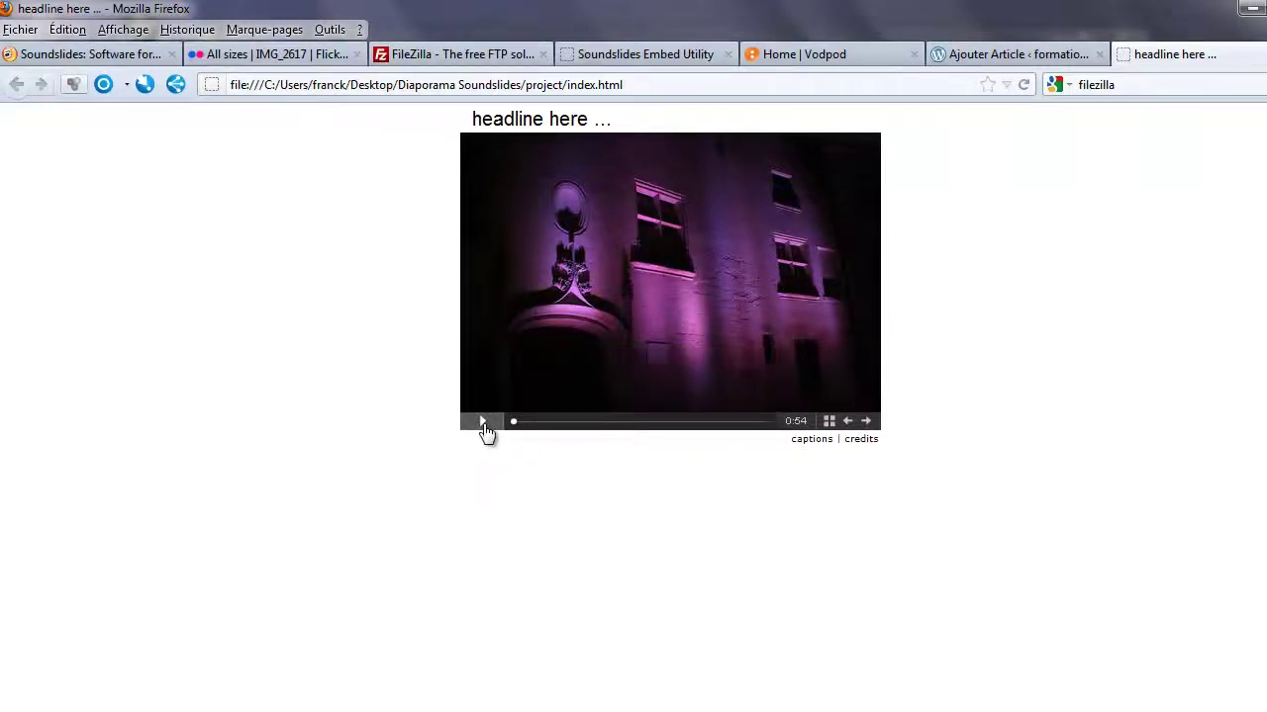
pyautogui.click(484, 422)
pyautogui.click(494, 424)
pyautogui.moveTo(580, 429); pyautogui.dragTo(738, 427)
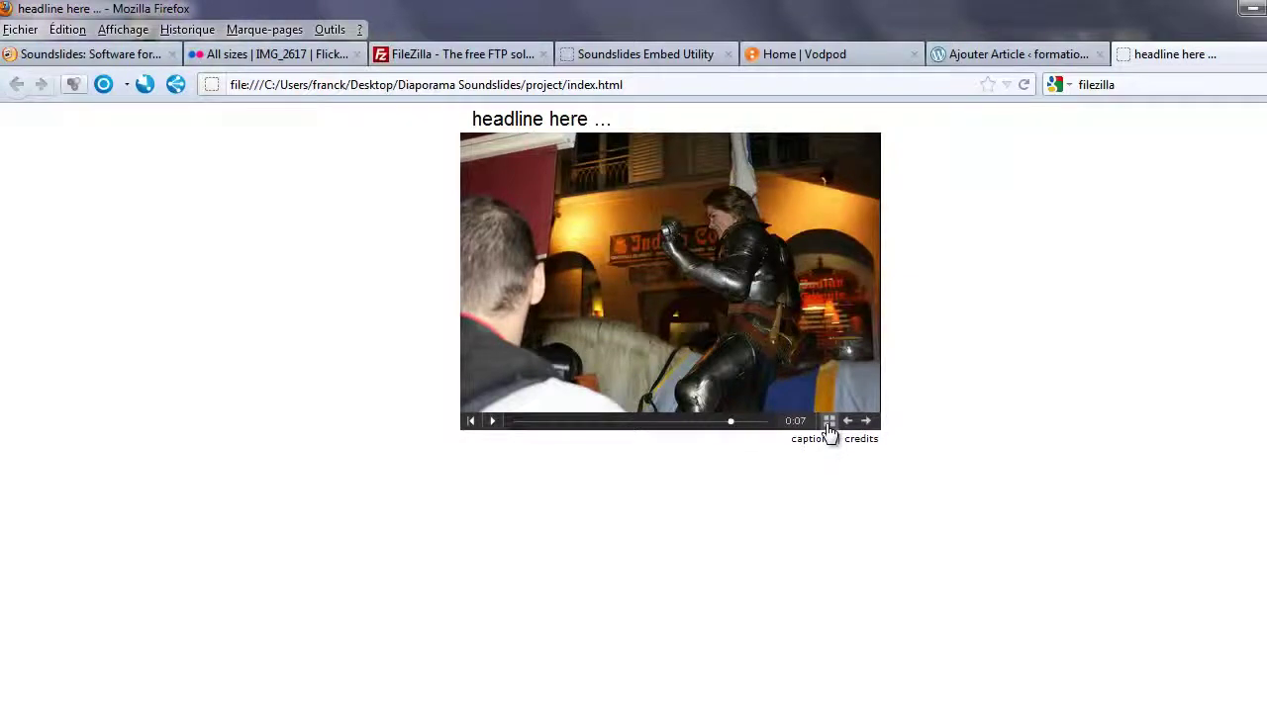
# Step: Browse both pages of the player's thumbnail index, showing the red-caped rider and the white-haired man's photo from it
pyautogui.click(828, 422)
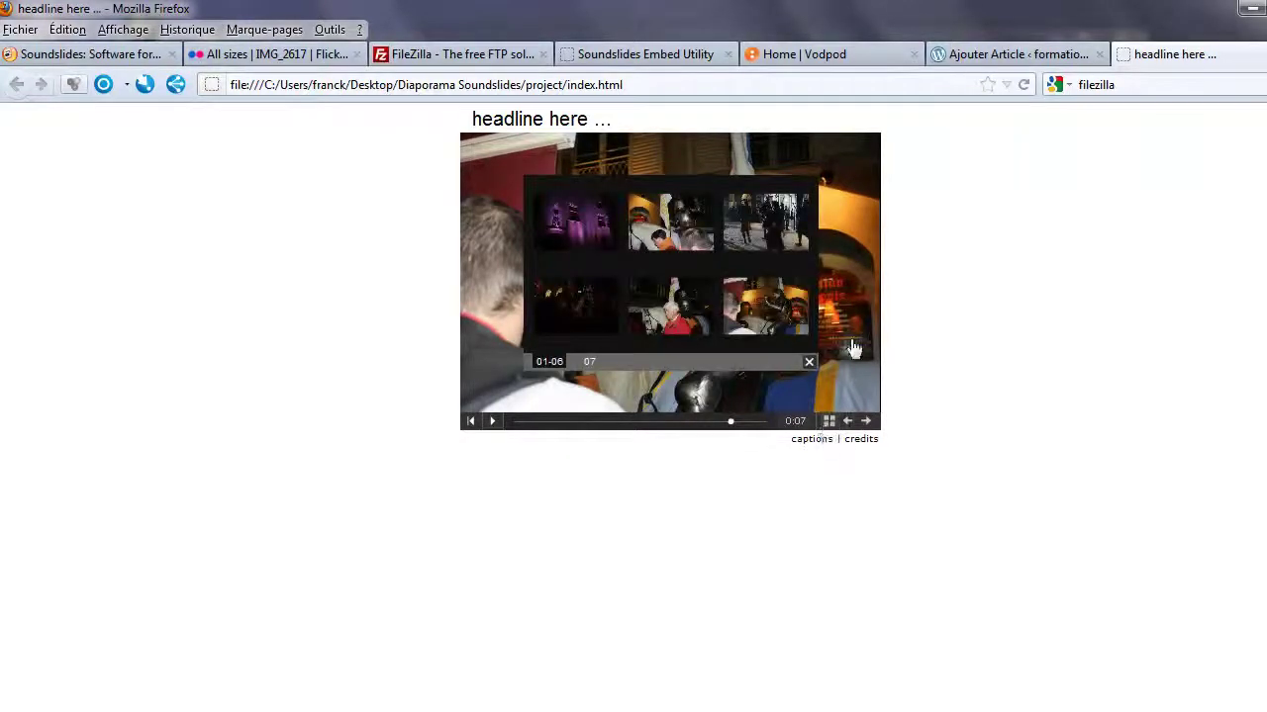
pyautogui.click(588, 362)
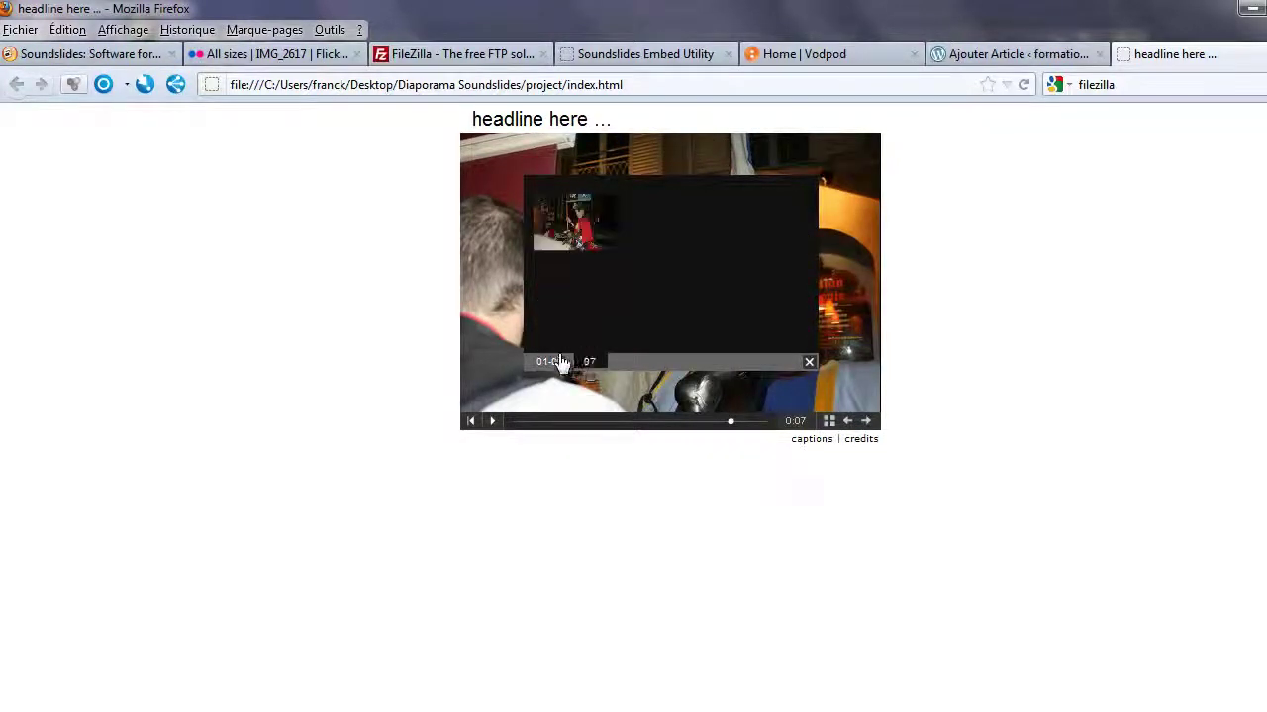
pyautogui.click(554, 363)
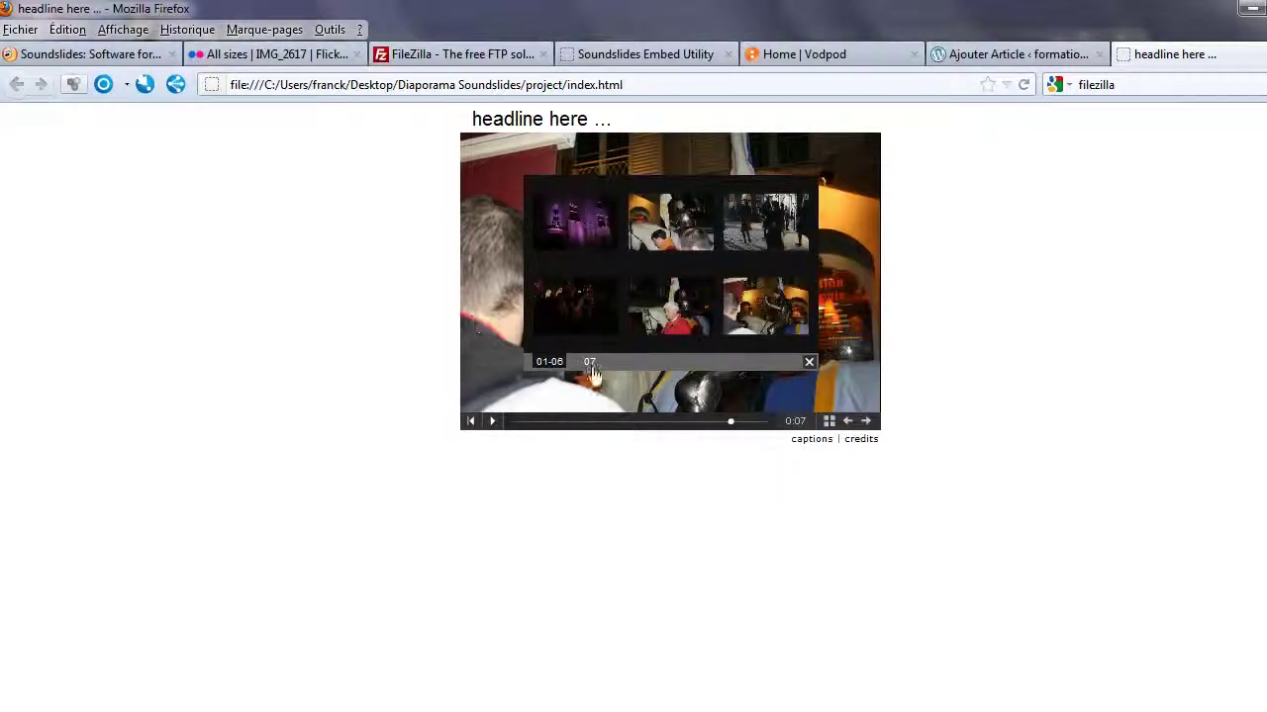
pyautogui.click(589, 362)
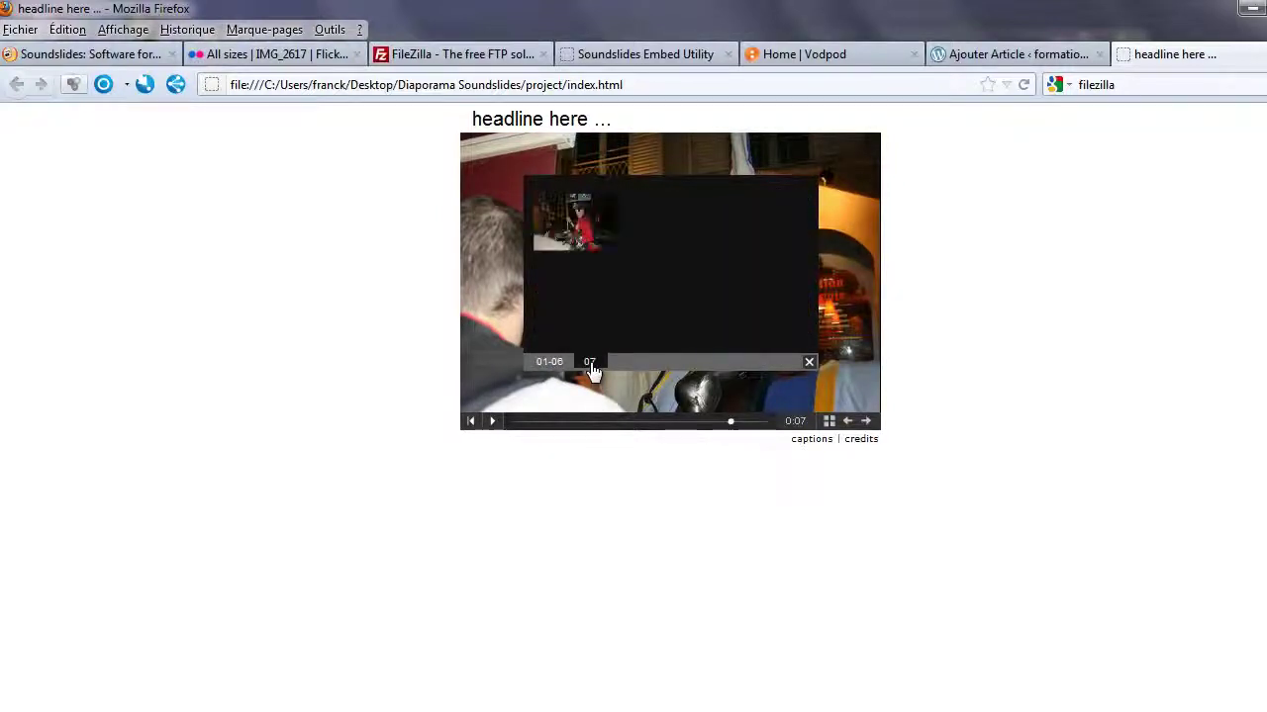
pyautogui.click(576, 227)
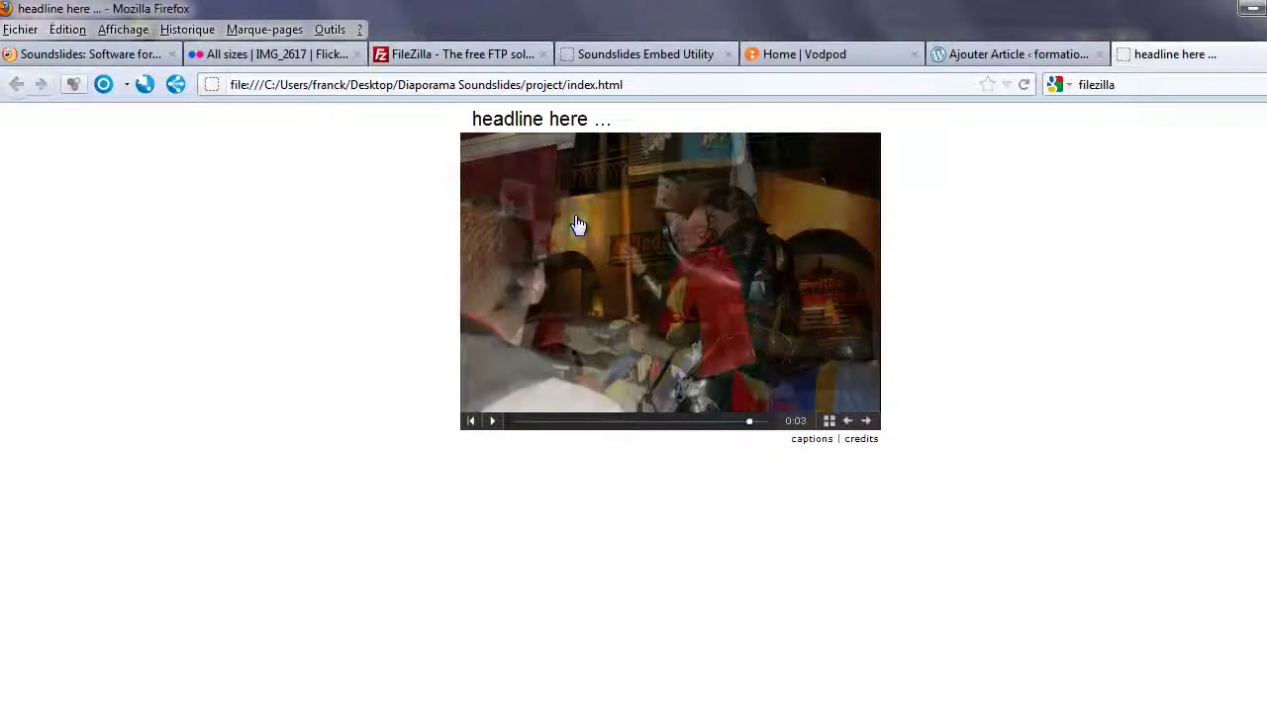
pyautogui.click(829, 420)
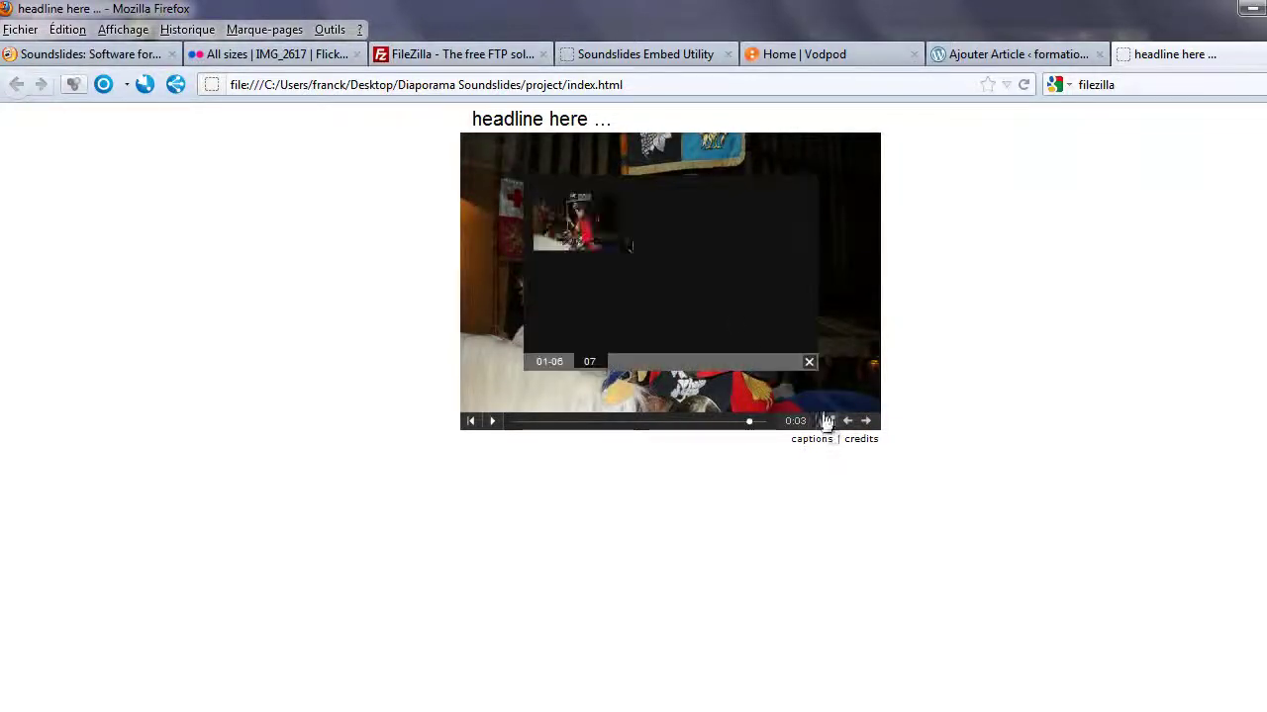
pyautogui.click(551, 362)
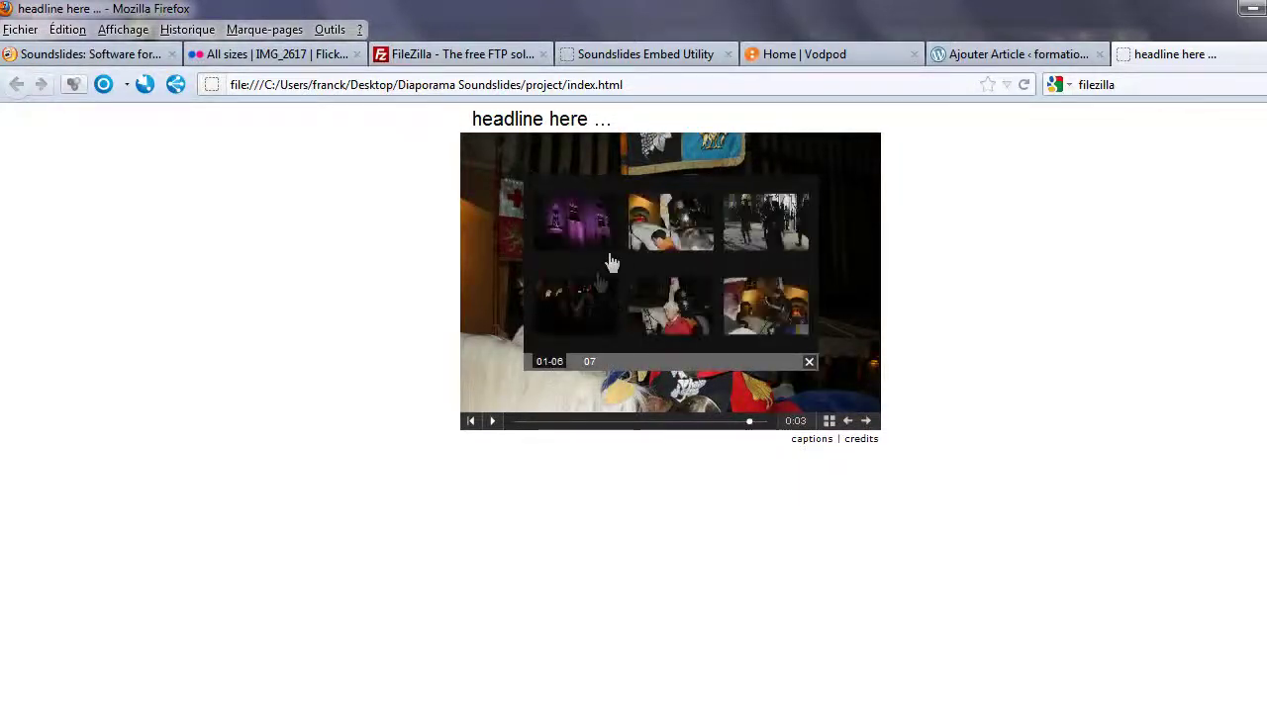
pyautogui.click(665, 321)
# Step: Try the player's seek, play, pause and next-slide controls, and rewind the slideshow to the beginning
pyautogui.moveTo(695, 435); pyautogui.dragTo(723, 440)
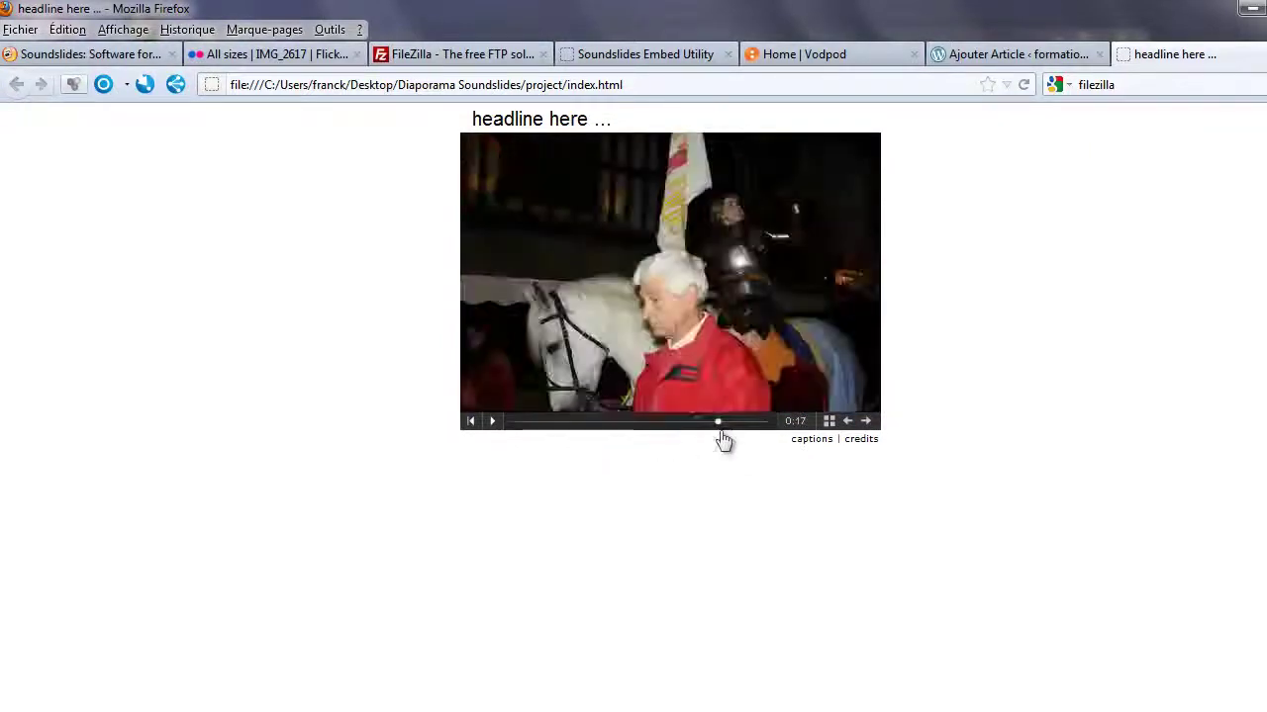
pyautogui.click(494, 423)
pyautogui.click(493, 422)
pyautogui.click(866, 423)
pyautogui.click(866, 423)
pyautogui.click(865, 423)
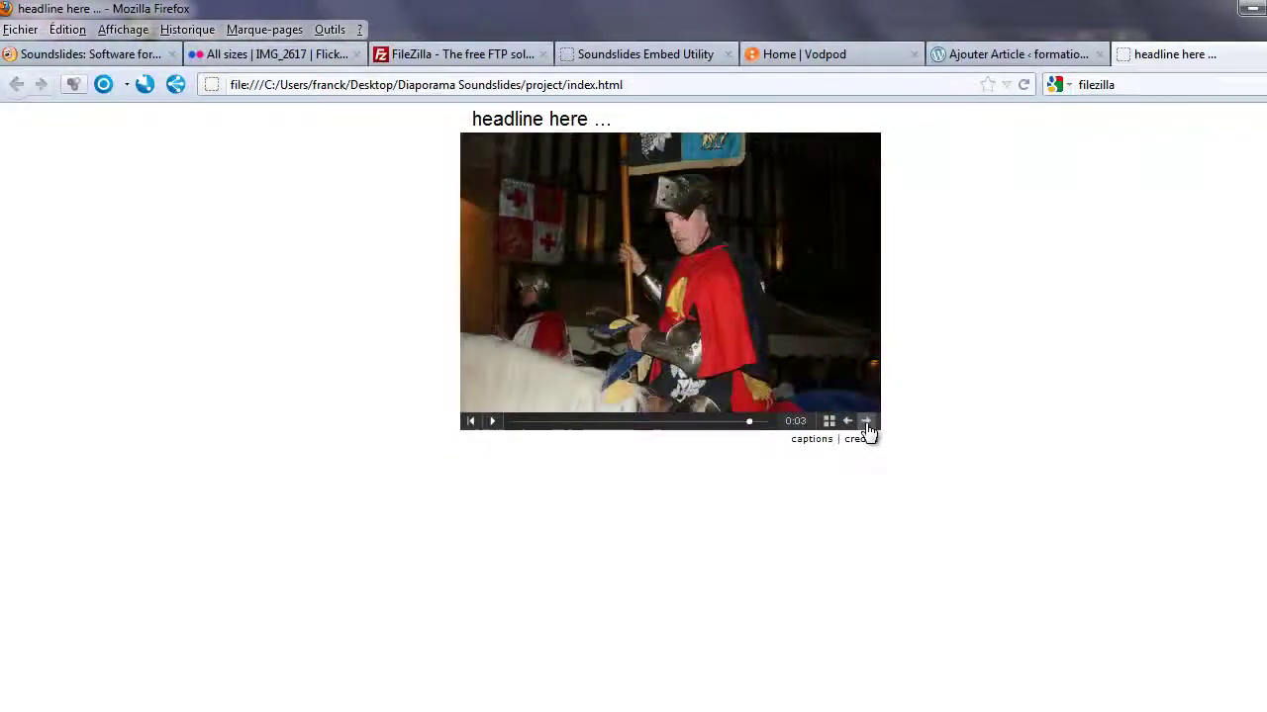
pyautogui.click(864, 423)
pyautogui.click(864, 422)
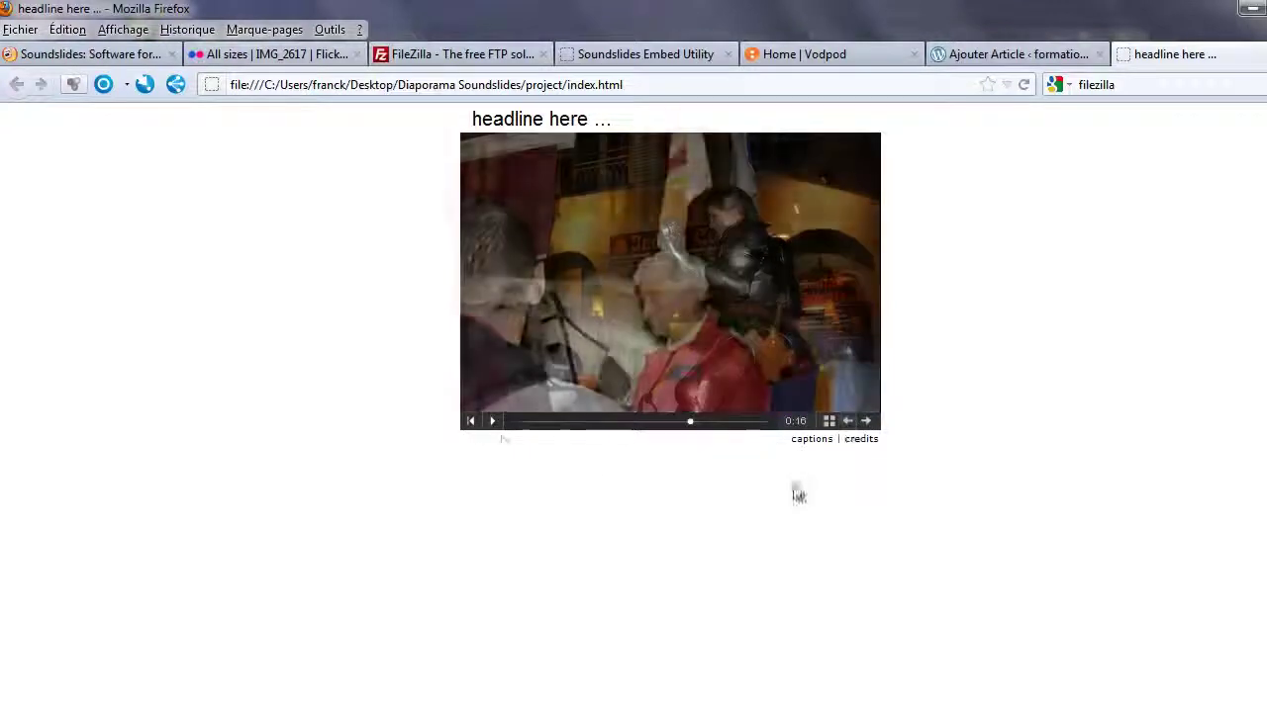
pyautogui.click(495, 426)
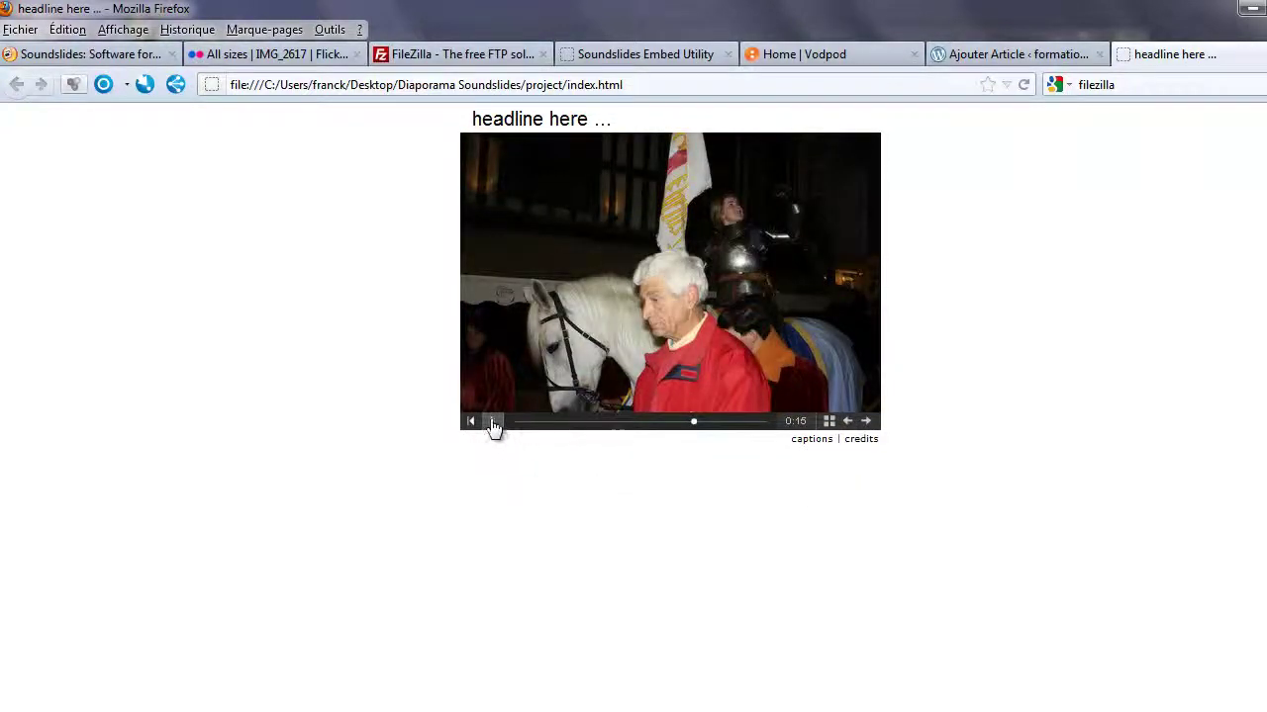
pyautogui.click(472, 422)
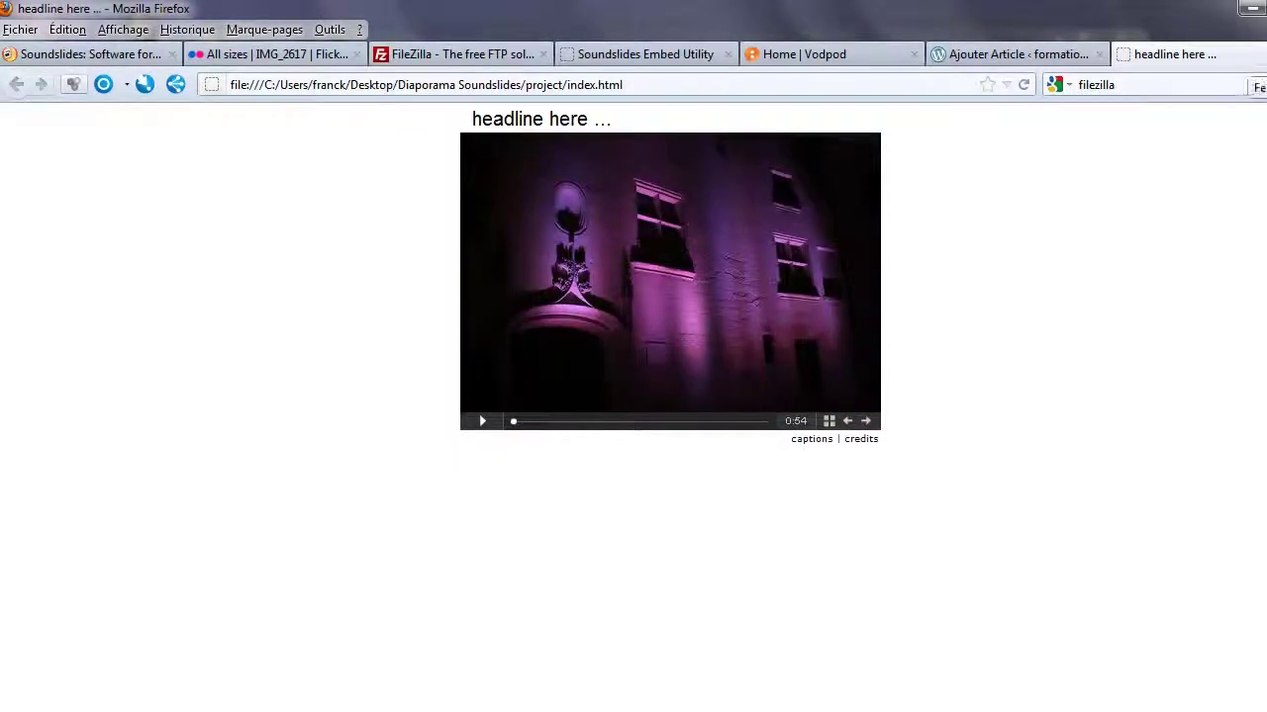
# Step: Close the slideshow test page and switch back to the Soundslides project window
pyautogui.hotkey('ctrl', 'w')
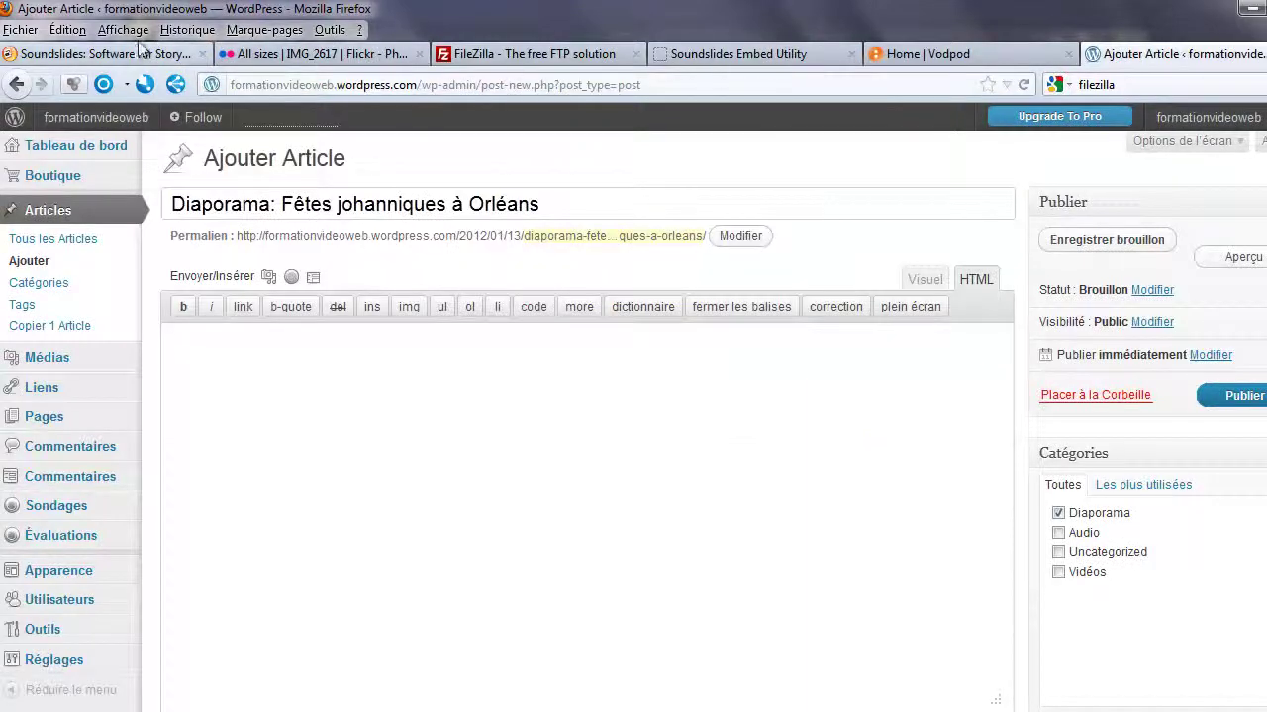
pyautogui.hotkey('alt', 'Tab')
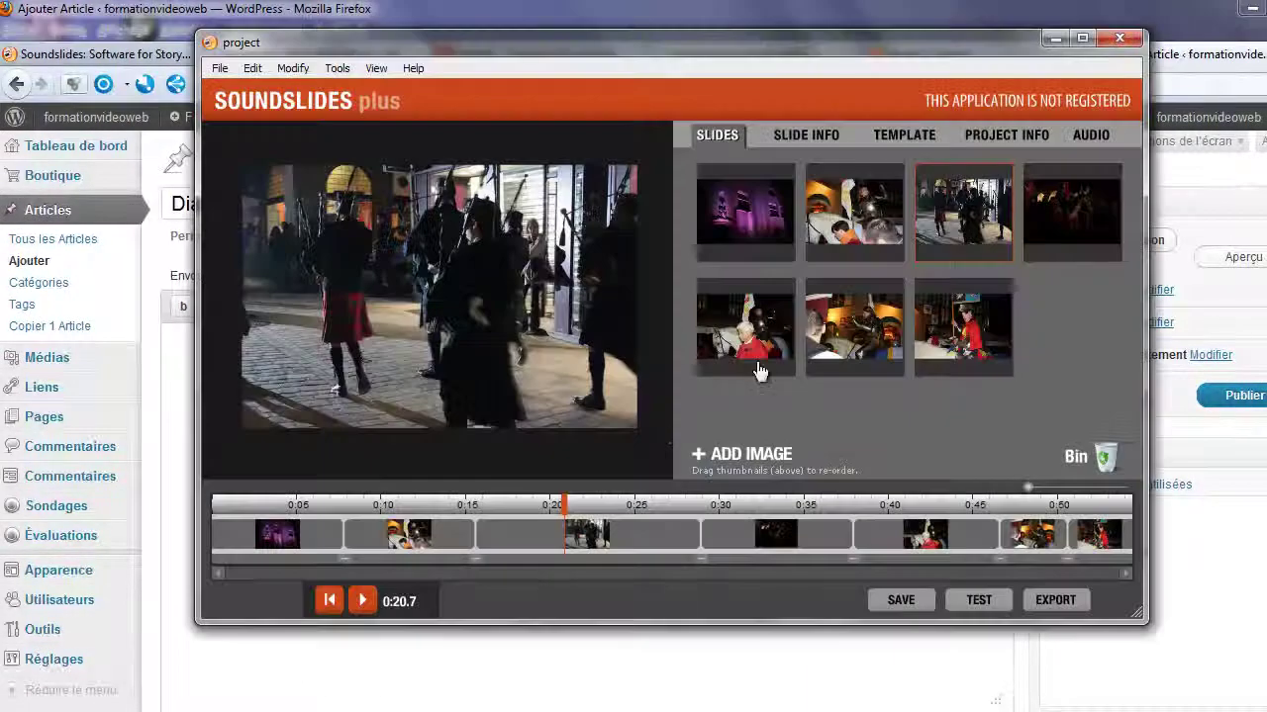
pyautogui.moveTo(822, 41); pyautogui.dragTo(783, 69)
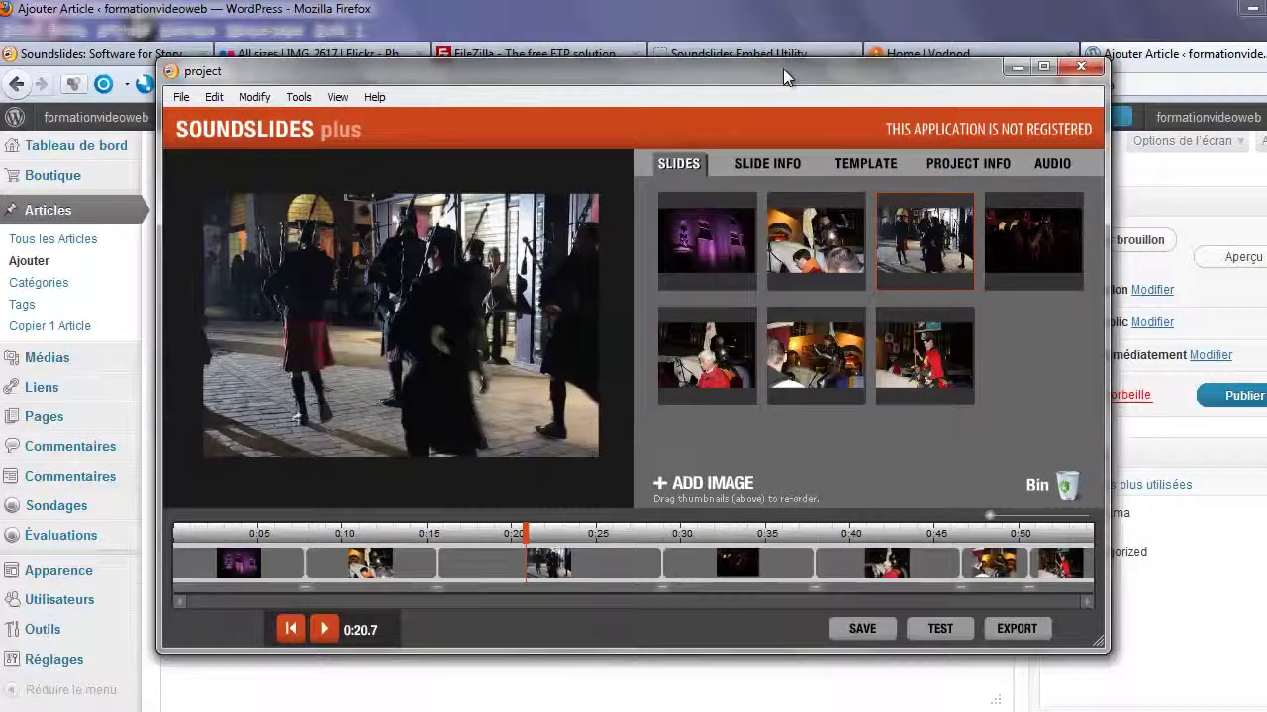
# Step: Export the slideshow for the web and switch to the FileZilla window
pyautogui.click(1019, 639)
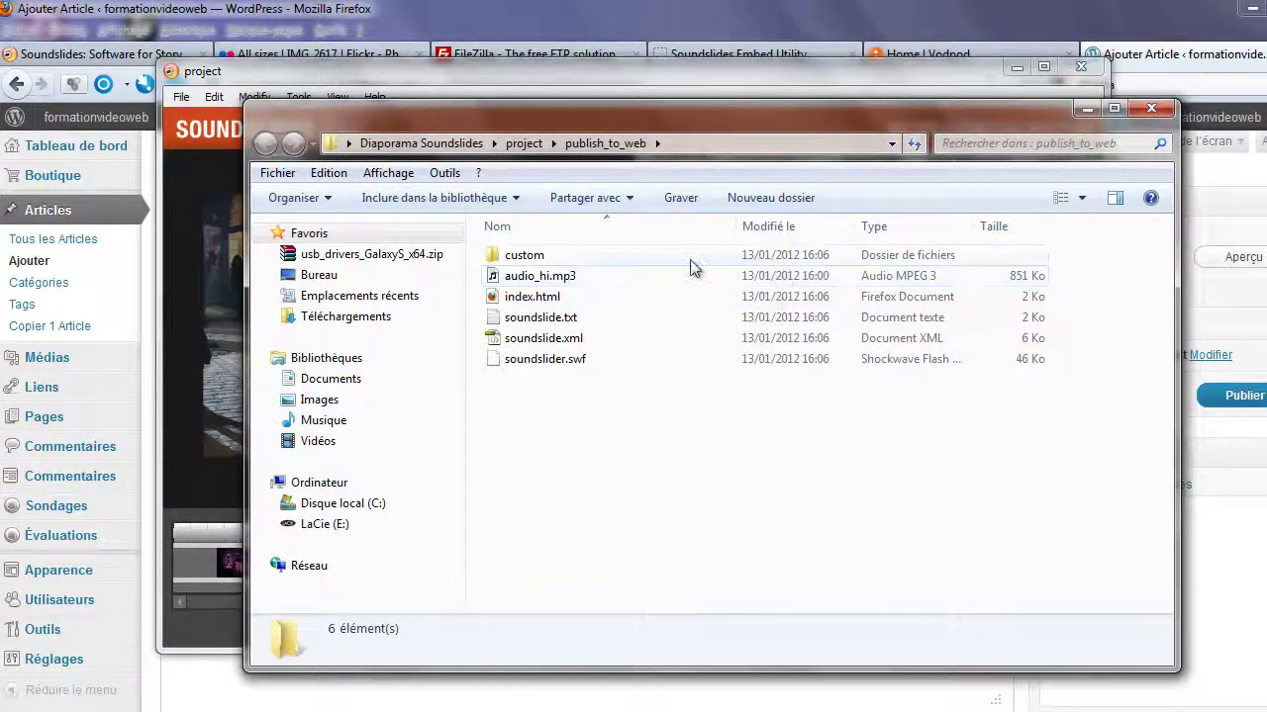
pyautogui.moveTo(593, 123); pyautogui.dragTo(560, 126)
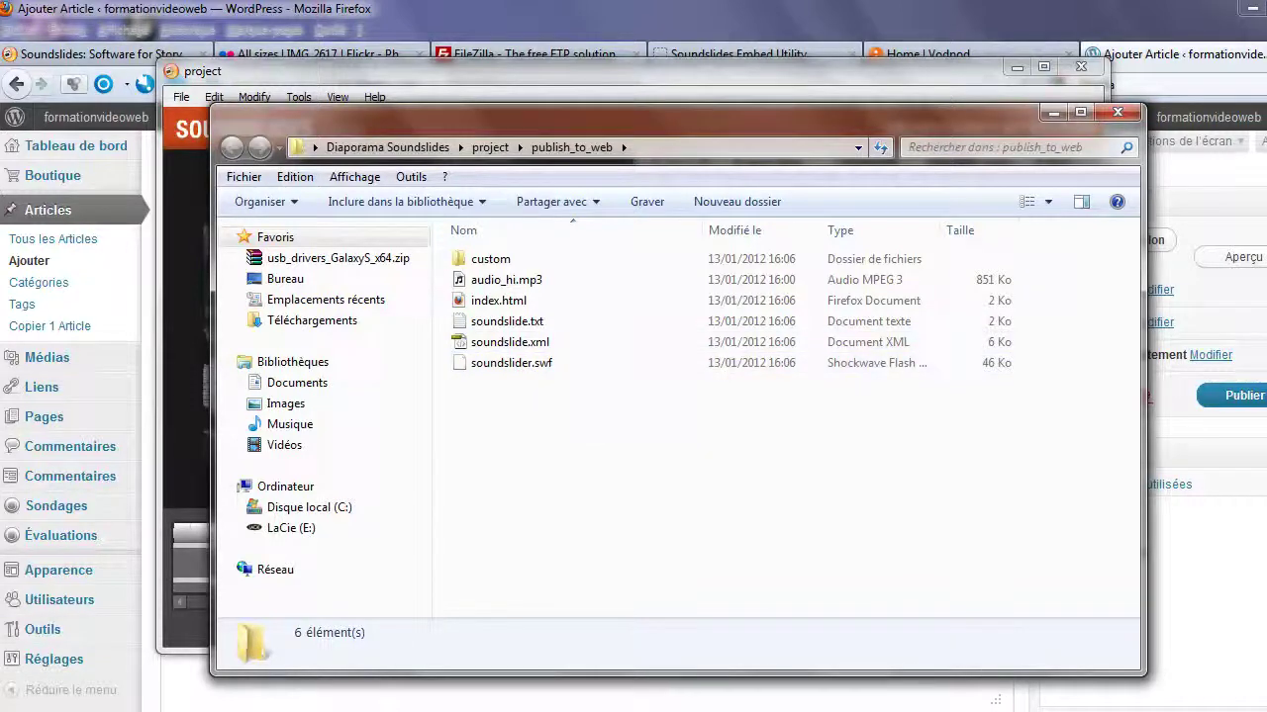
pyautogui.click(334, 639)
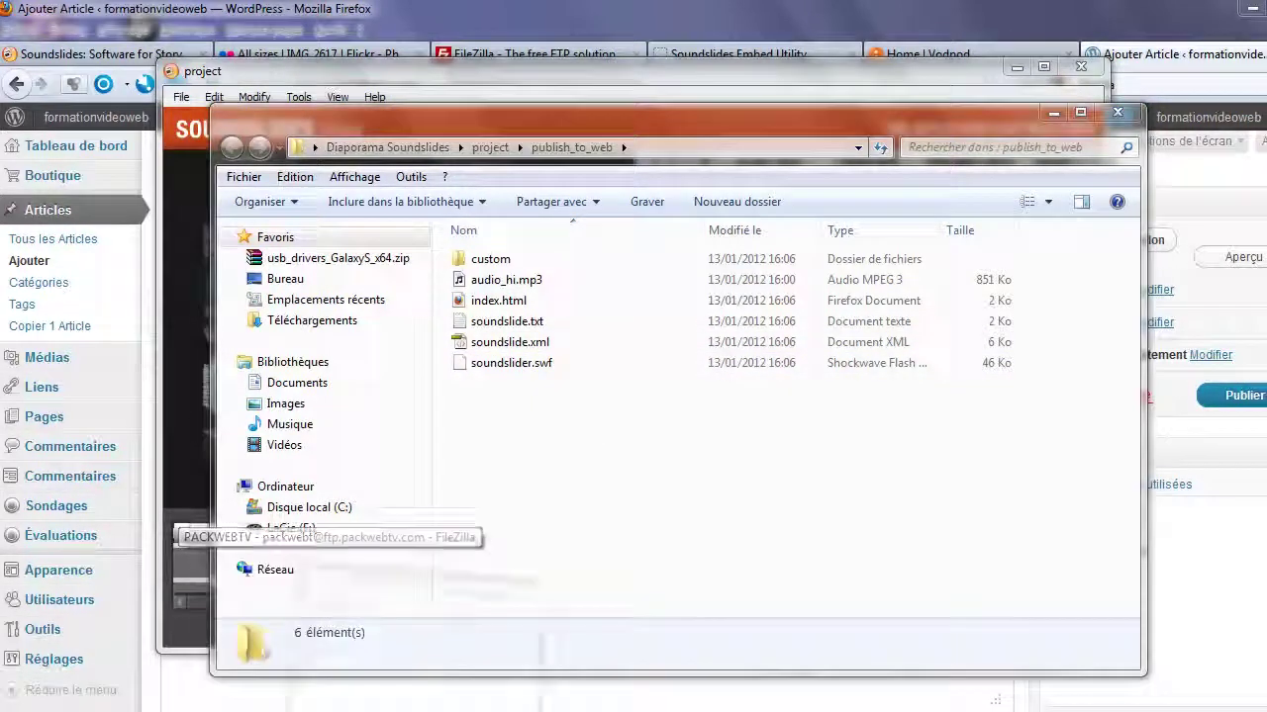
pyautogui.moveTo(639, 48); pyautogui.dragTo(634, 36)
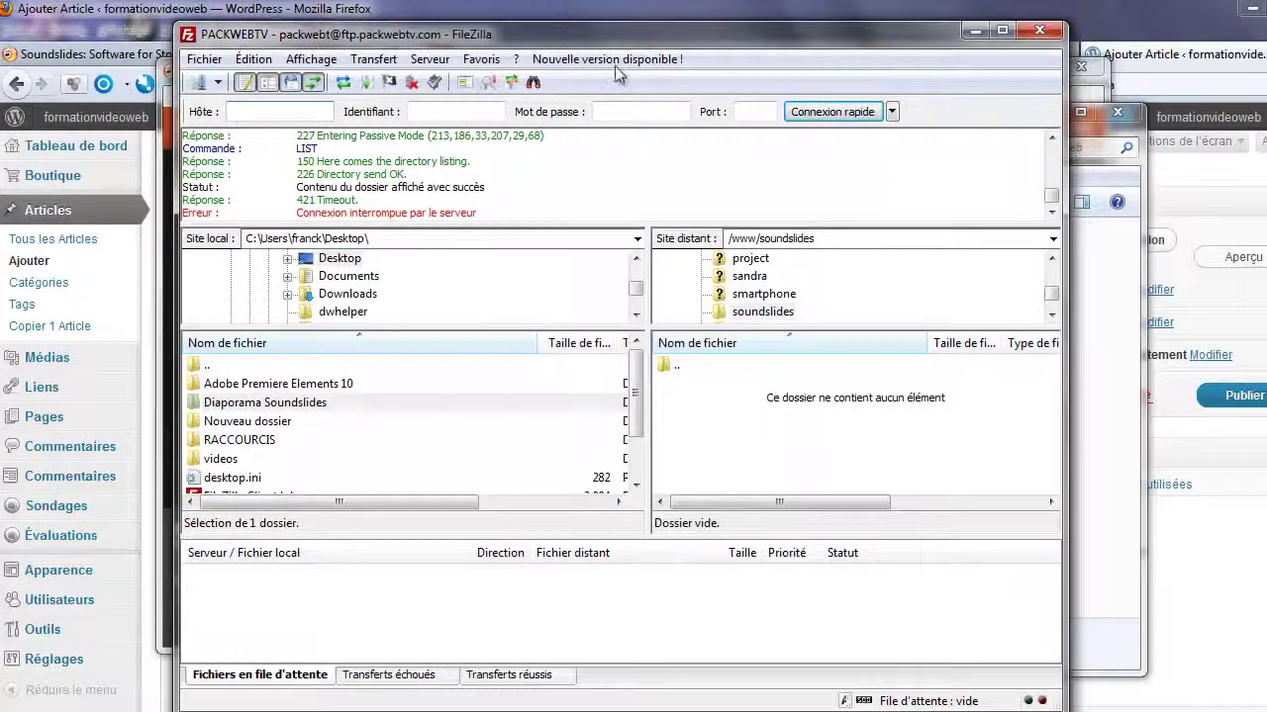
# Step: Upload the publish_to_web folder from Diaporama Soundslides\project to the server folder /www/soundslides
pyautogui.doubleClick(273, 405)
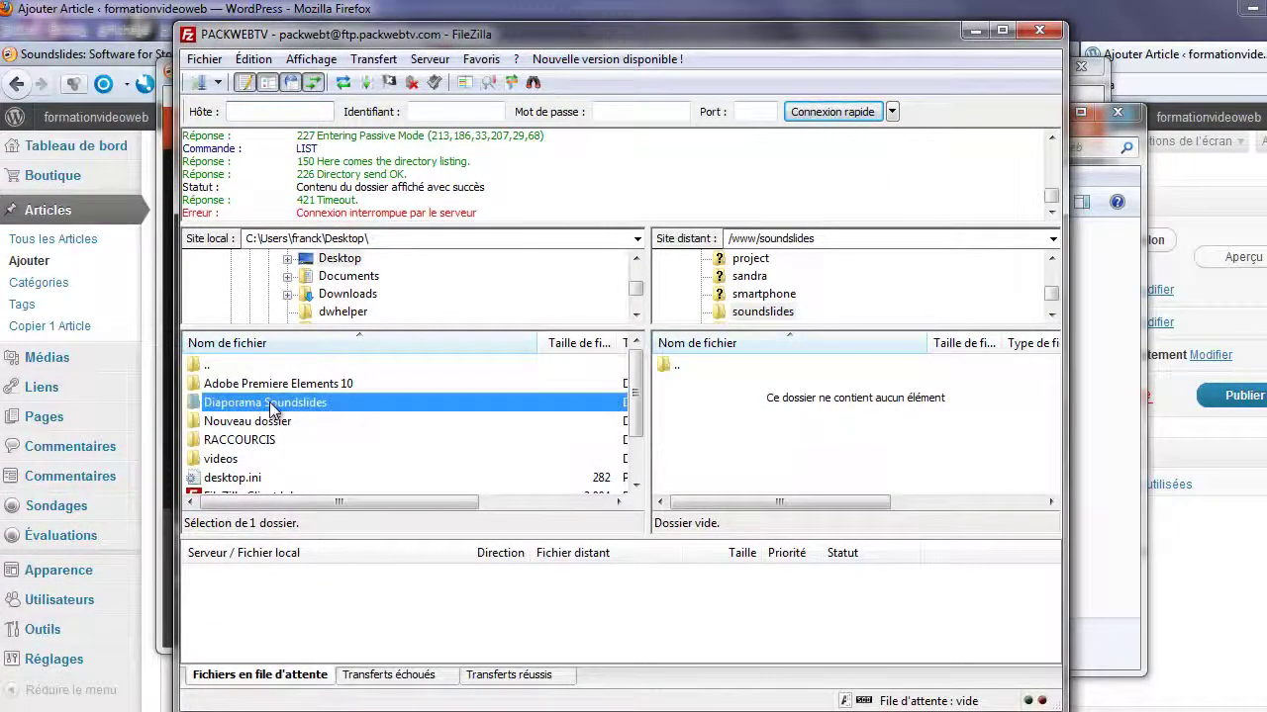
pyautogui.doubleClick(218, 406)
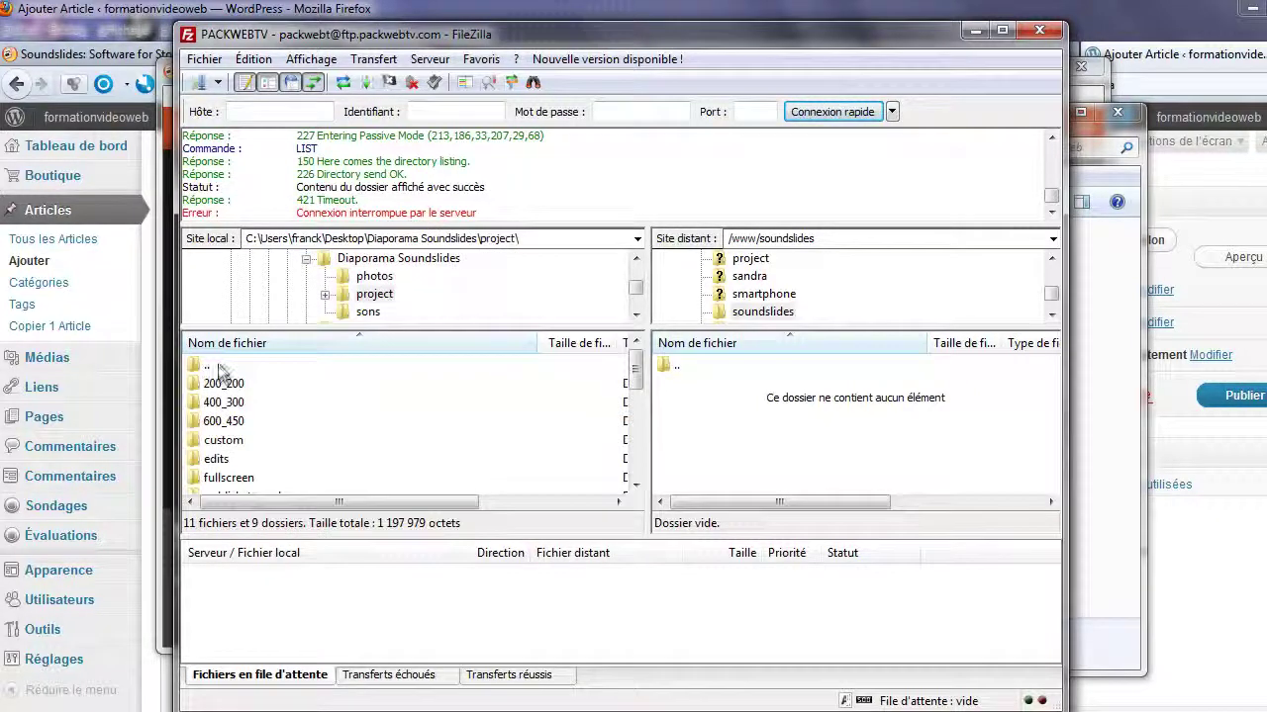
pyautogui.doubleClick(206, 366)
pyautogui.doubleClick(212, 404)
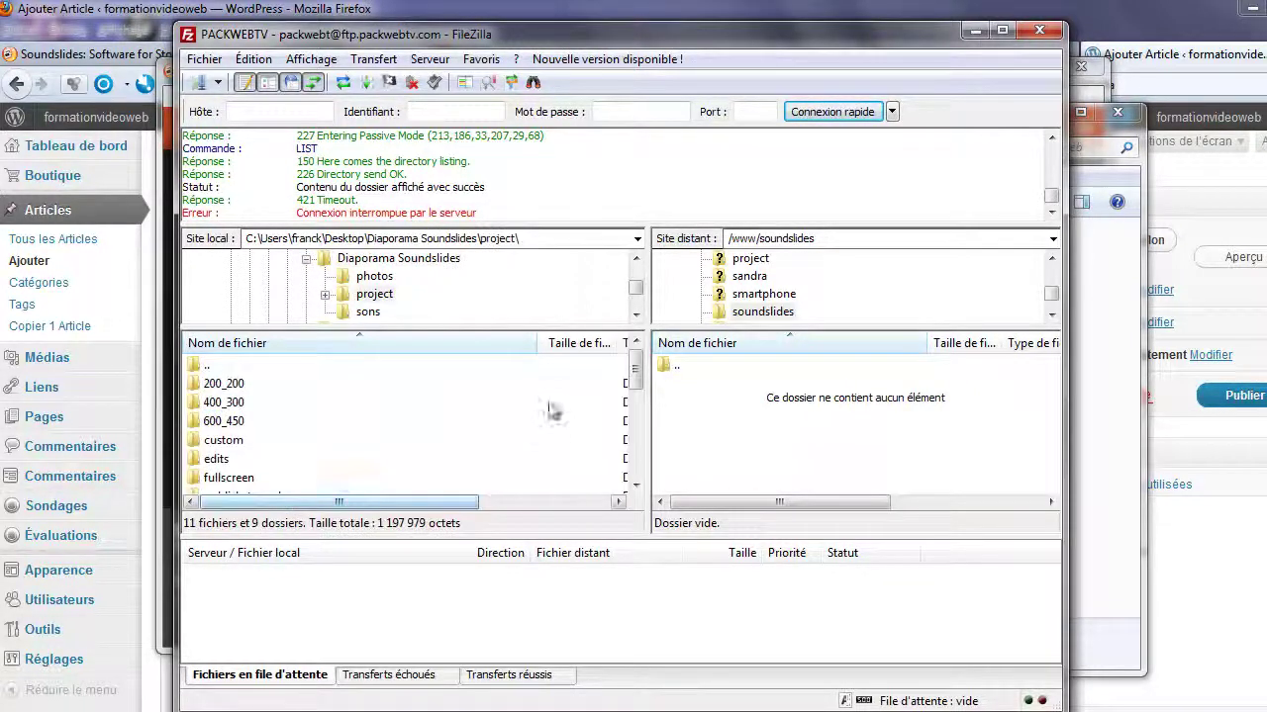
pyautogui.scroll(-1, 639, 396)
pyautogui.click(227, 447)
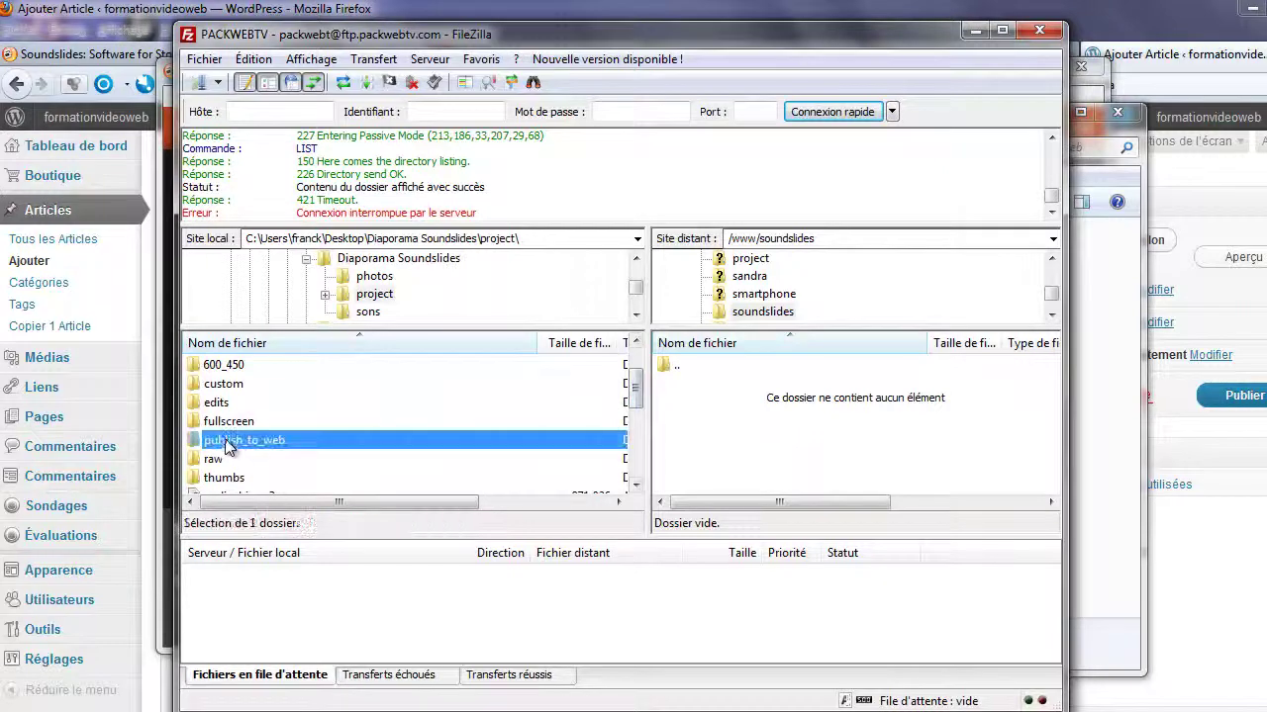
pyautogui.rightClick(229, 448)
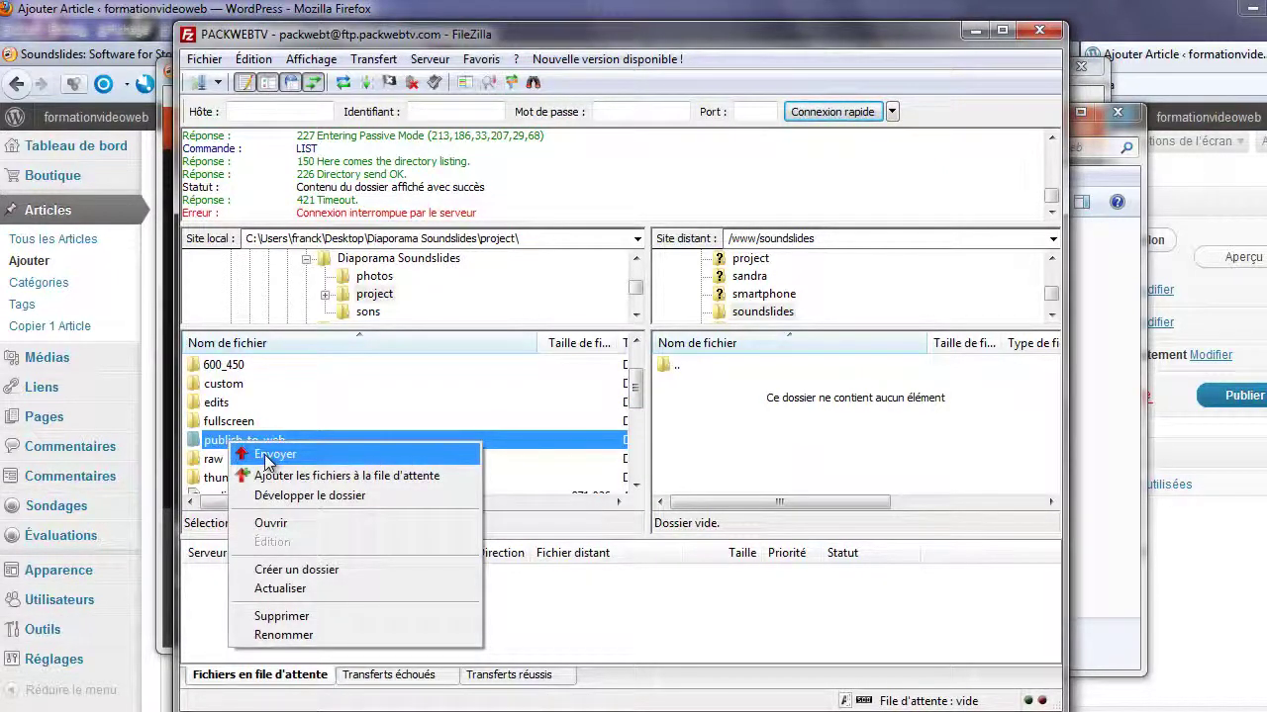
pyautogui.click(267, 457)
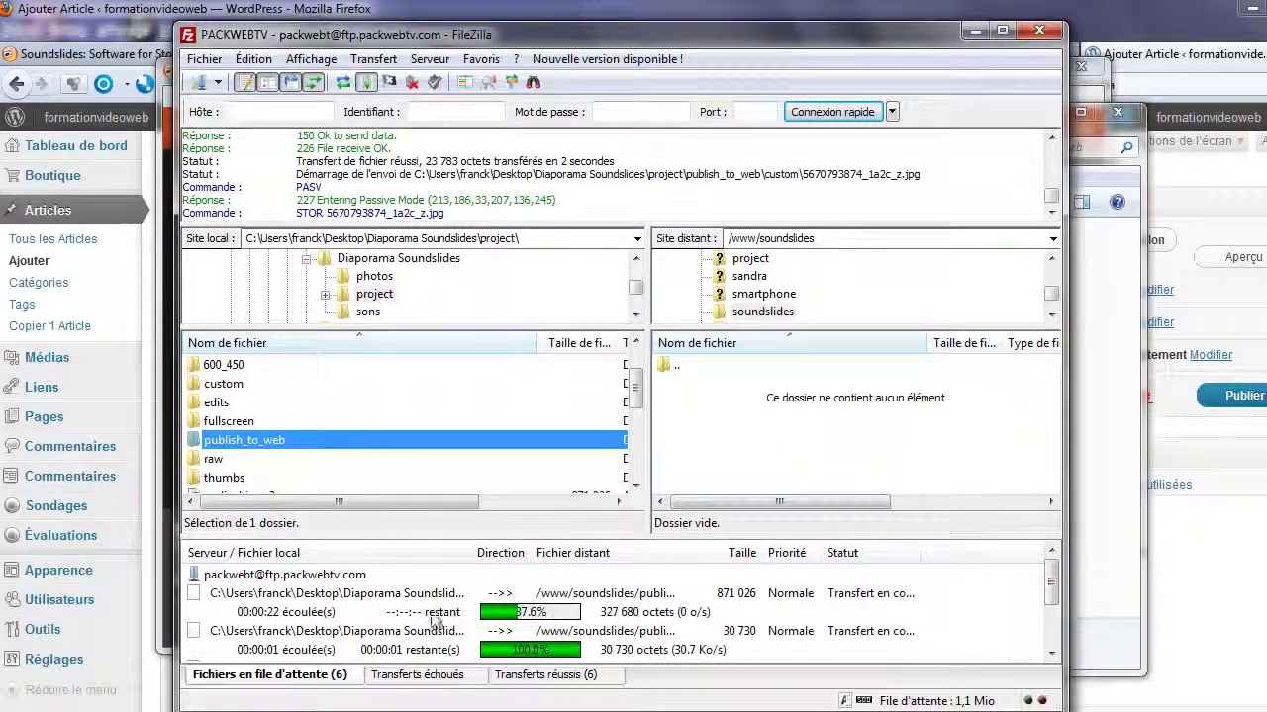
# Step: Widen the queue's remote file column to check the destination path of audio_hi.mp3, and select the remote soundslides folder
pyautogui.click(604, 599)
pyautogui.moveTo(676, 556); pyautogui.dragTo(829, 557)
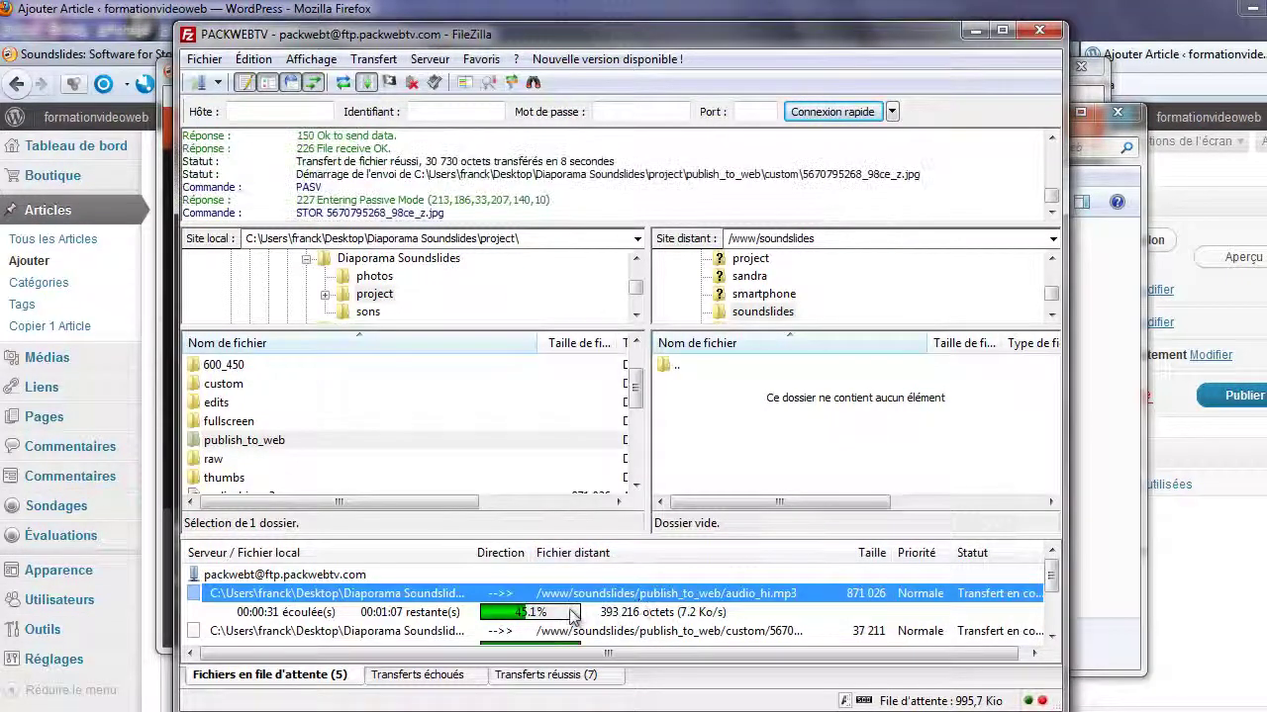
pyautogui.click(754, 313)
# Step: Minimise the FileZilla, file explorer and Soundslides windows, and open a new tab in Firefox
pyautogui.click(975, 30)
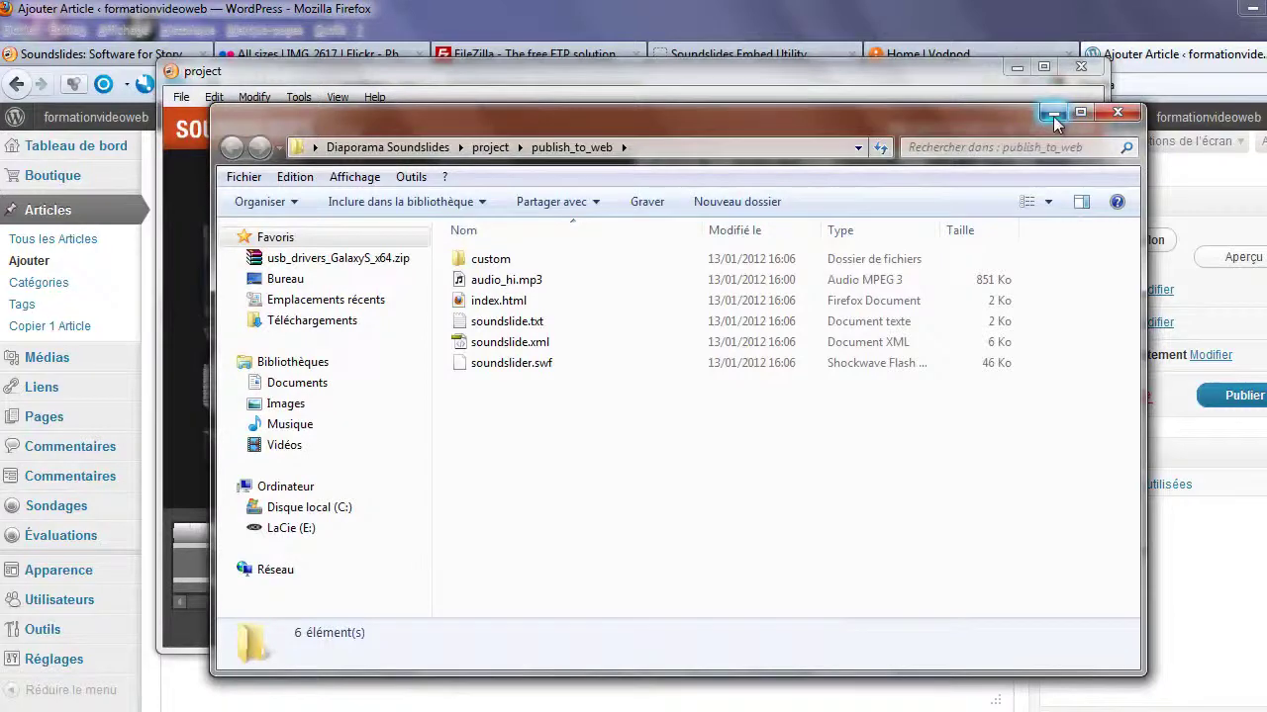
pyautogui.click(1053, 114)
pyautogui.click(1016, 68)
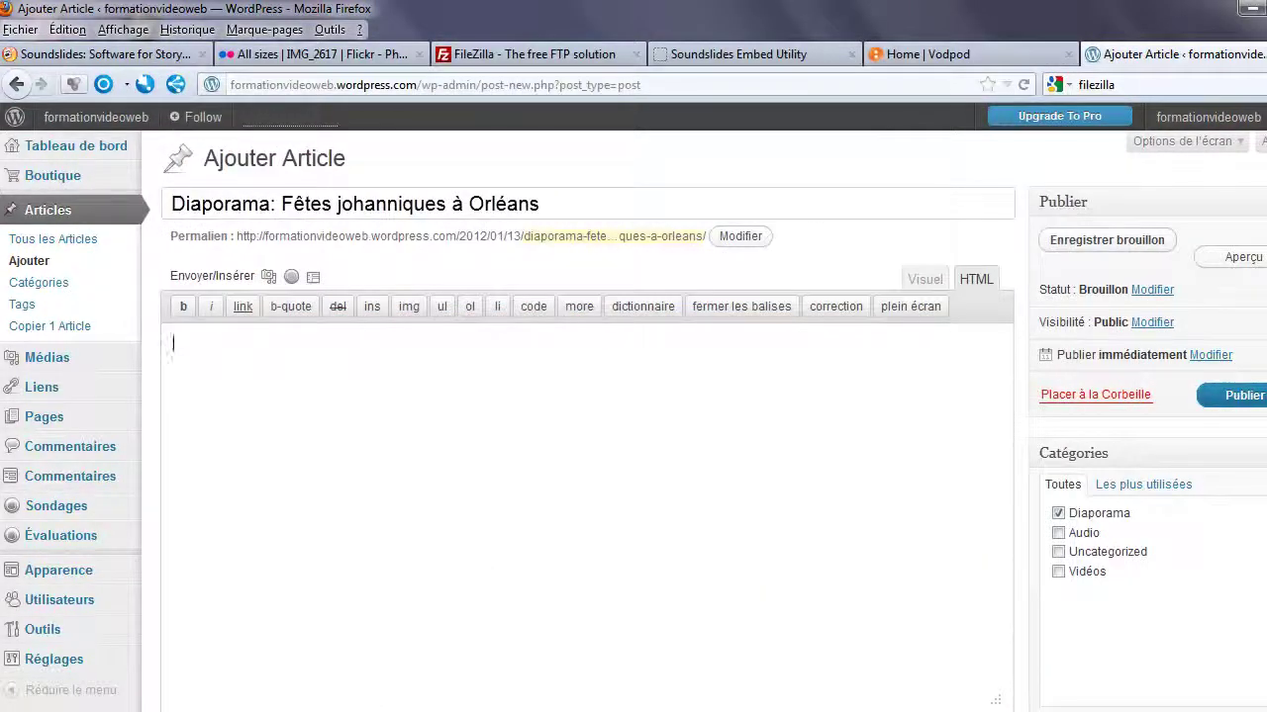
pyautogui.hotkey('ctrl', 't')
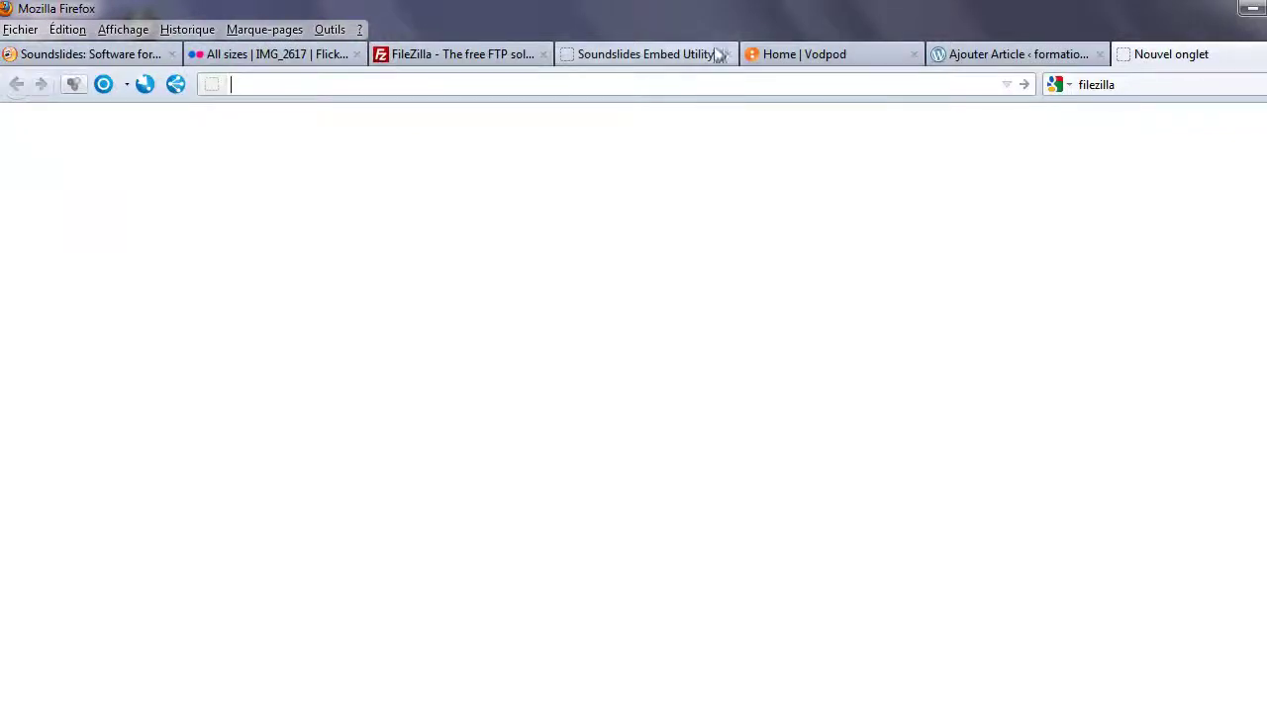
pyautogui.write('ht')
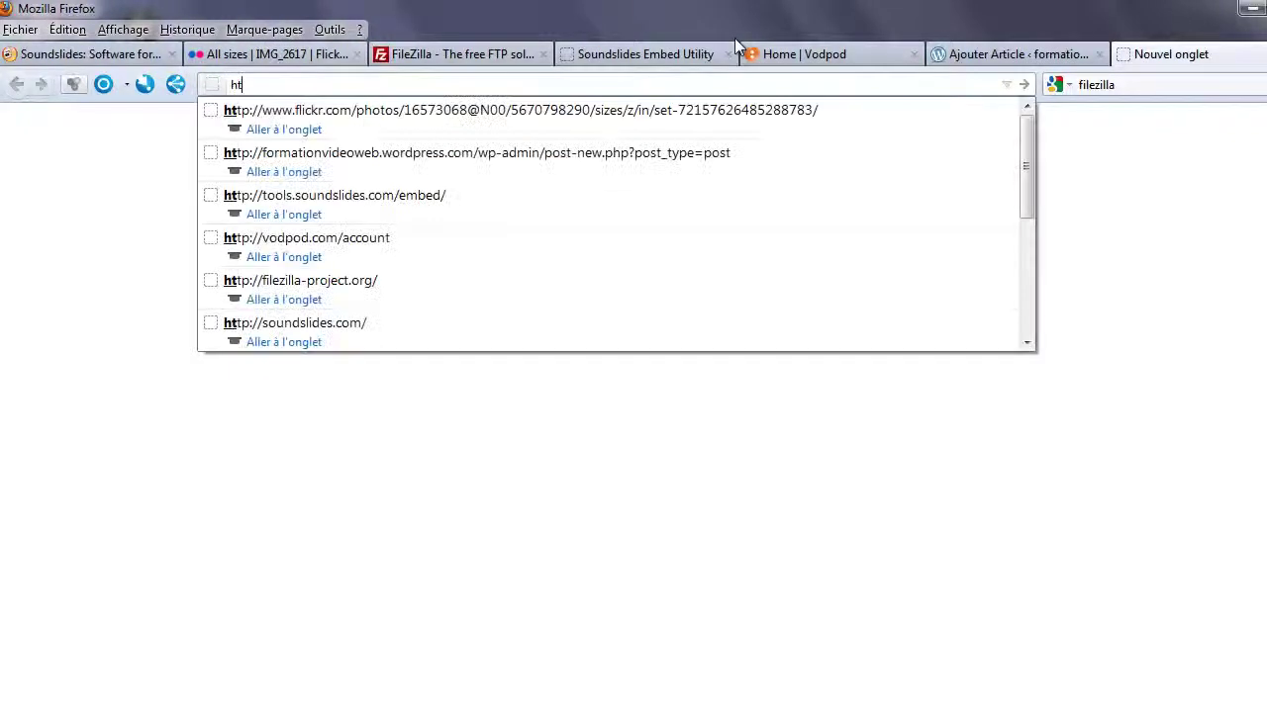
pyautogui.write('tp:/')
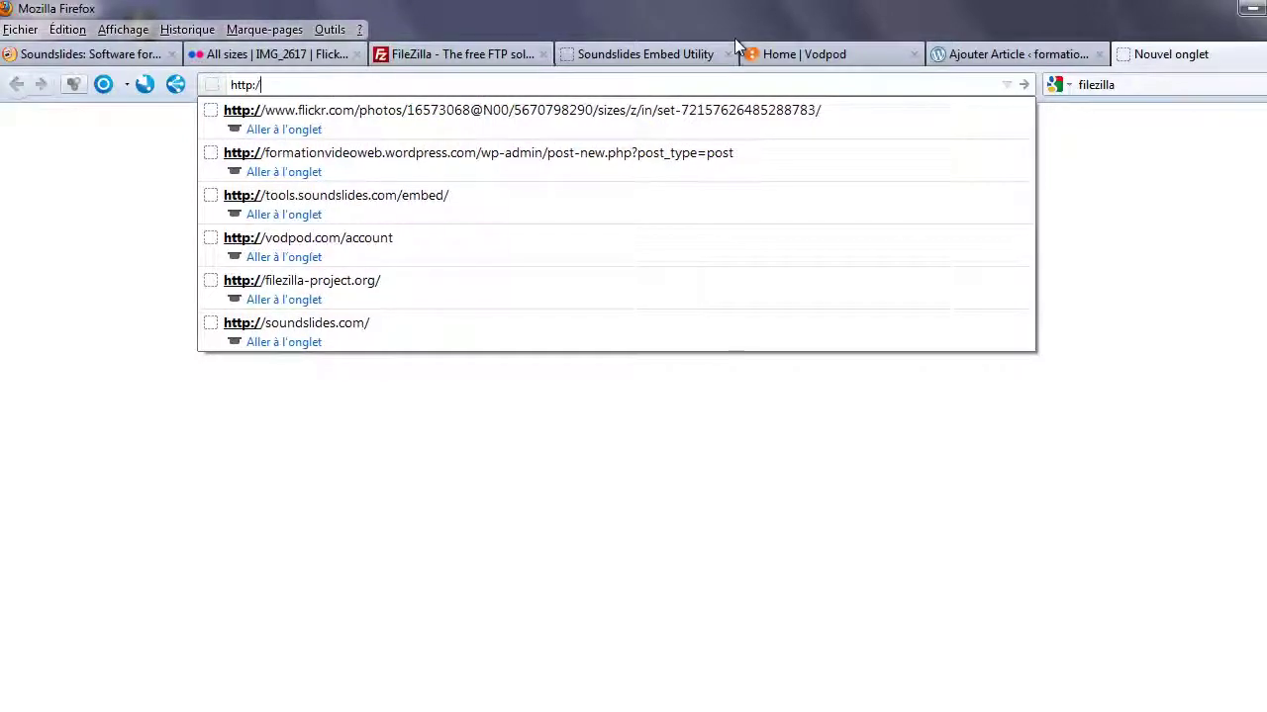
pyautogui.write('/')
pyautogui.write('www')
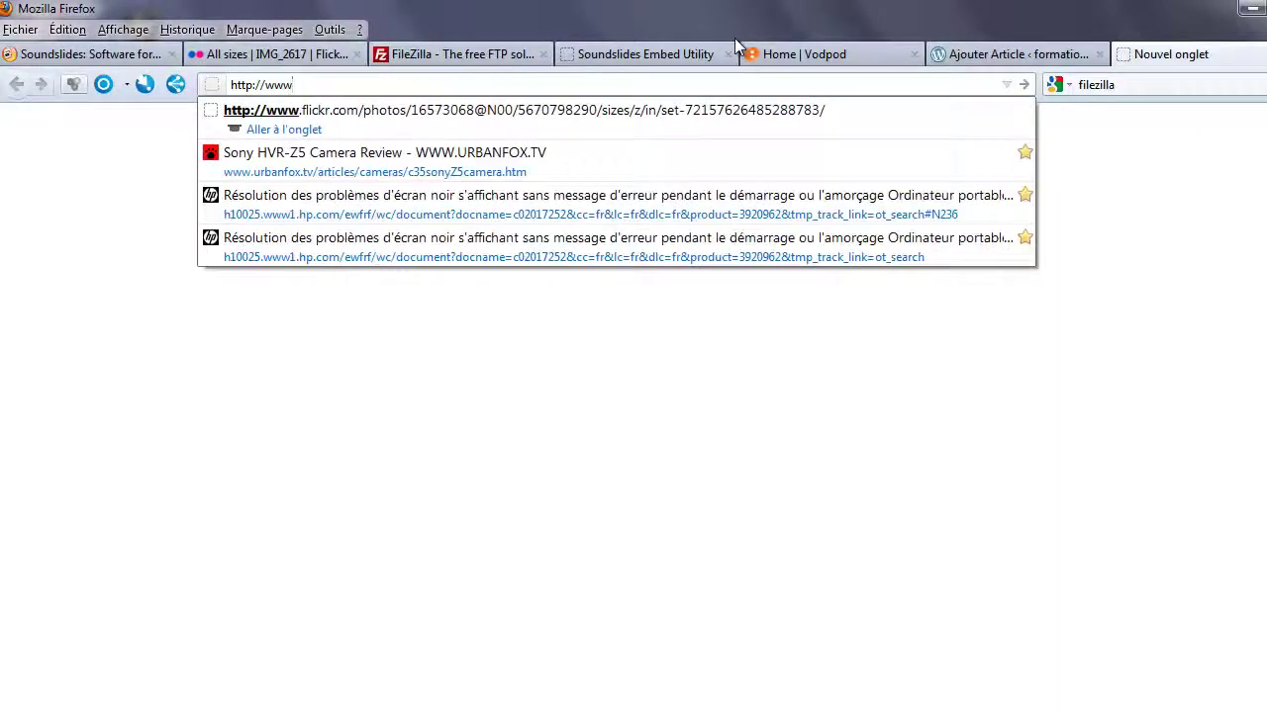
pyautogui.write('.paxk')
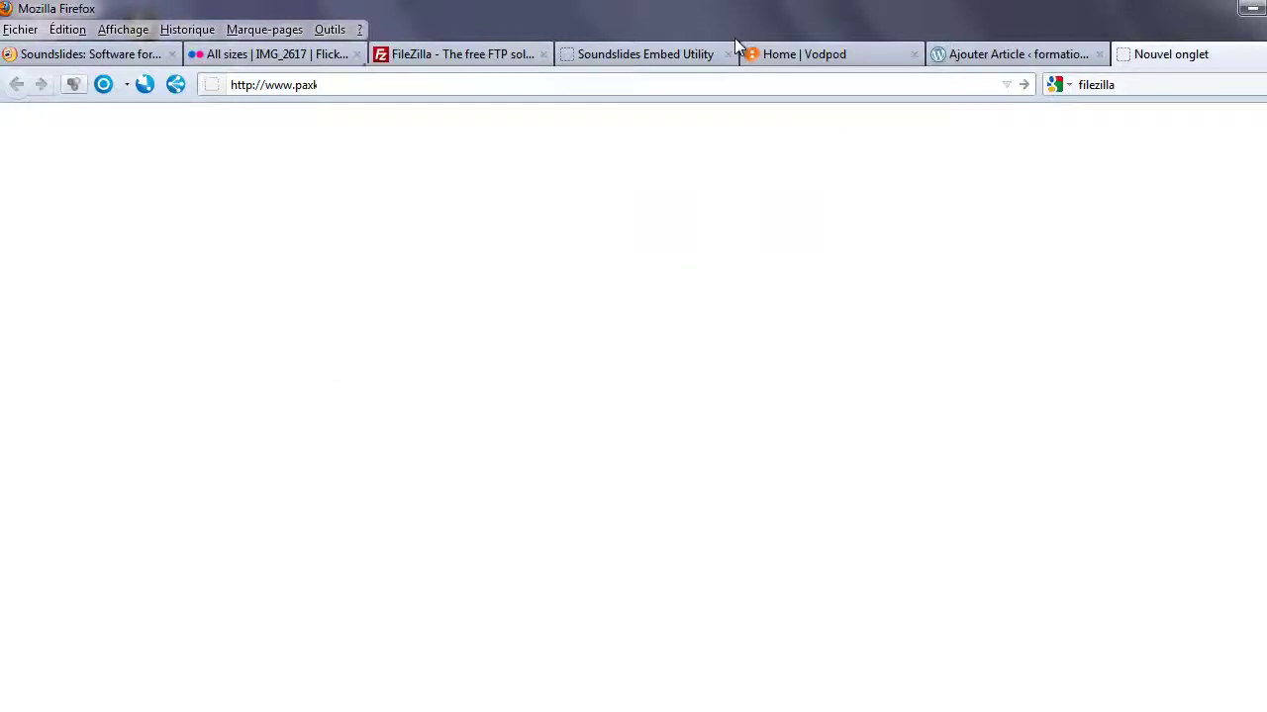
pyautogui.press('BackSpace')
pyautogui.press('BackSpace')
pyautogui.write('xk')
pyautogui.write('webtv.com/soundsl')
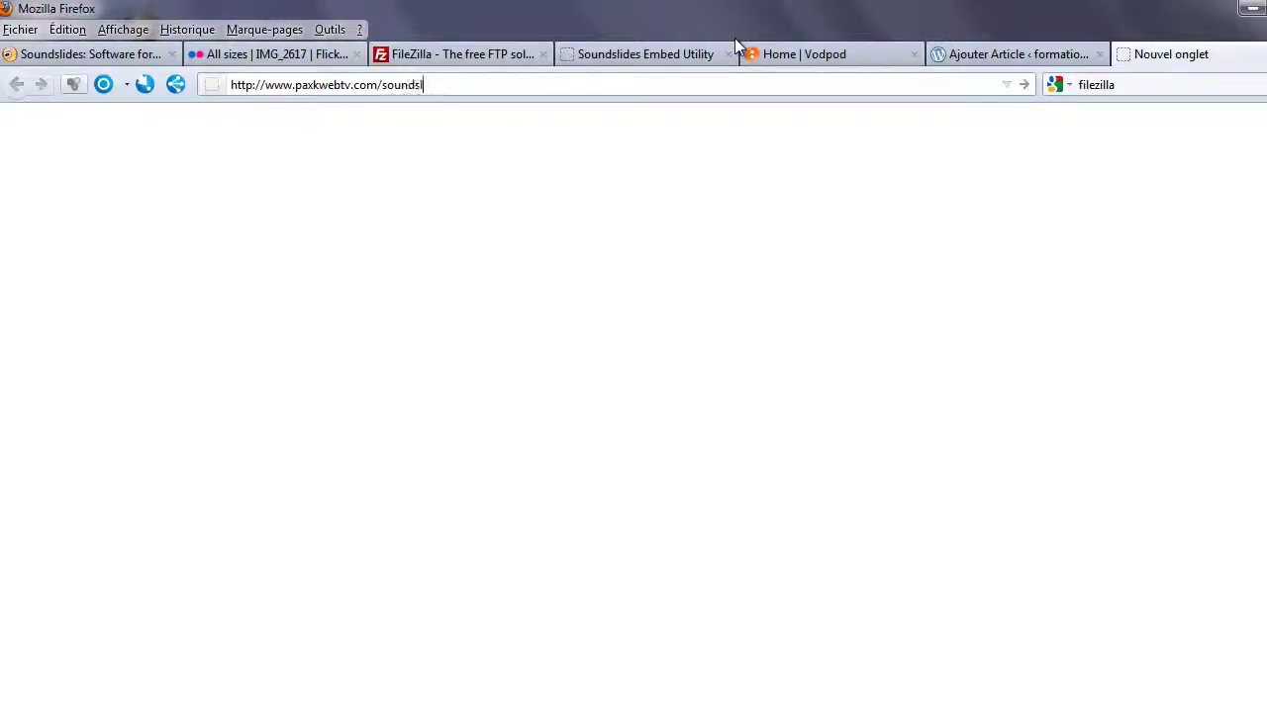
pyautogui.write('ides/publish_to')
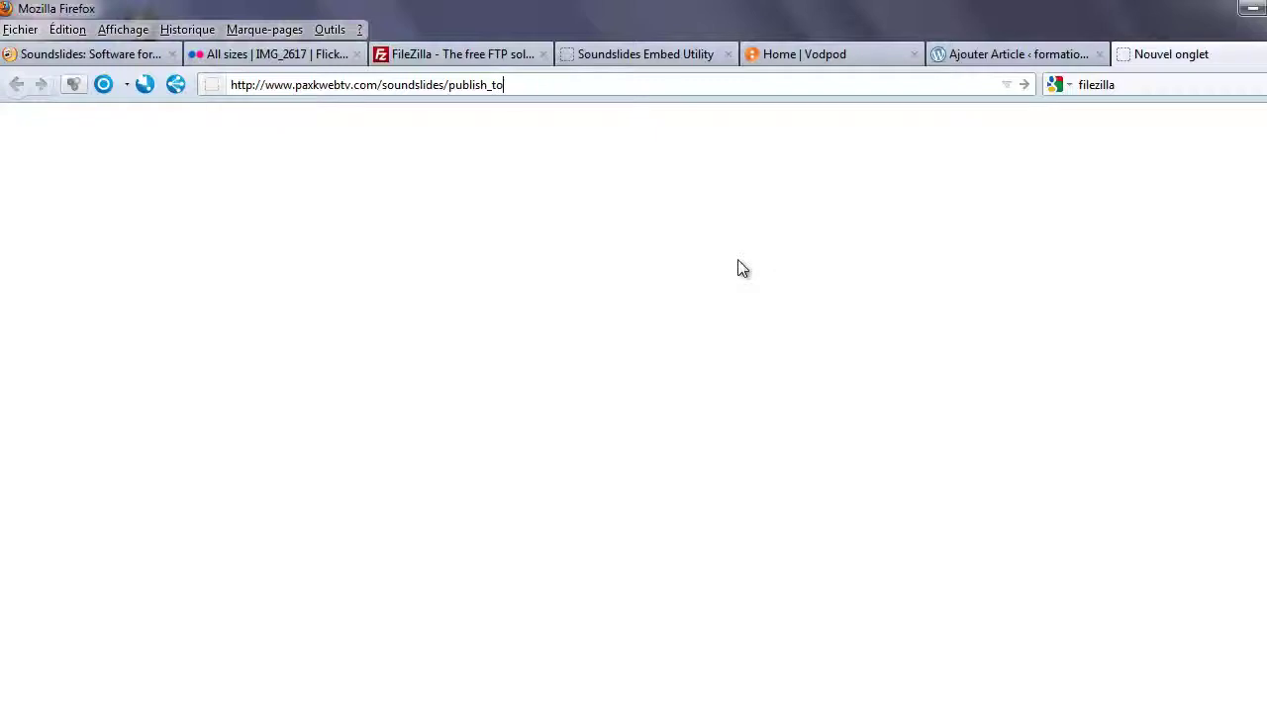
pyautogui.press('Return')
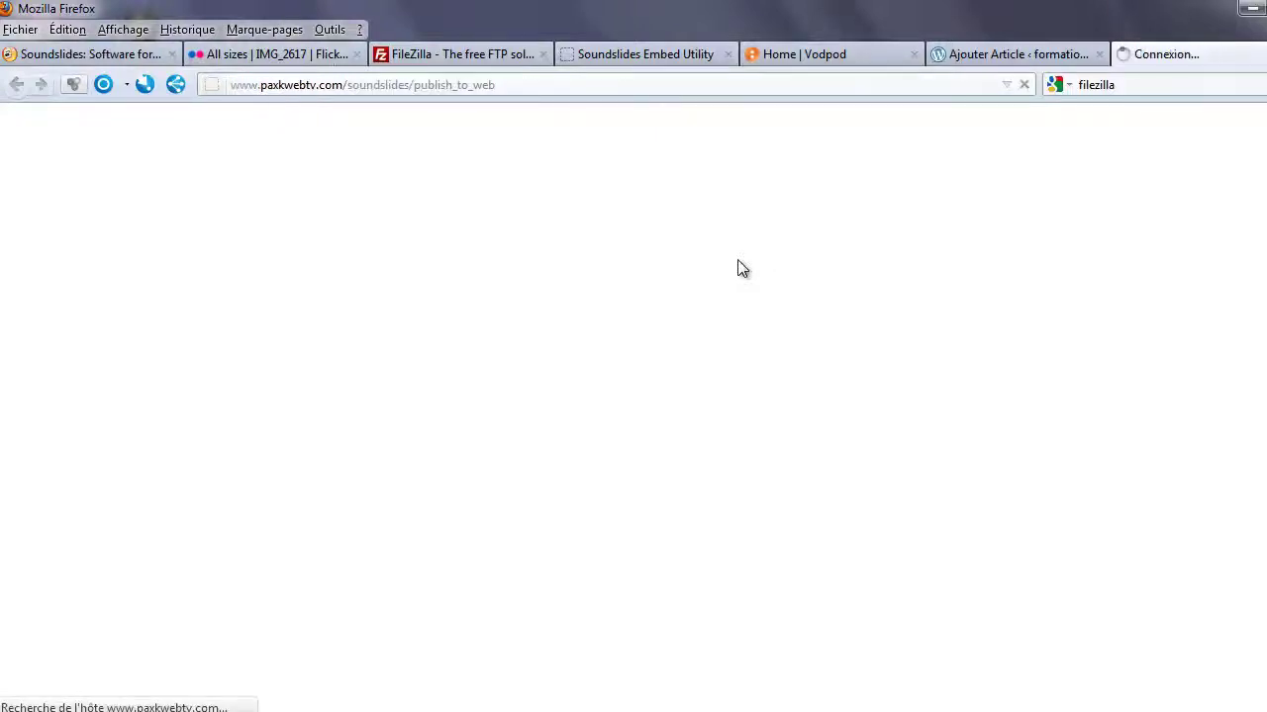
pyautogui.click(534, 85)
pyautogui.press('End')
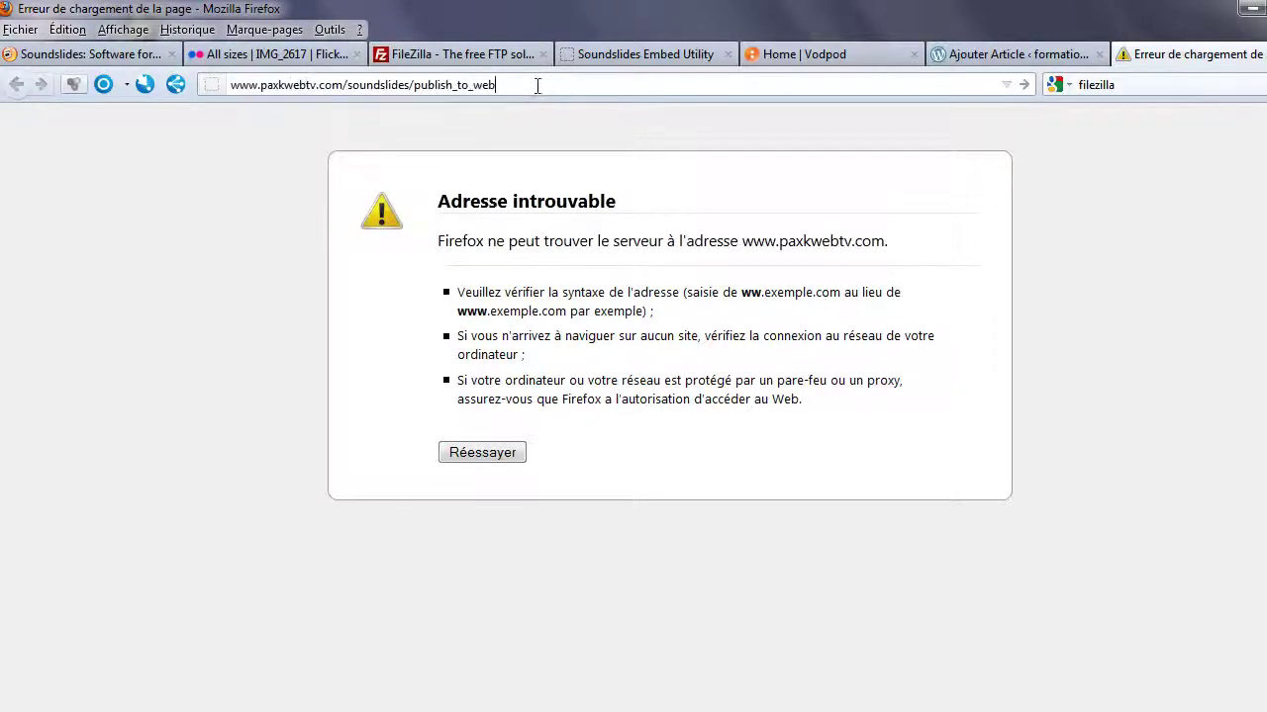
pyautogui.press('BackSpace')
pyautogui.press('BackSpace')
pyautogui.press('BackSpace')
pyautogui.press('BackSpace')
pyautogui.press('BackSpace')
pyautogui.press('BackSpace')
pyautogui.press('BackSpace')
pyautogui.press('BackSpace')
pyautogui.press('BackSpace')
pyautogui.press('BackSpace')
pyautogui.press('BackSpace')
pyautogui.press('BackSpace')
pyautogui.press('BackSpace')
pyautogui.press('BackSpace')
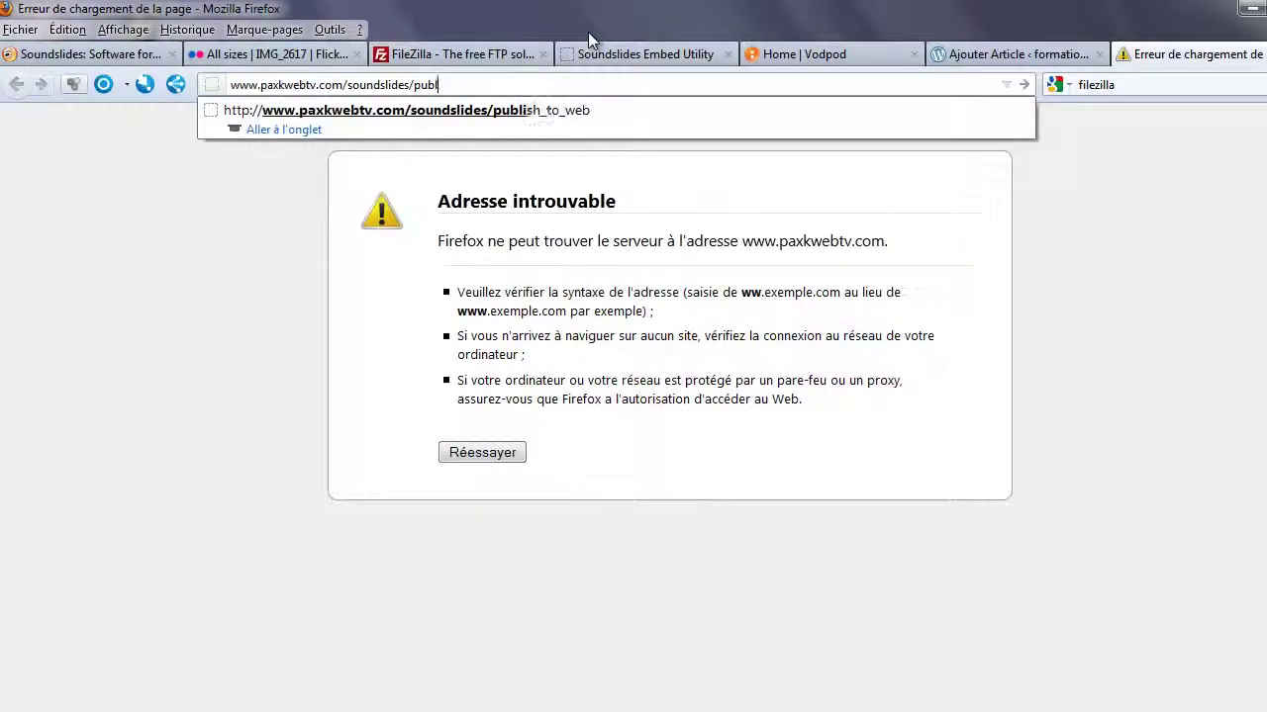
pyautogui.write('7')
pyautogui.press('BackSpace')
pyautogui.press('Escape')
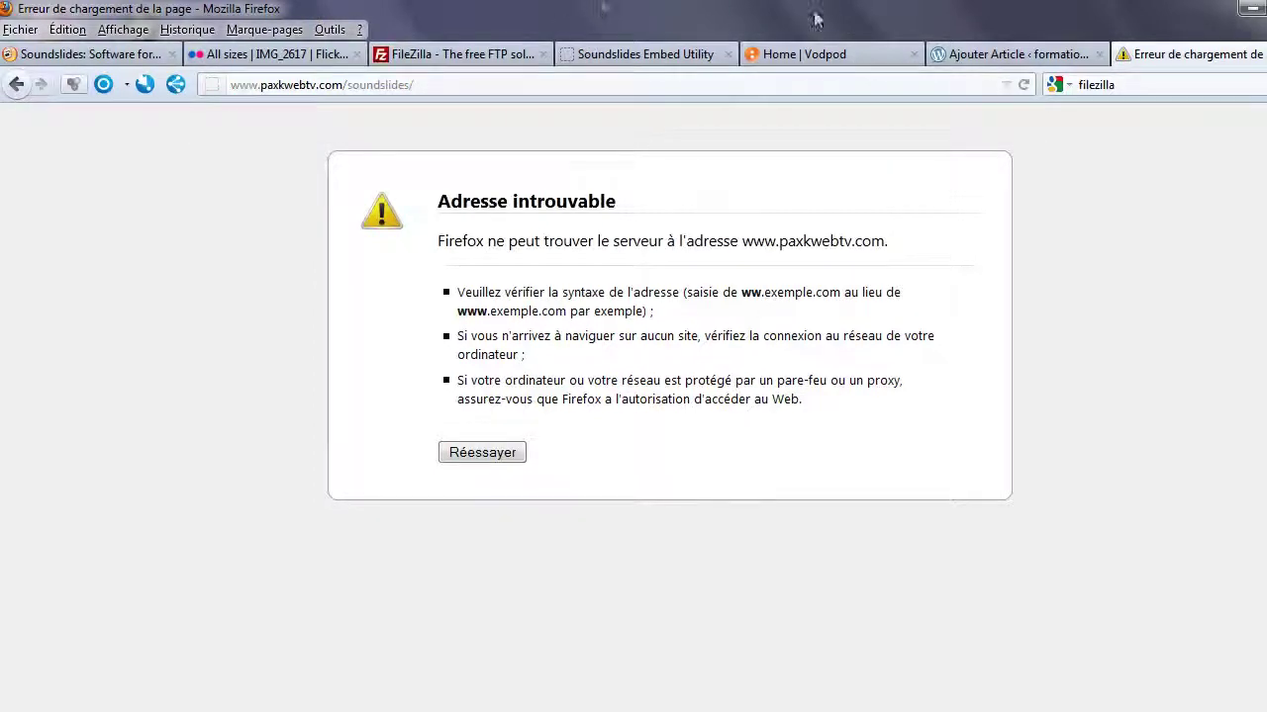
# Step: Return to FileZilla and check the path and index.html file name in the remote publish_to_web folder
pyautogui.click(447, 88)
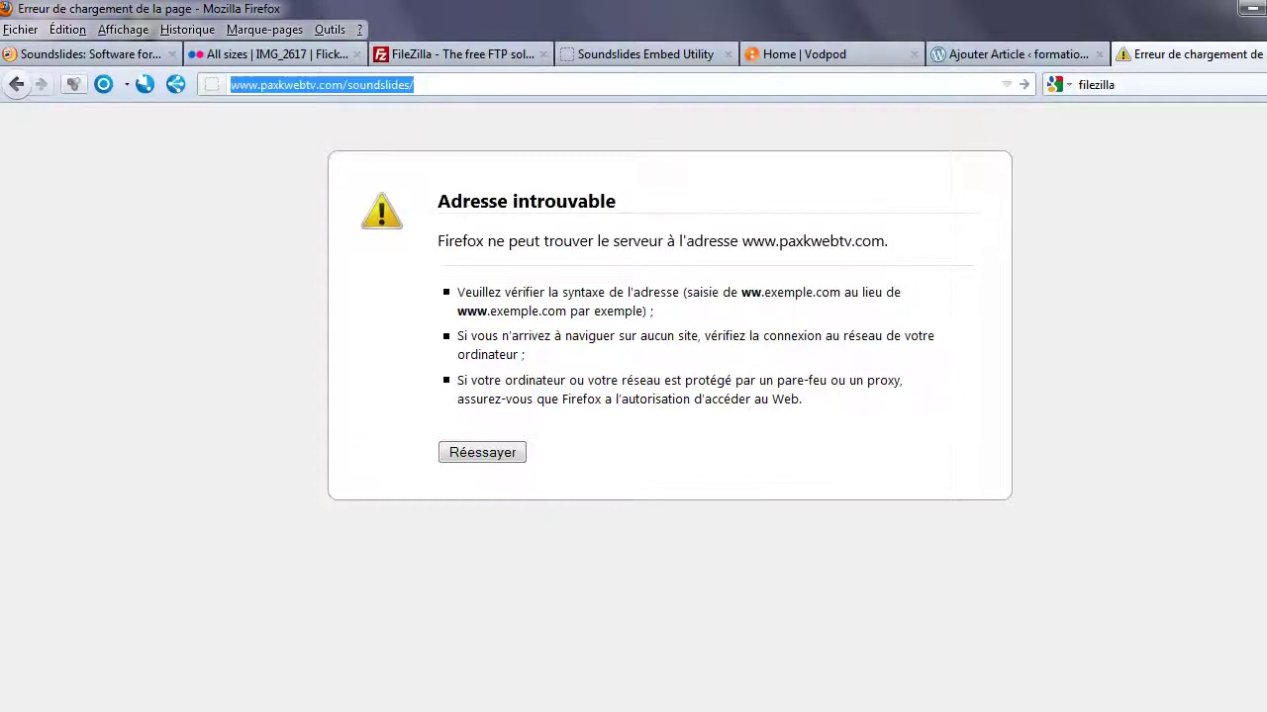
pyautogui.click(331, 643)
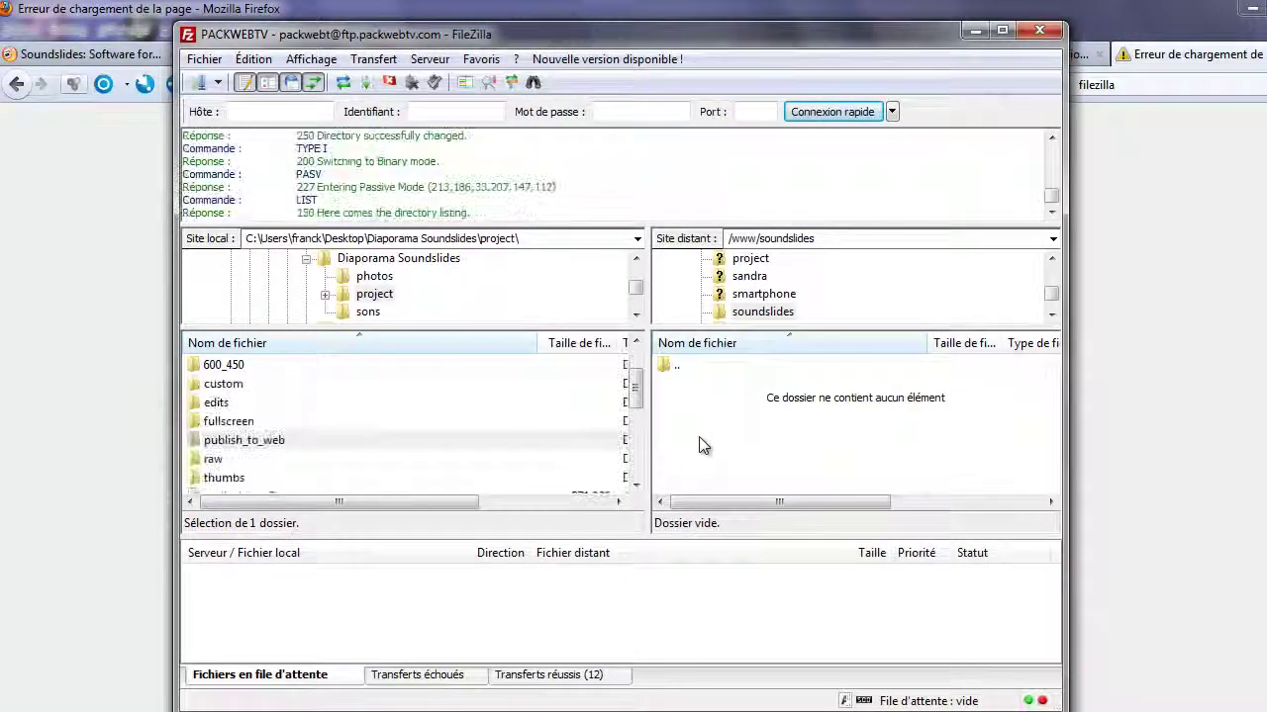
pyautogui.doubleClick(710, 383)
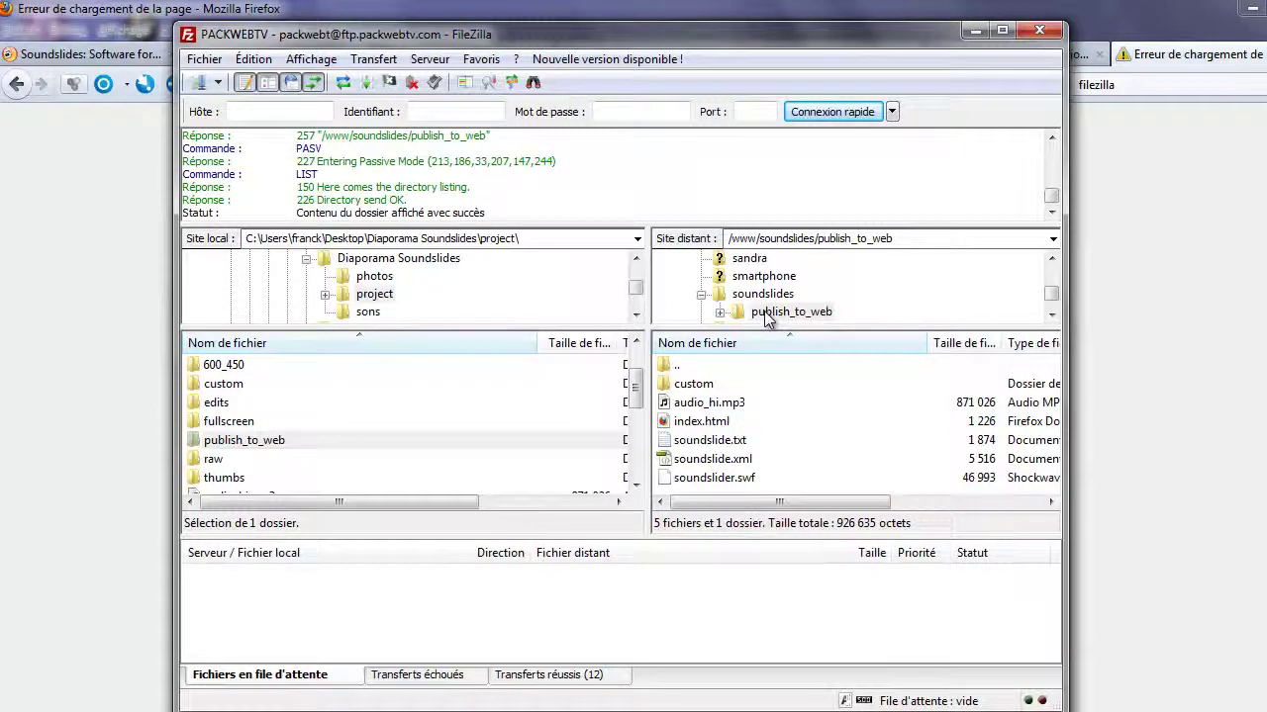
pyautogui.click(712, 429)
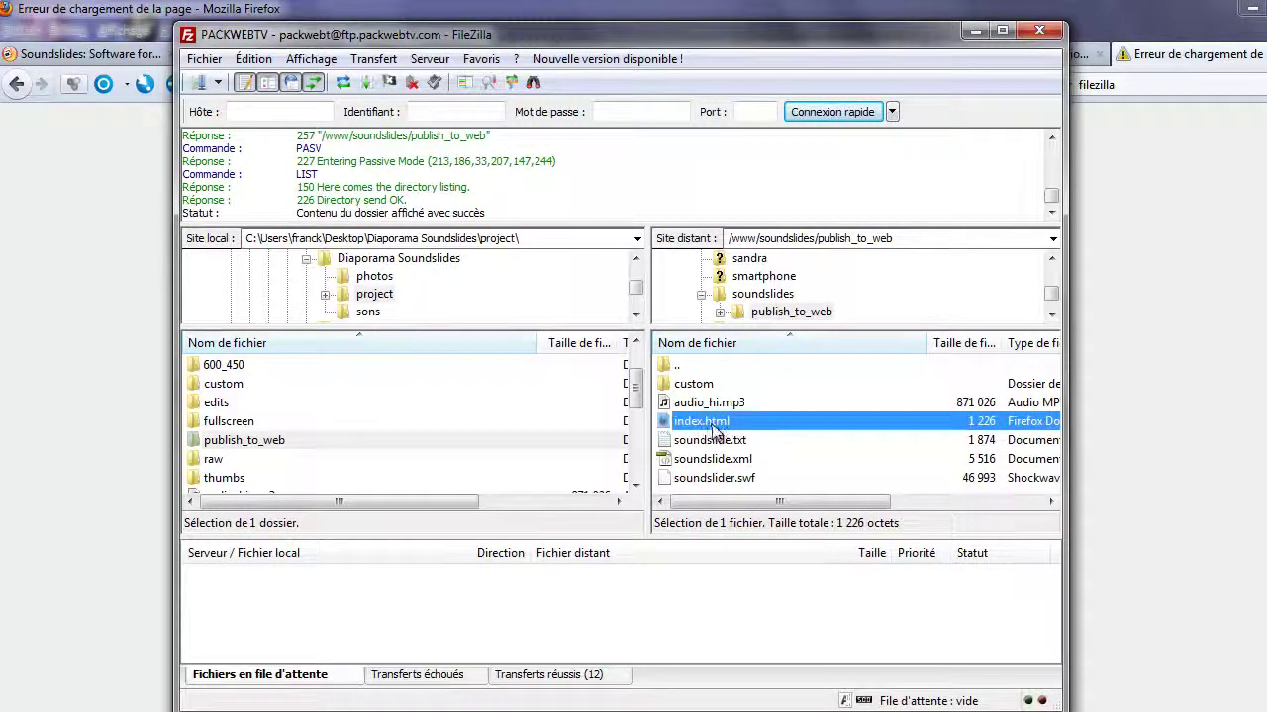
pyautogui.click(714, 427)
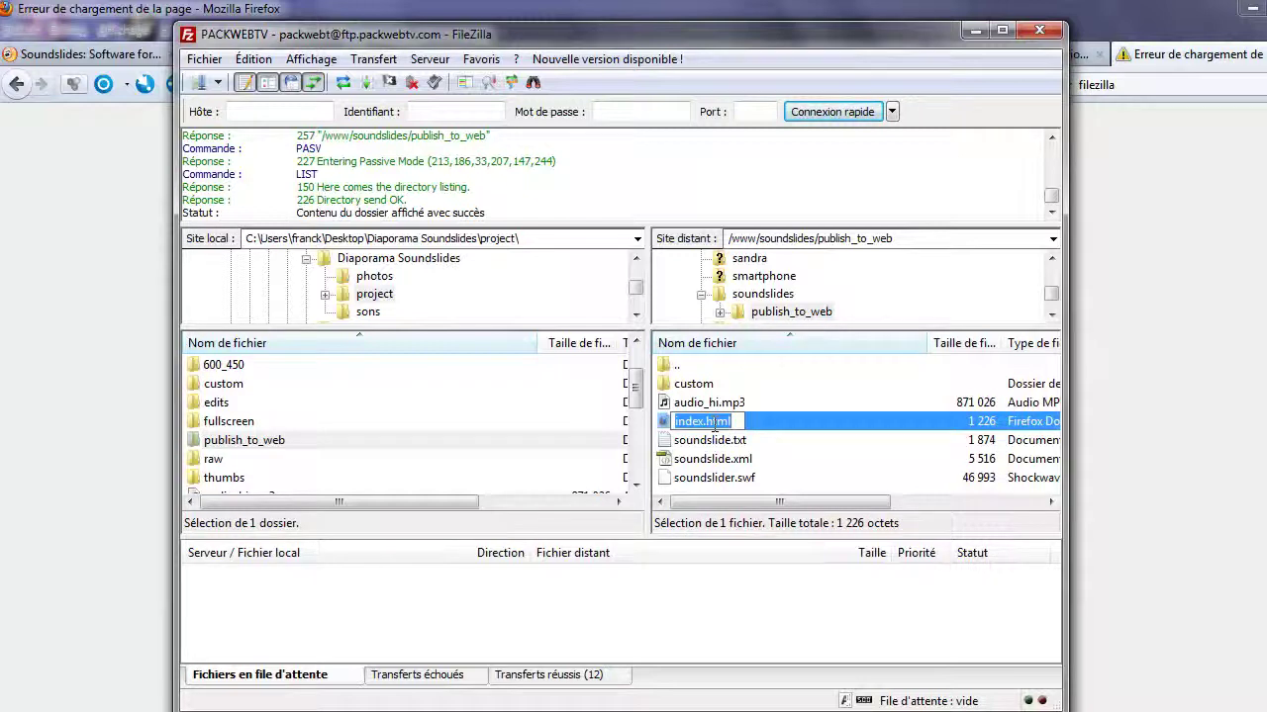
pyautogui.click(1098, 192)
pyautogui.click(433, 85)
pyautogui.click(433, 85)
pyautogui.write('/p')
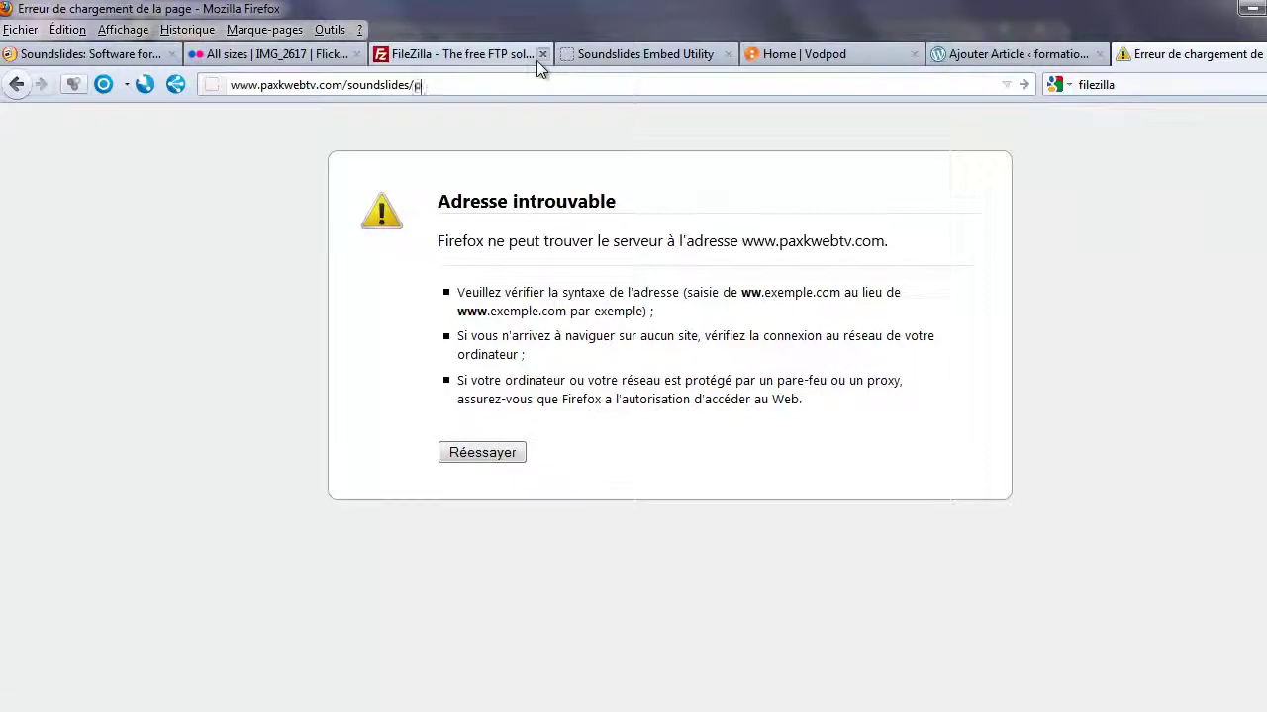
pyautogui.write('ublish_to_we')
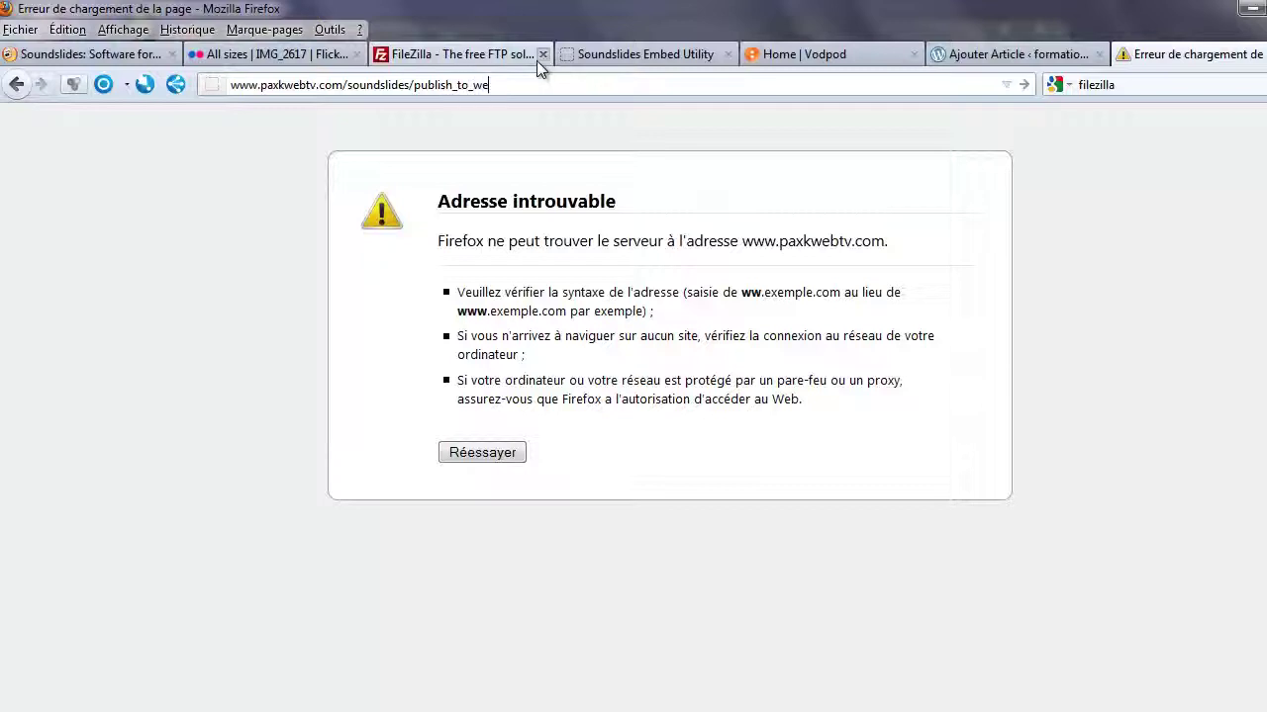
pyautogui.write('b/index.html')
pyautogui.press('Return')
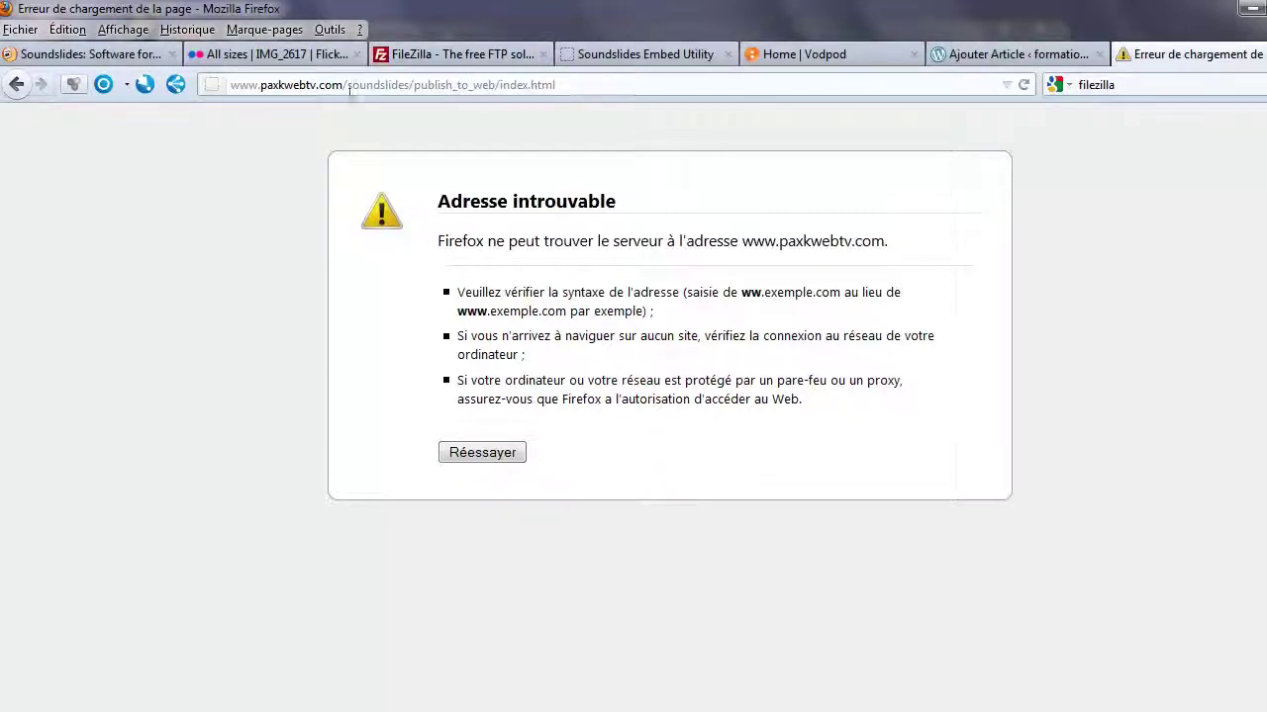
pyautogui.click(286, 89)
pyautogui.click(275, 87)
pyautogui.write('c')
pyautogui.press('Delete')
pyautogui.press('Return')
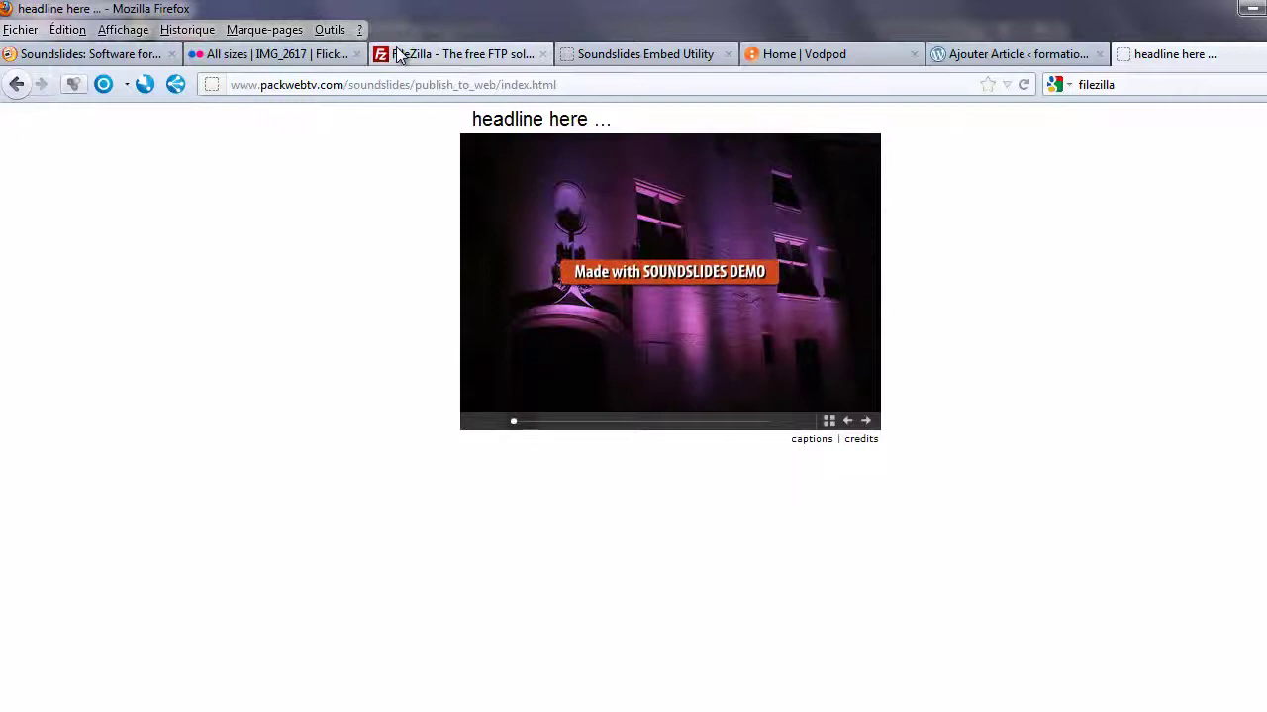
# Step: Copy the slideshow page's full address and switch to the Soundslides Embed Utility page
pyautogui.click(606, 87)
pyautogui.moveTo(606, 87); pyautogui.dragTo(113, 85)
pyautogui.hotkey('ctrl', 'c')
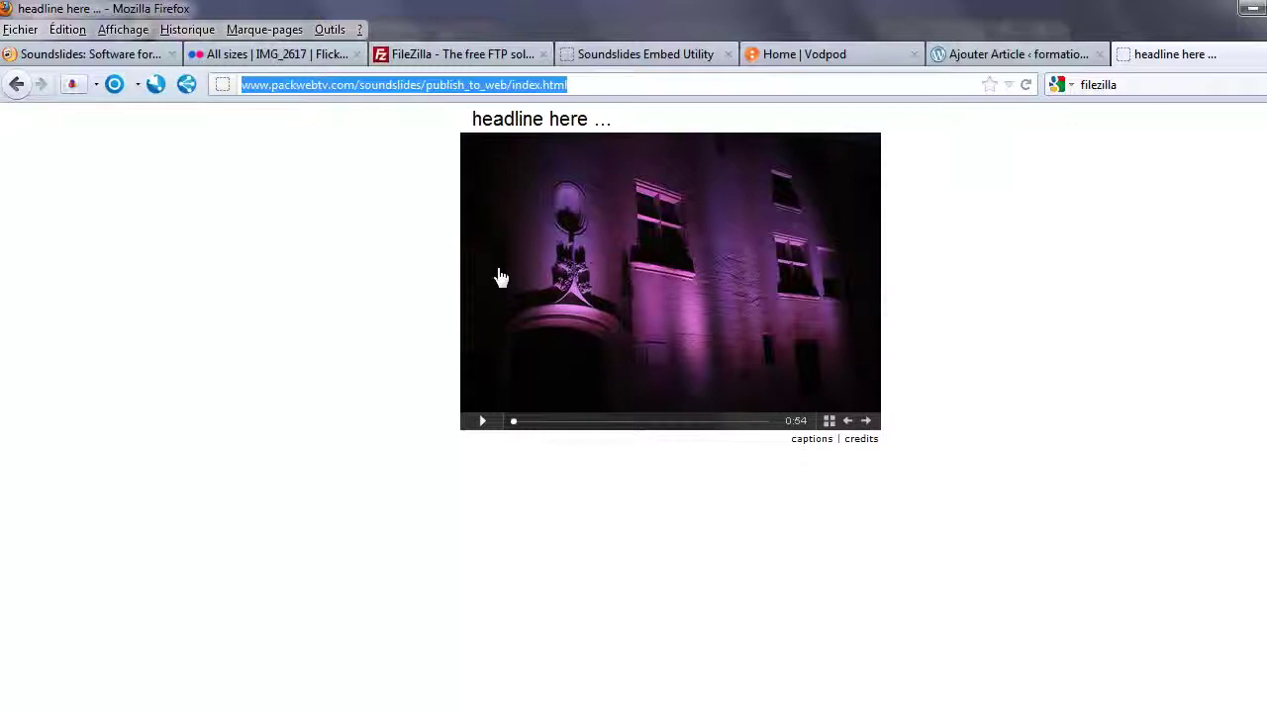
pyautogui.click(648, 55)
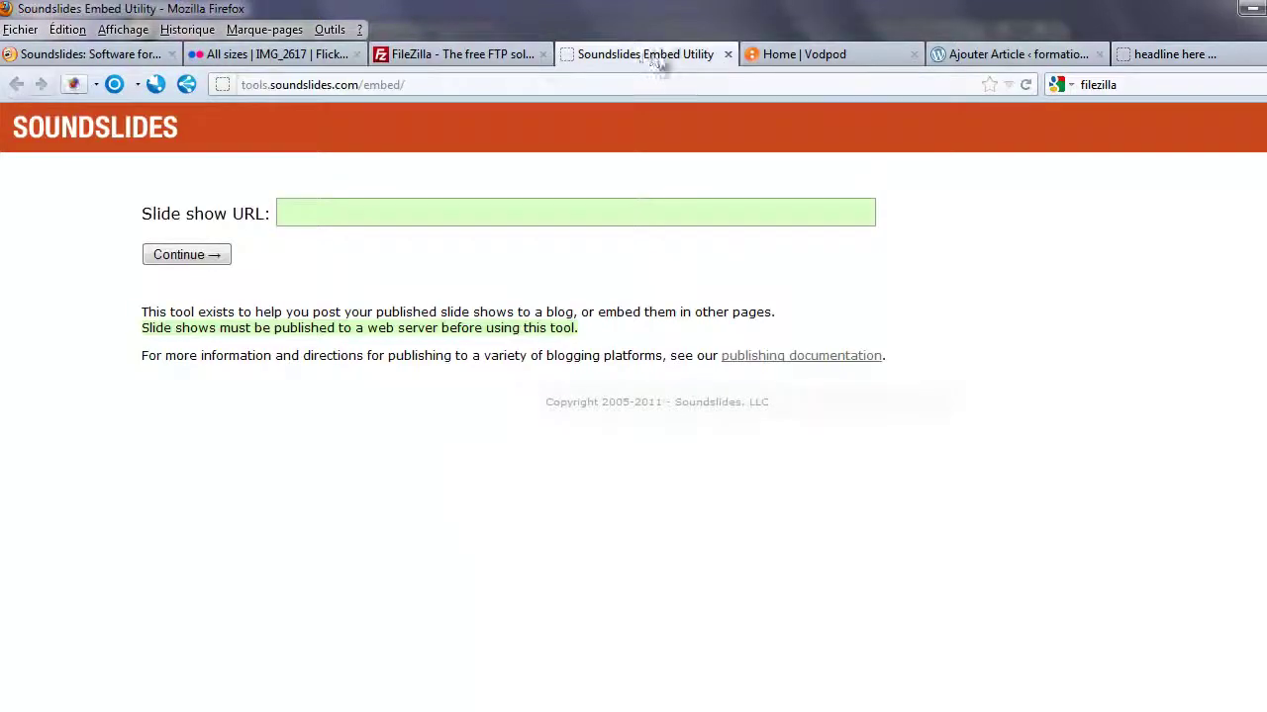
pyautogui.moveTo(406, 85); pyautogui.dragTo(241, 85)
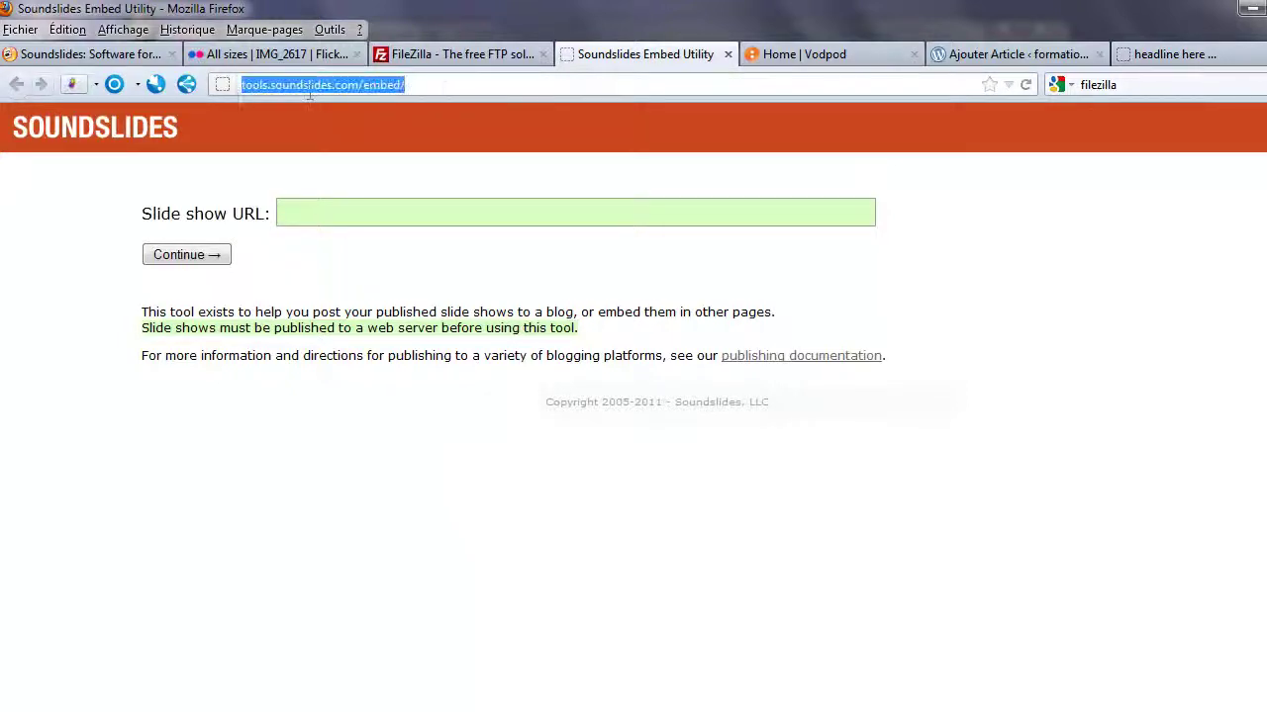
pyautogui.click(435, 85)
pyautogui.click(314, 222)
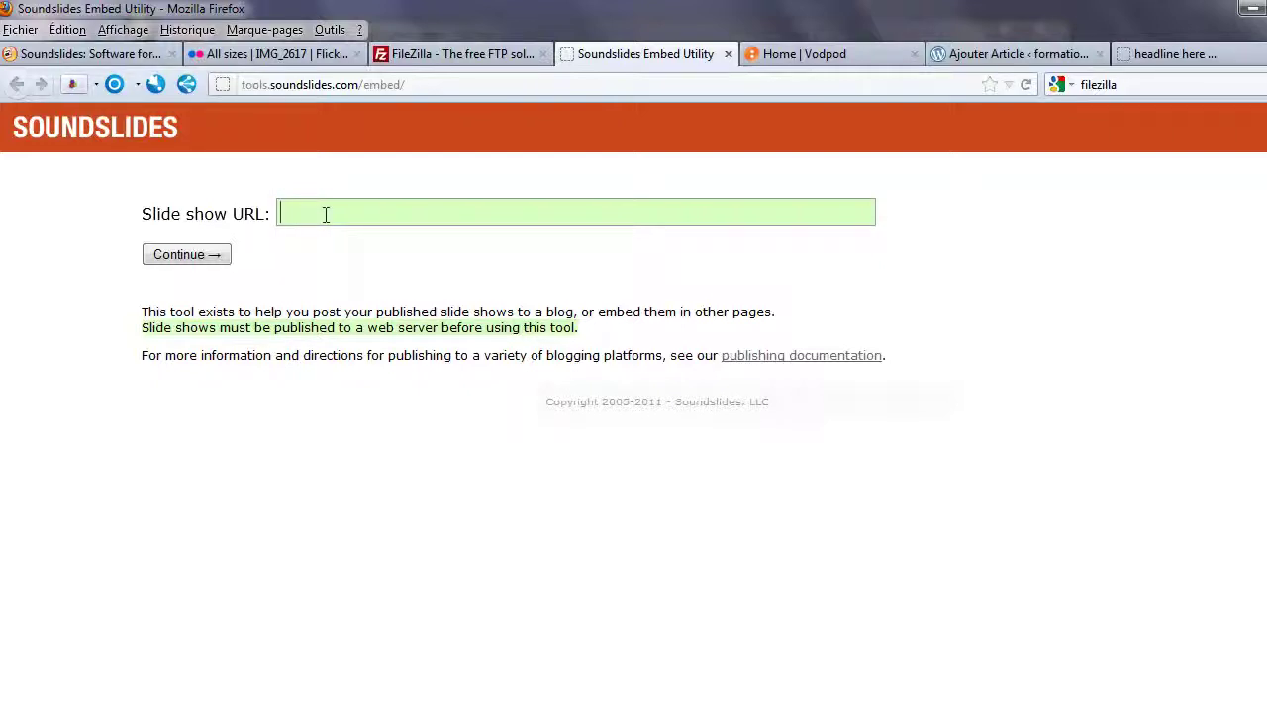
pyautogui.hotkey('ctrl', 'v')
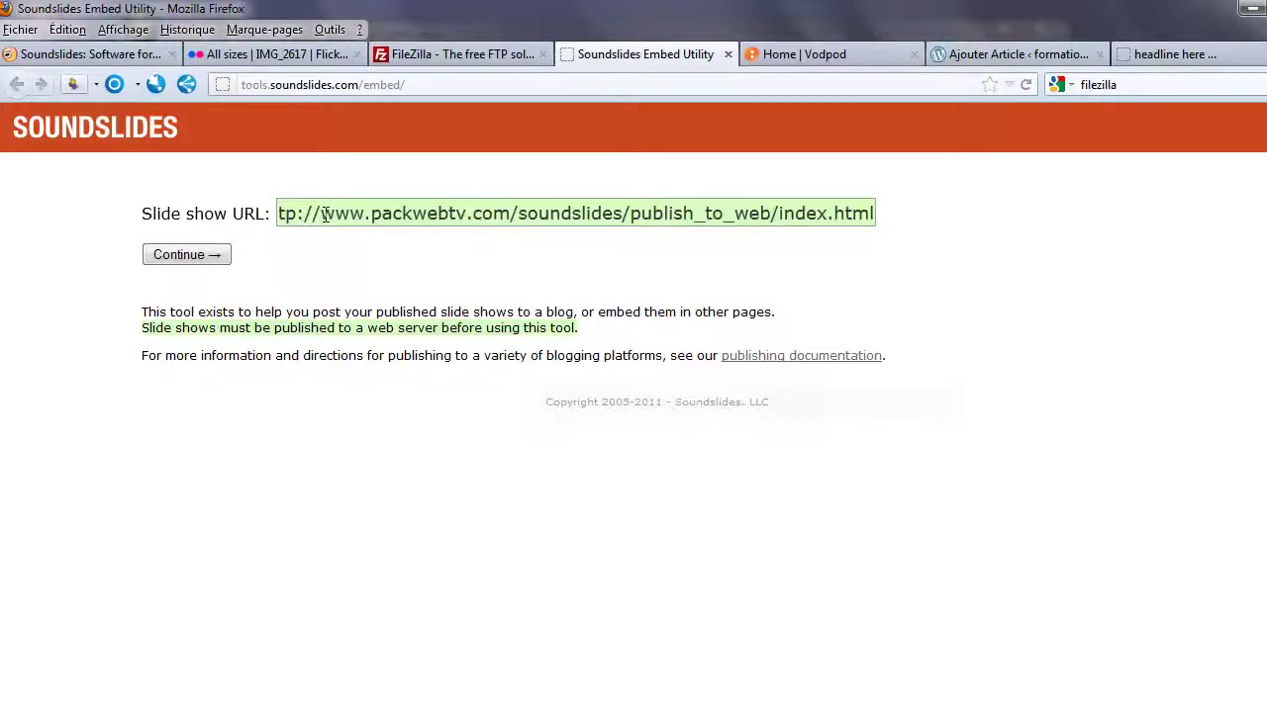
pyautogui.click(198, 256)
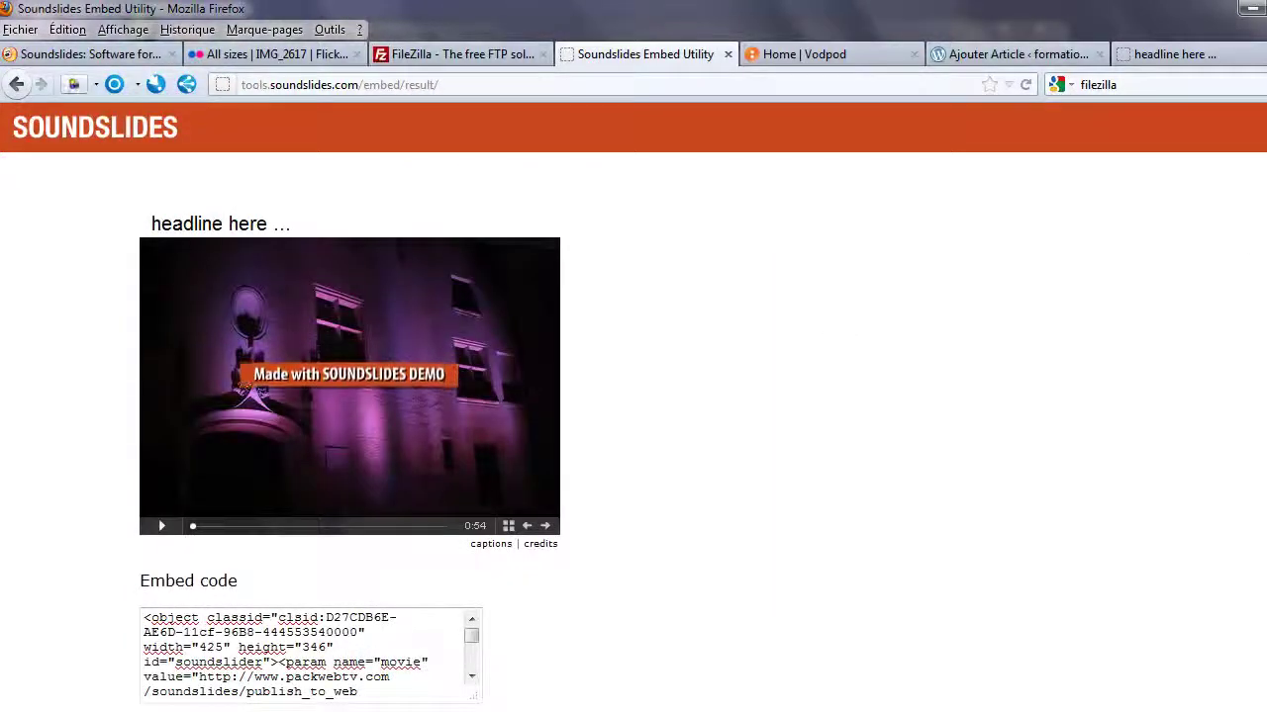
# Step: Copy the complete generated embed code and switch to the Vodpod account page
pyautogui.scroll(-2, 1256, 235)
pyautogui.scroll(-3, 380, 526)
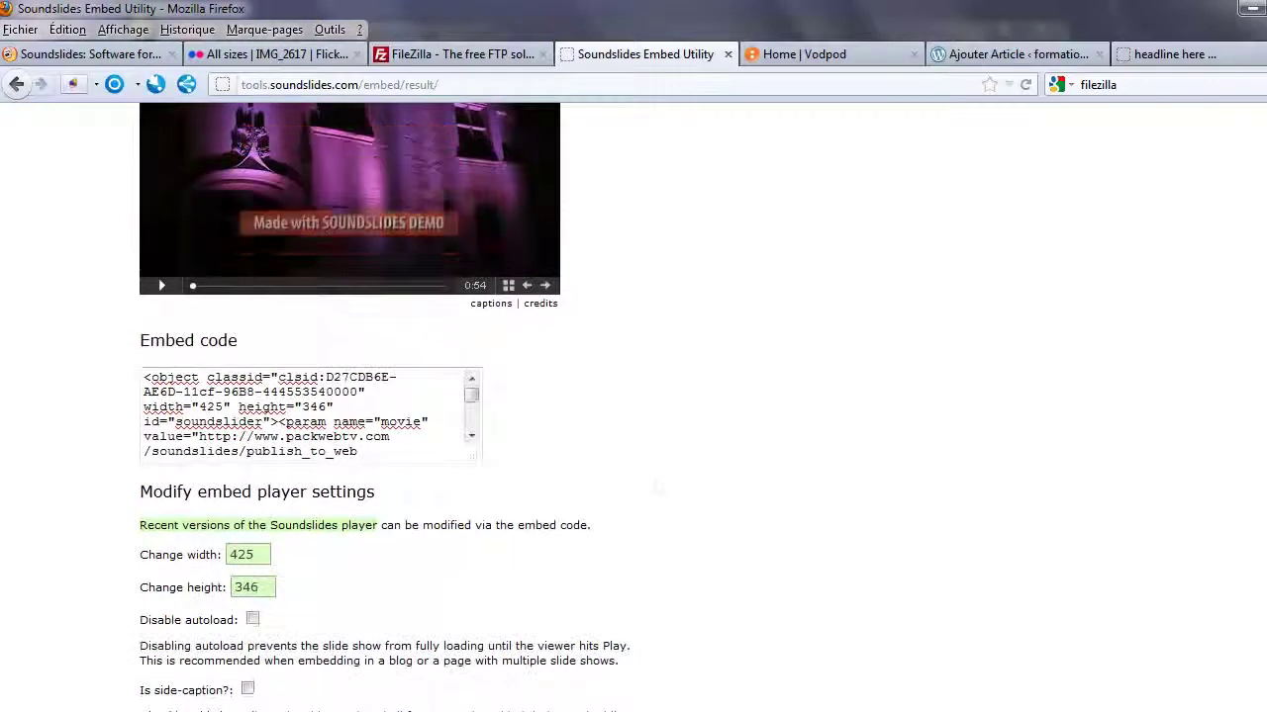
pyautogui.click(352, 453)
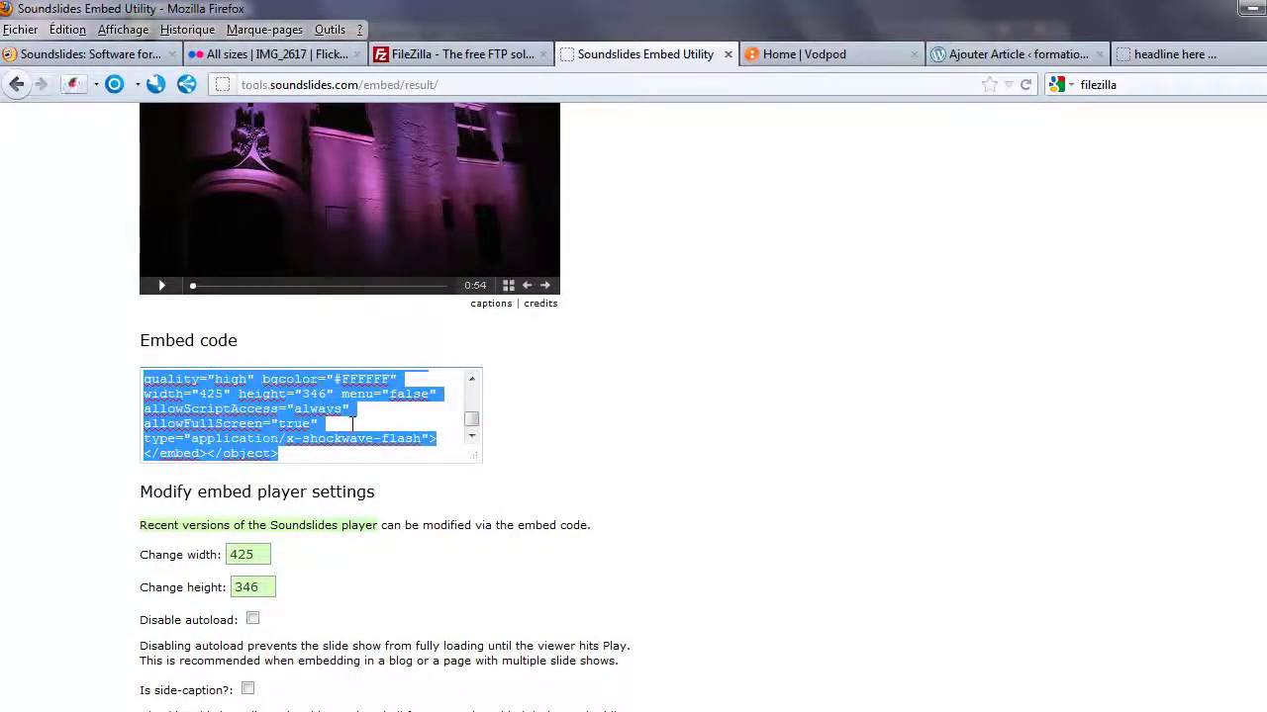
pyautogui.click(825, 51)
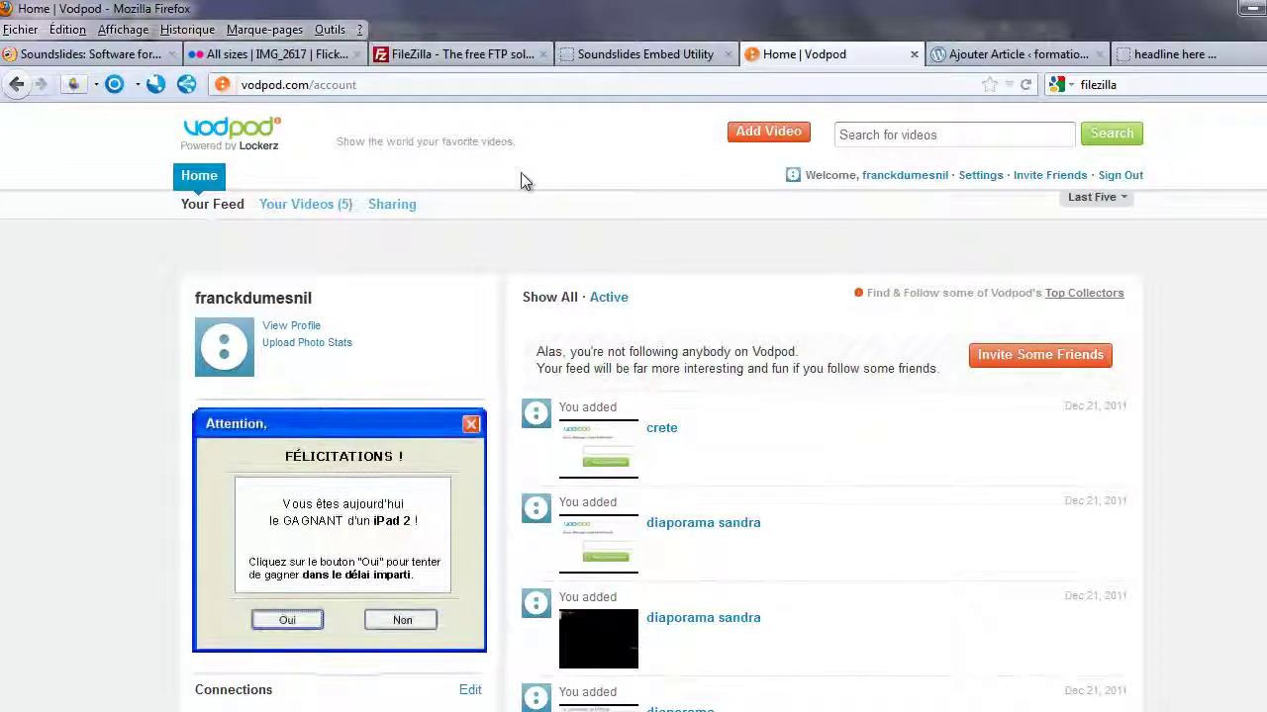
pyautogui.click(758, 138)
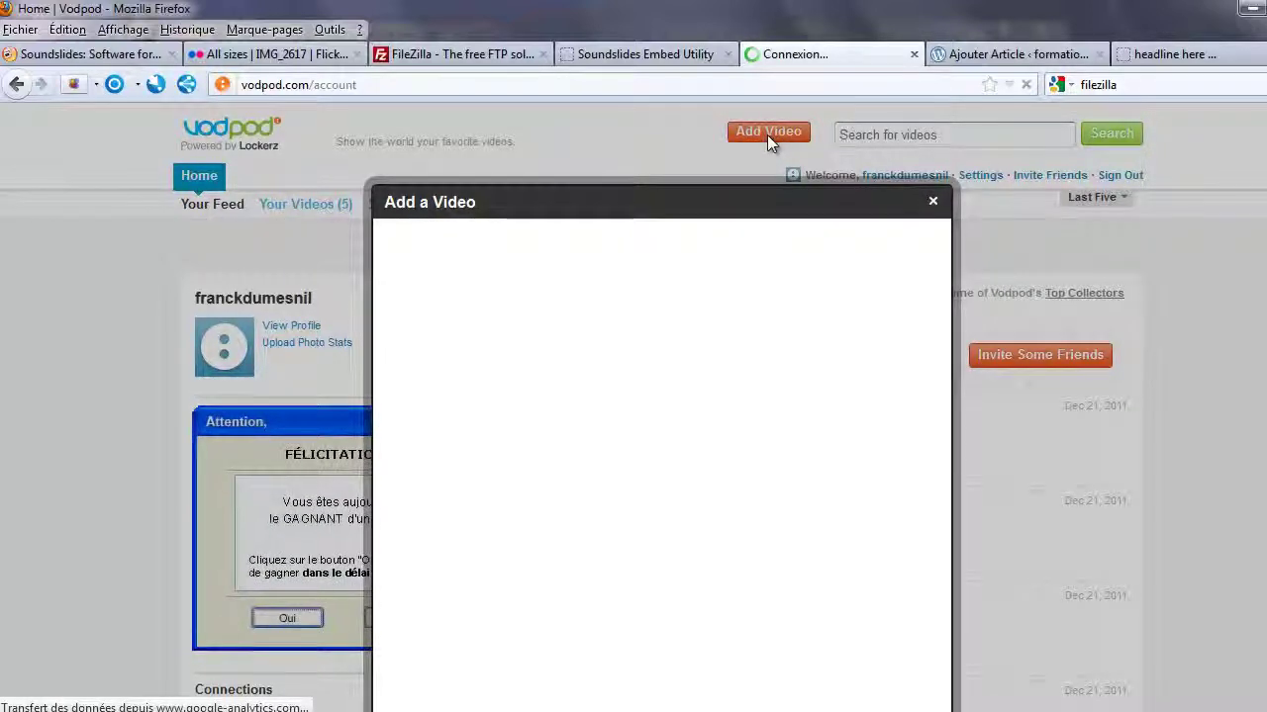
pyautogui.click(667, 53)
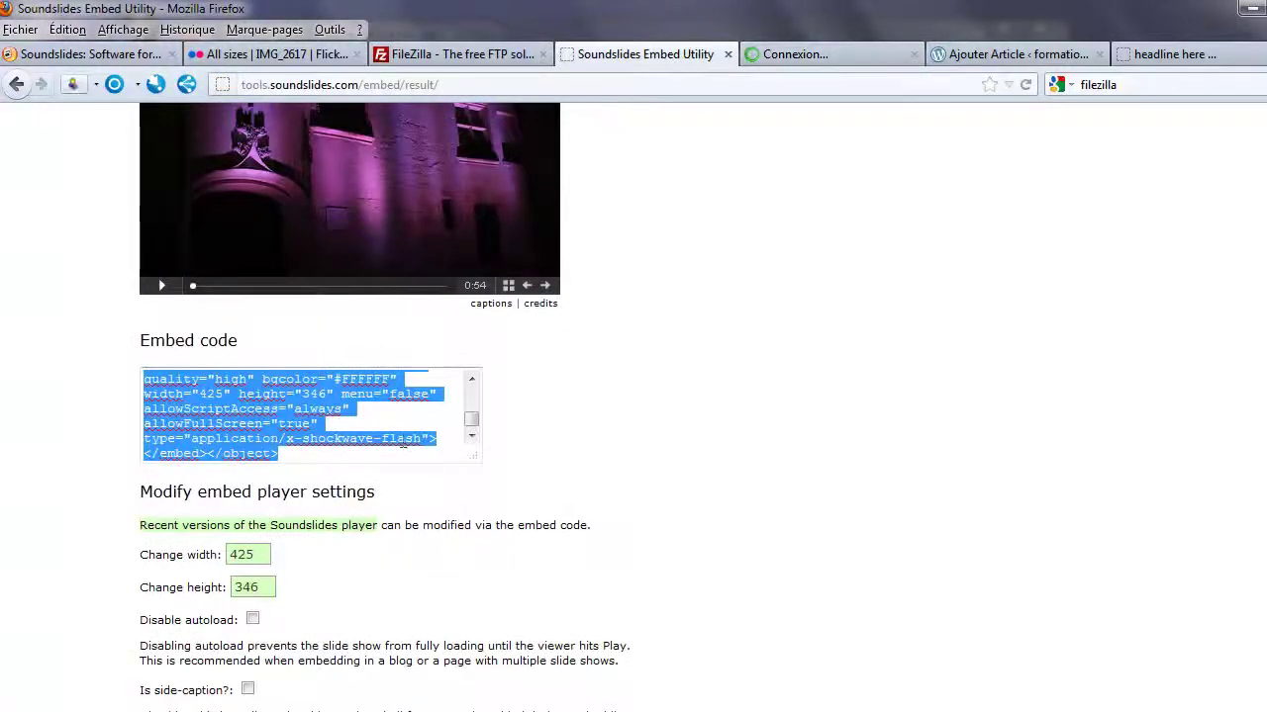
pyautogui.click(803, 57)
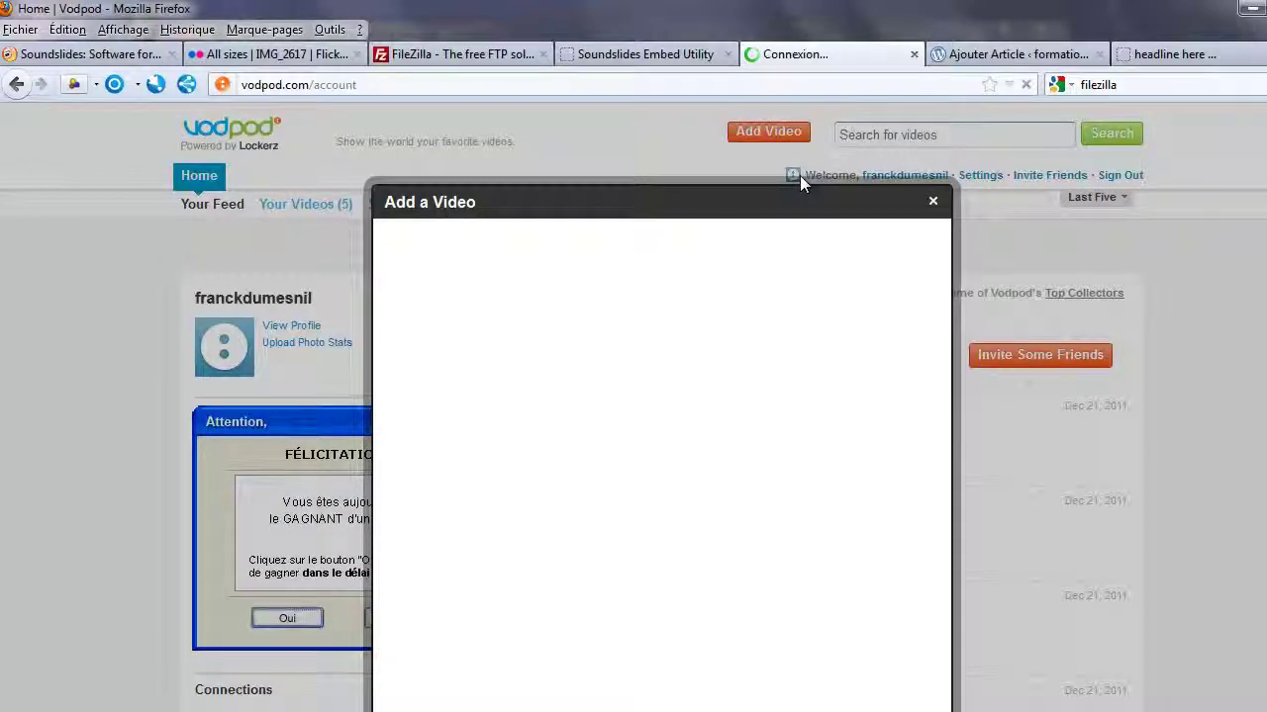
pyautogui.click(1177, 54)
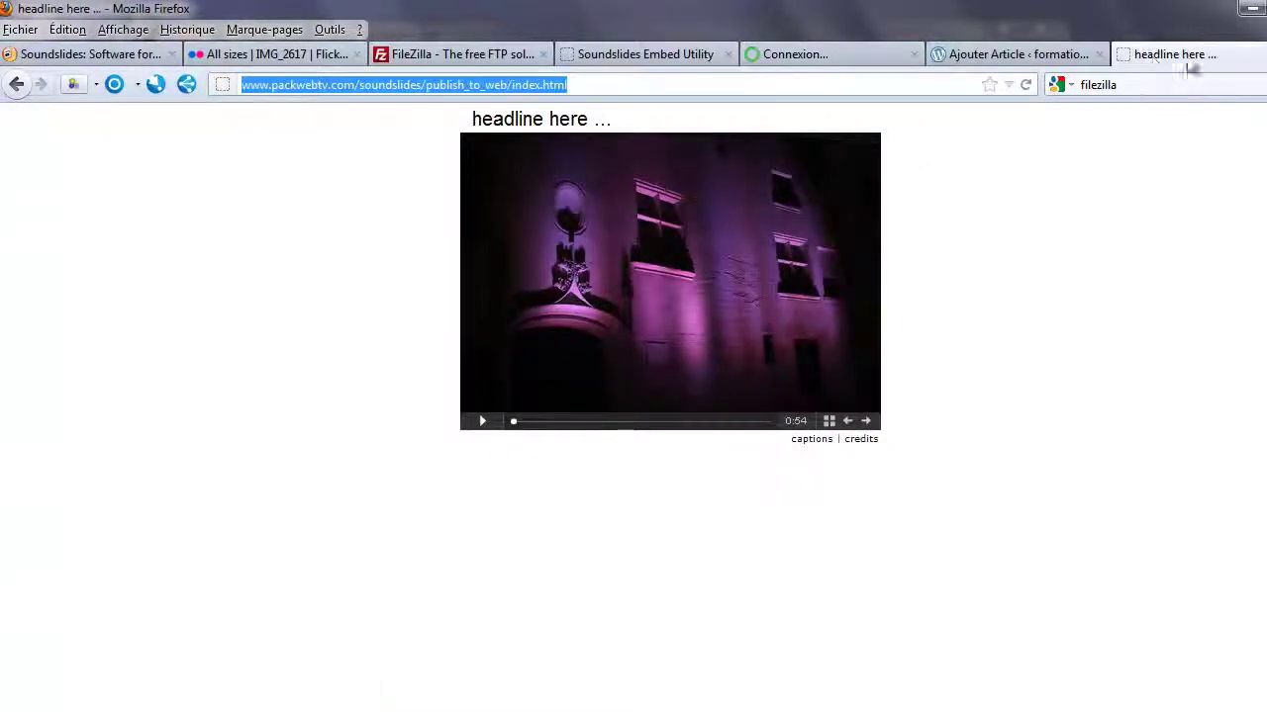
pyautogui.click(833, 55)
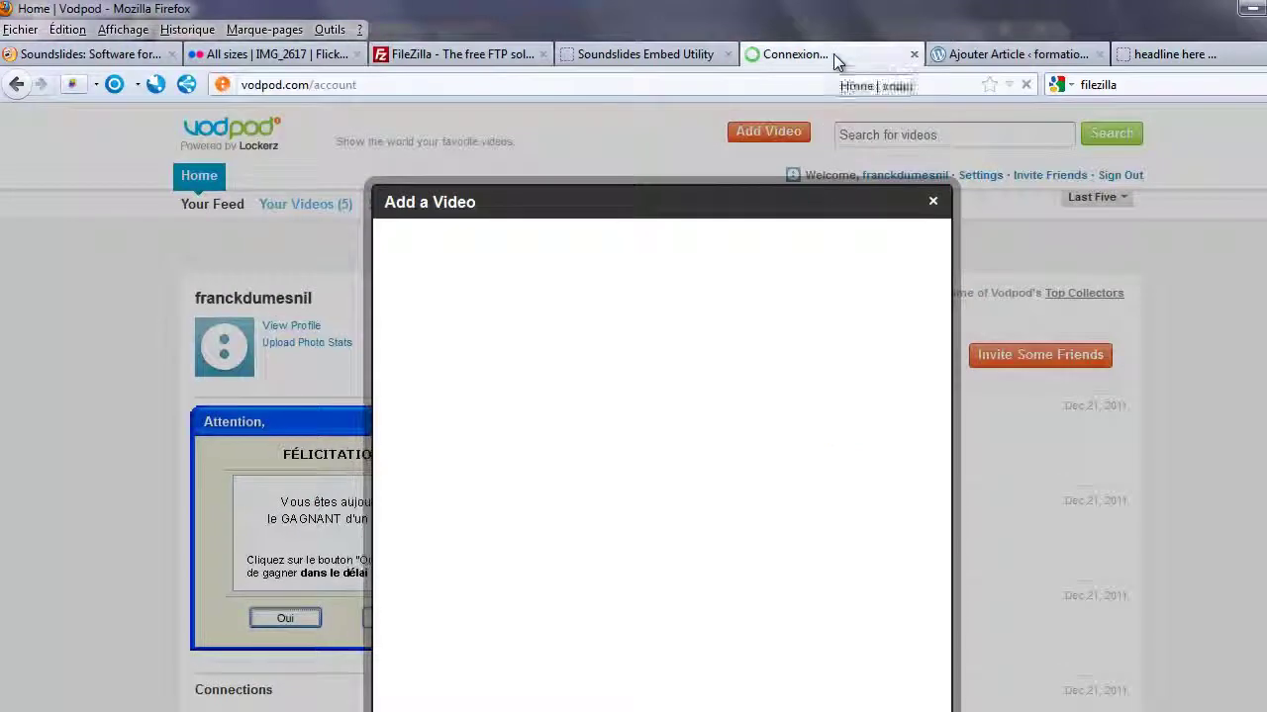
pyautogui.scroll(-5, 789, 339)
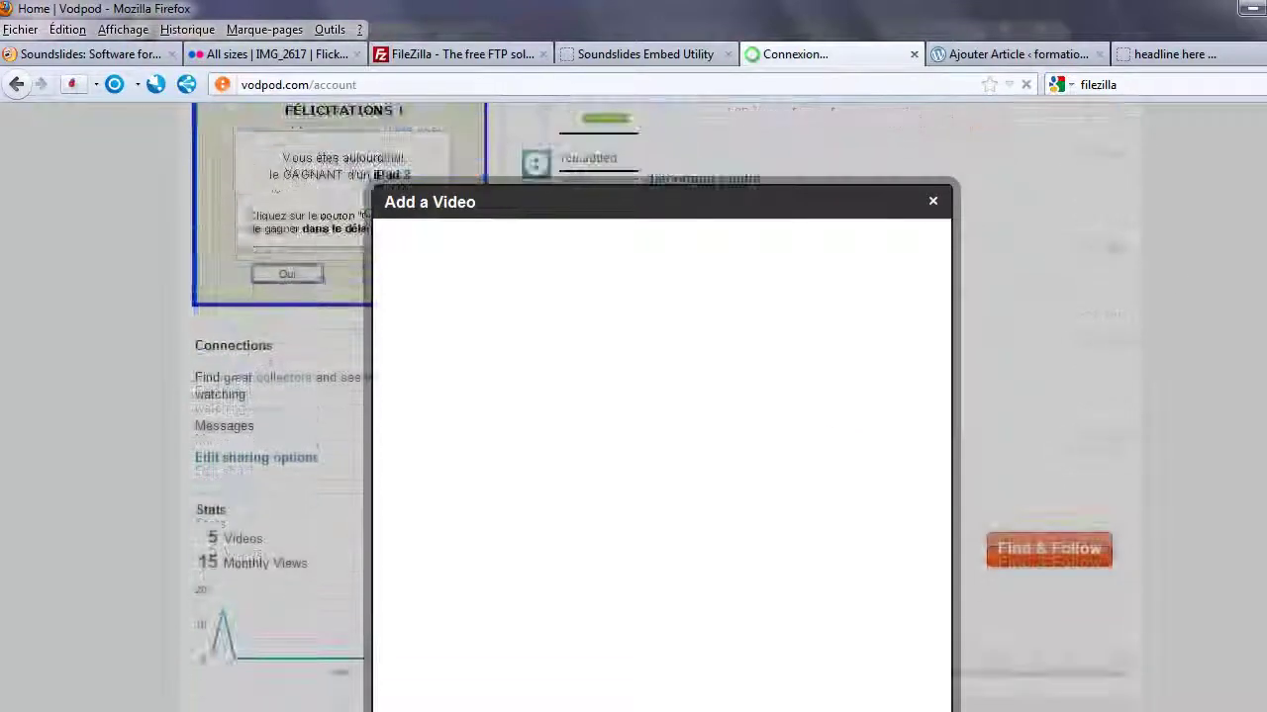
pyautogui.scroll(-3, 789, 340)
pyautogui.scroll(10, 789, 340)
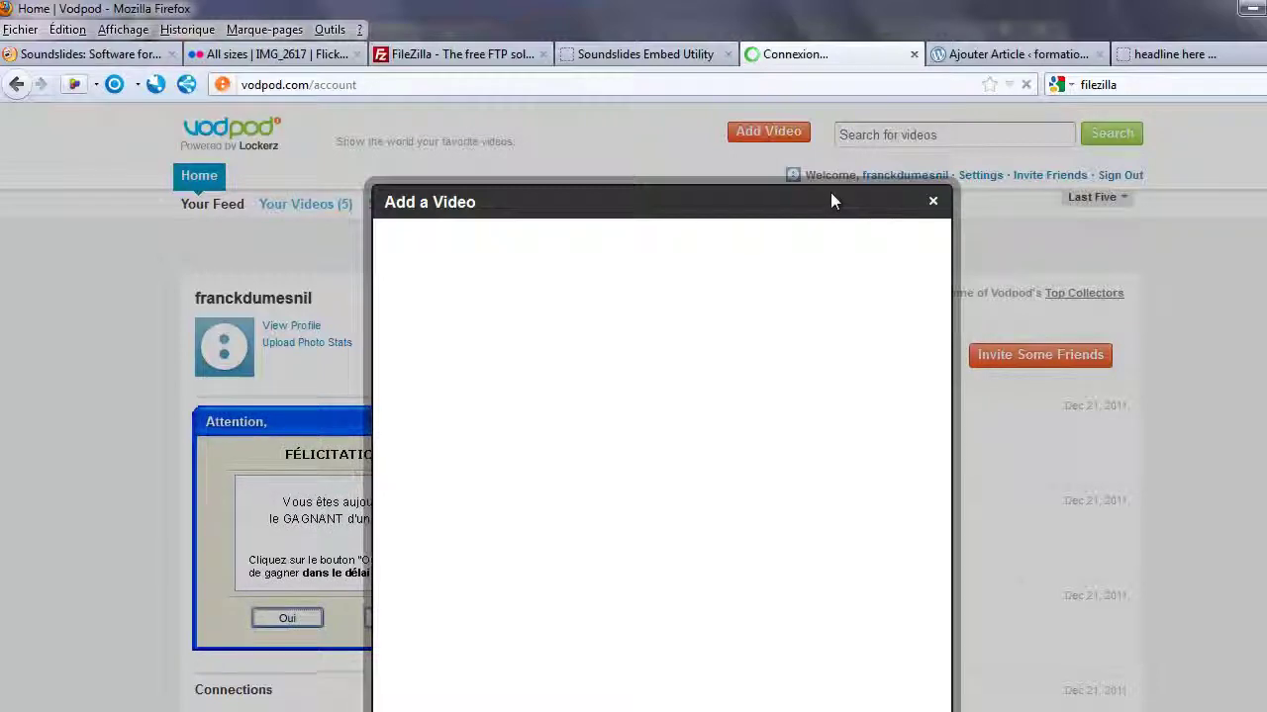
pyautogui.click(932, 204)
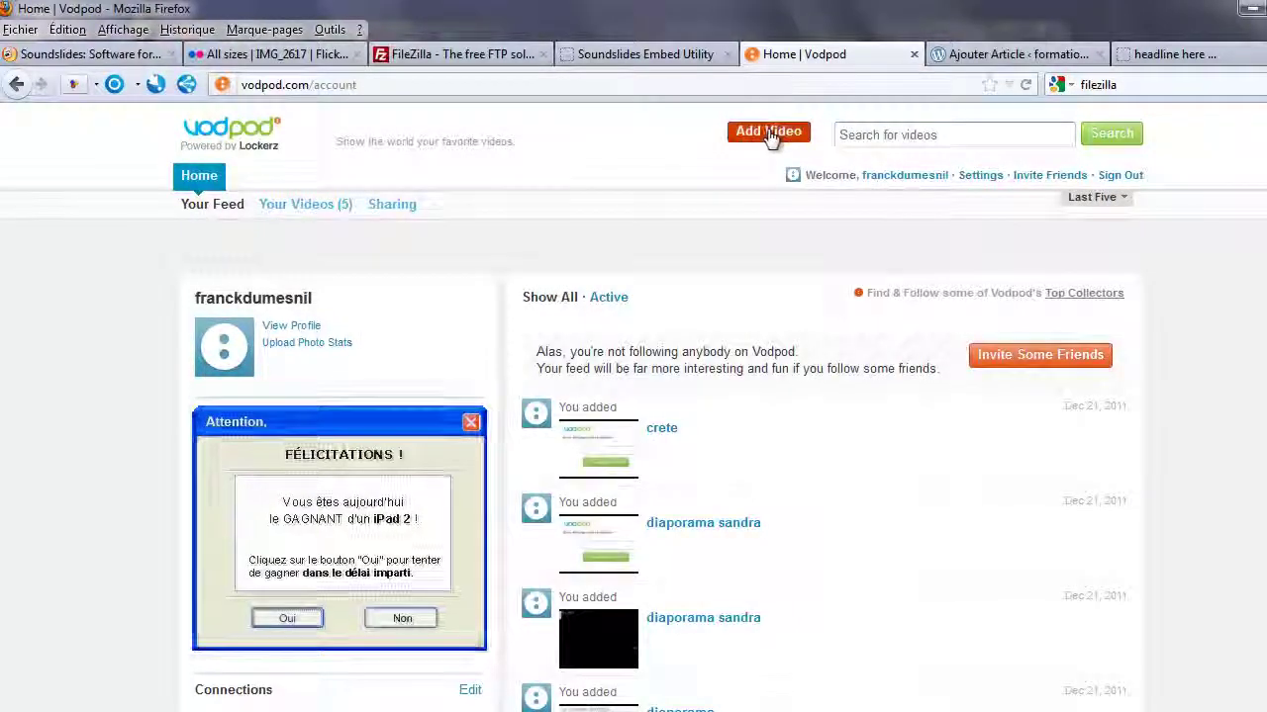
# Step: Add a new video on Vodpod using the copied embed code as its share tag and confirm it is the right video
pyautogui.click(768, 133)
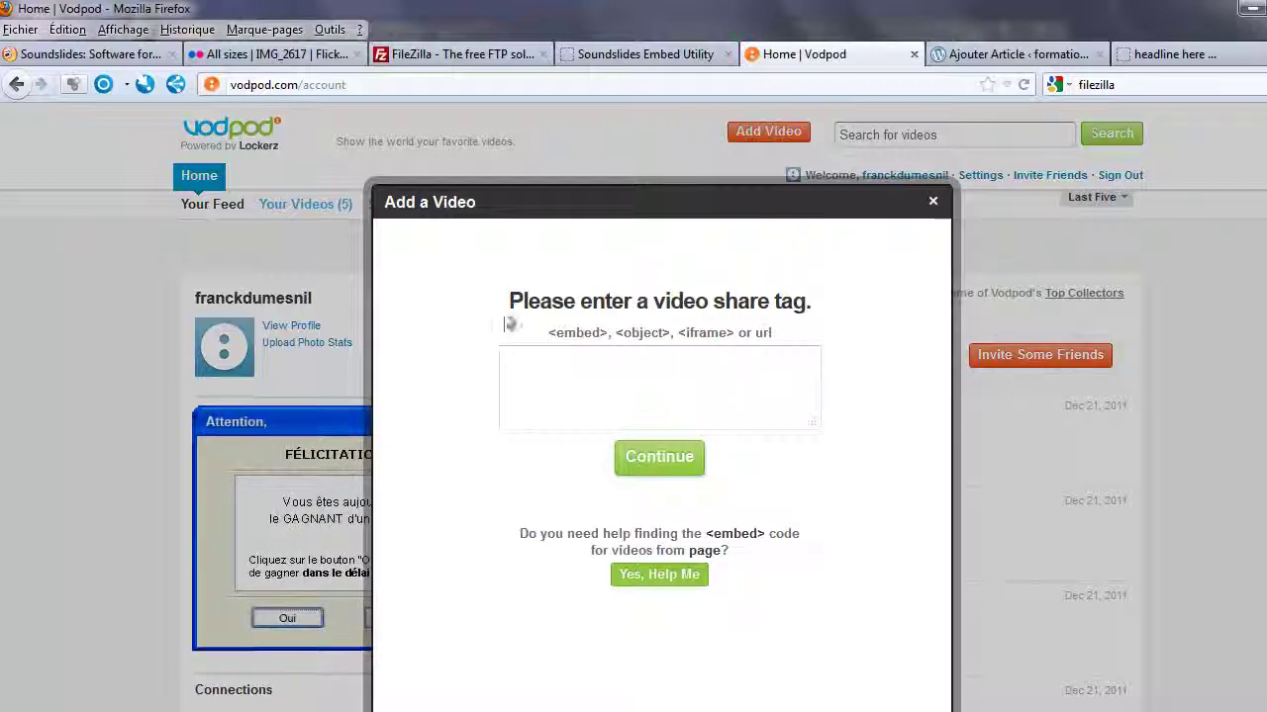
pyautogui.click(571, 395)
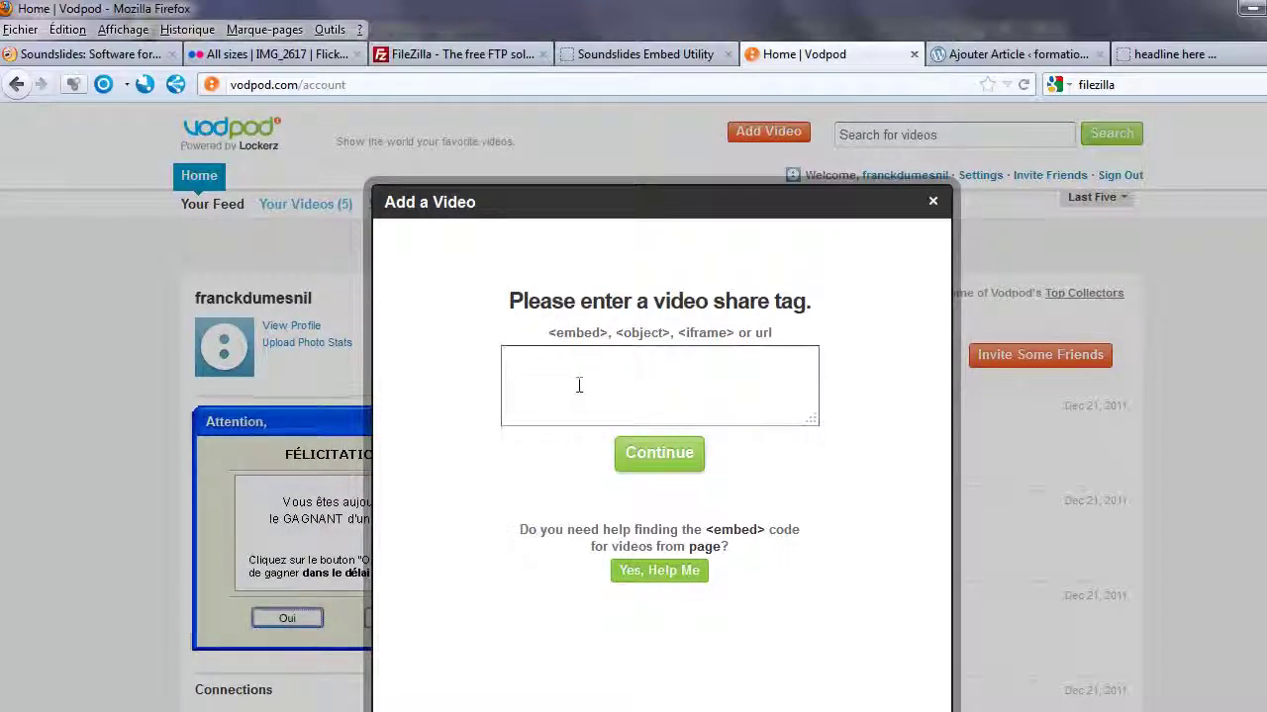
pyautogui.hotkey('ctrl', 'v')
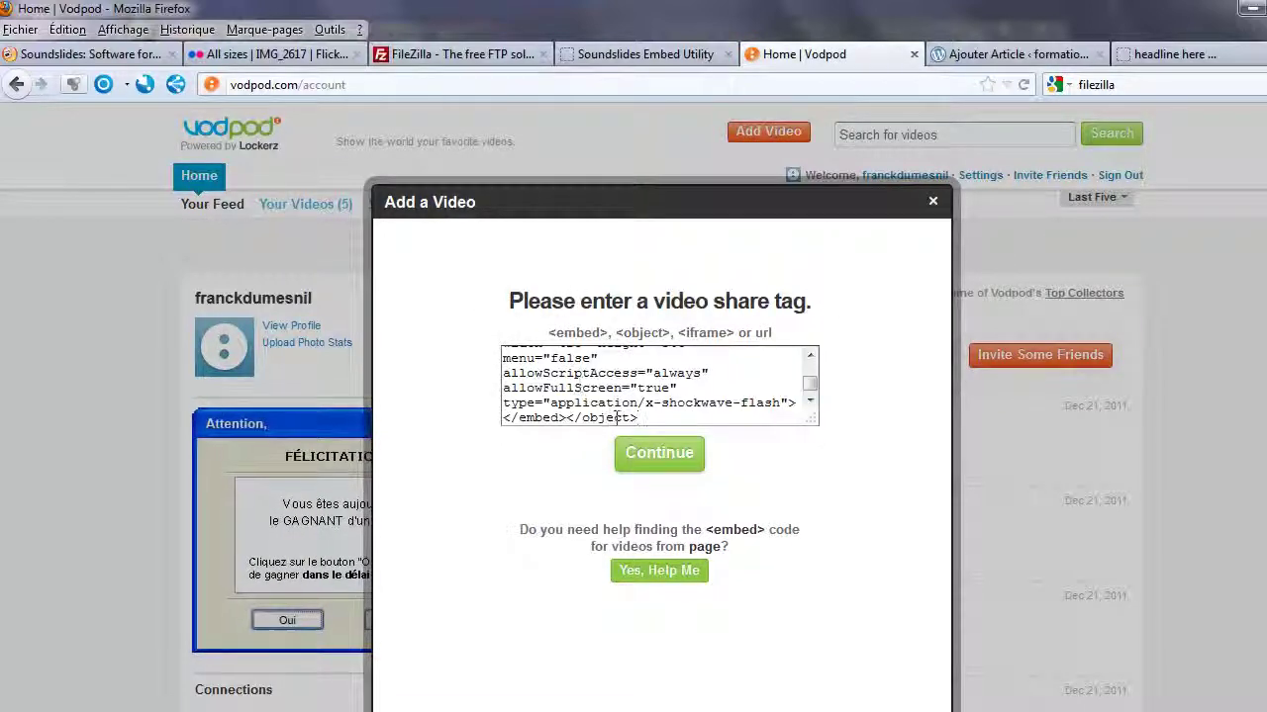
pyautogui.click(657, 454)
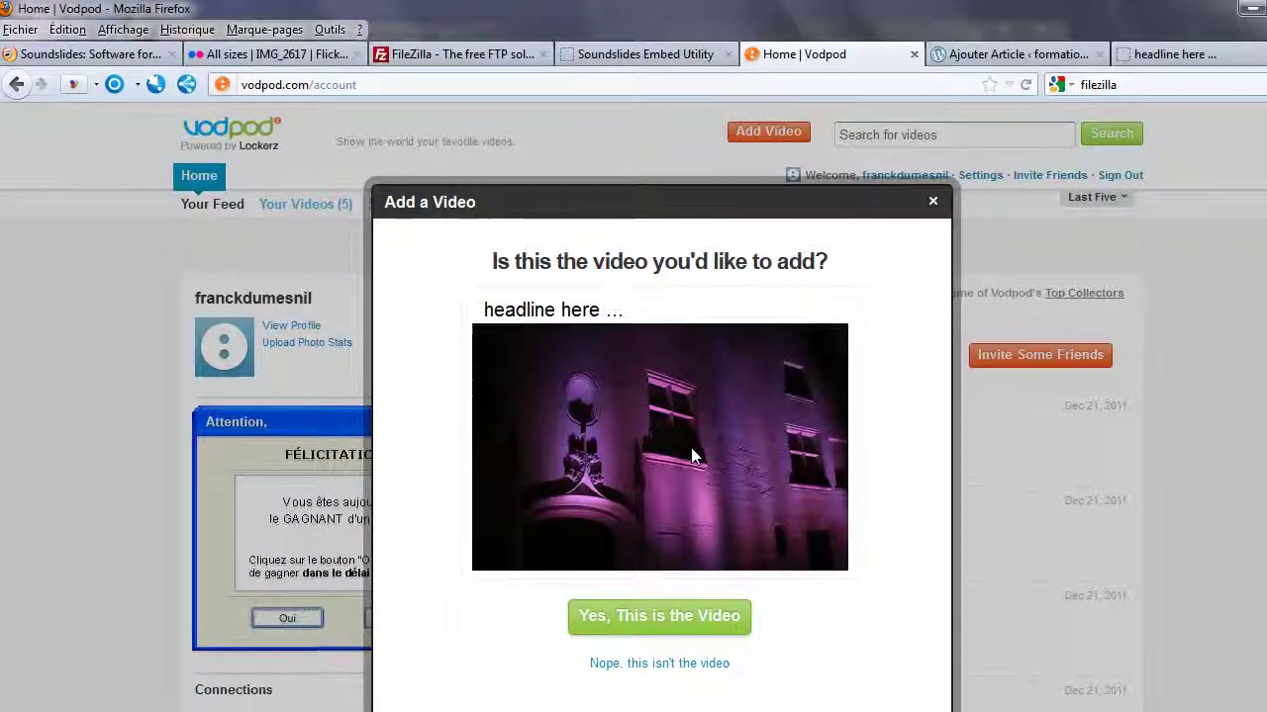
pyautogui.click(672, 619)
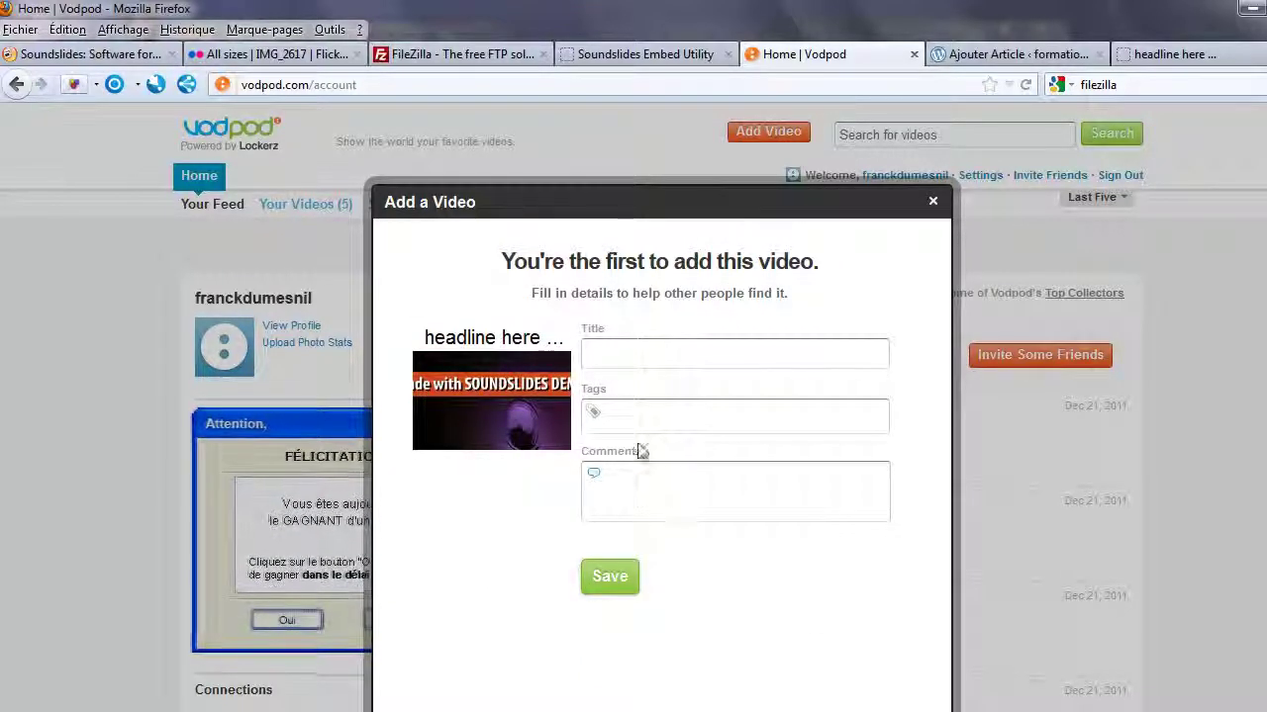
# Step: Title the Vodpod video "diaporama jeanne d'arc" and save it
pyautogui.click(629, 352)
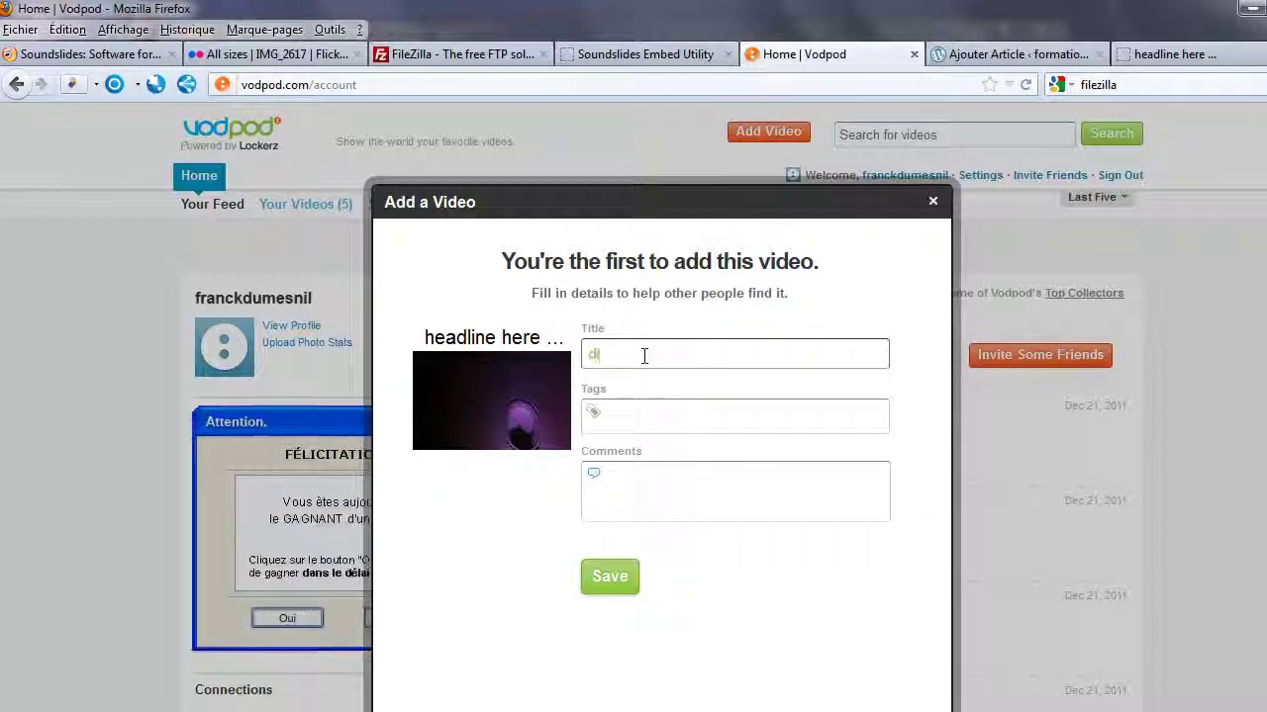
pyautogui.write('diaporama')
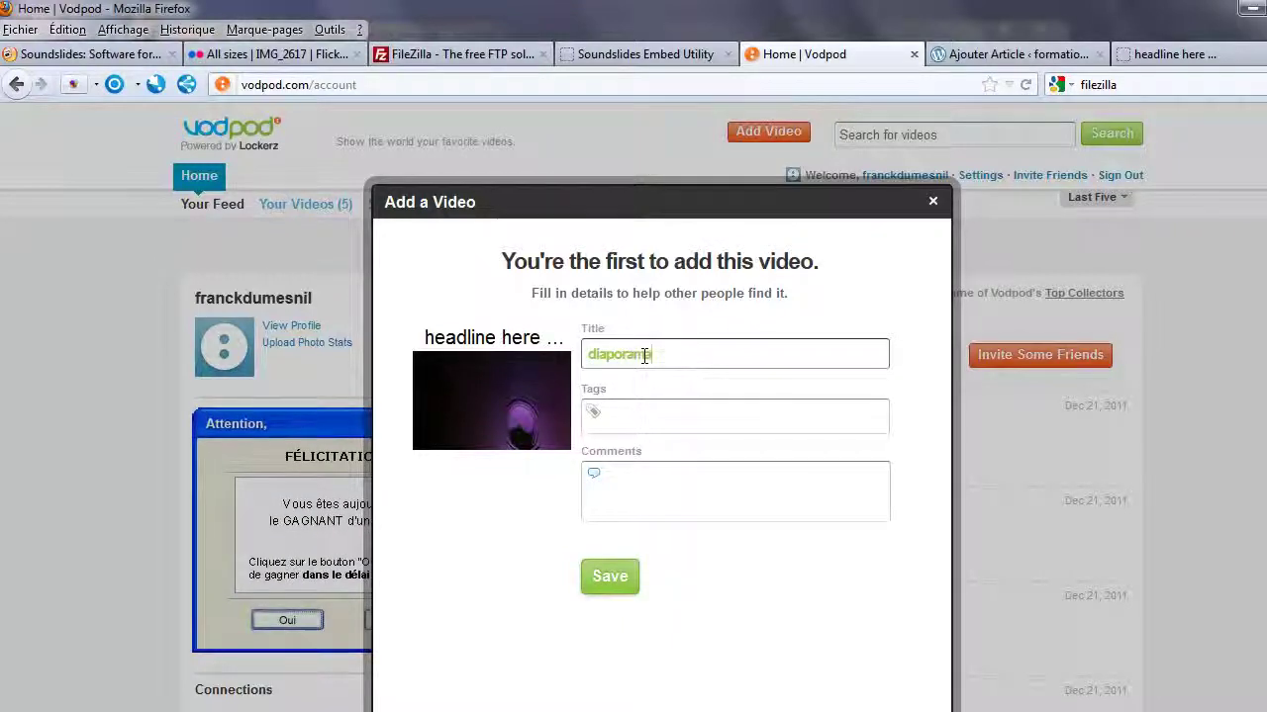
pyautogui.write(" jeanne d'arc")
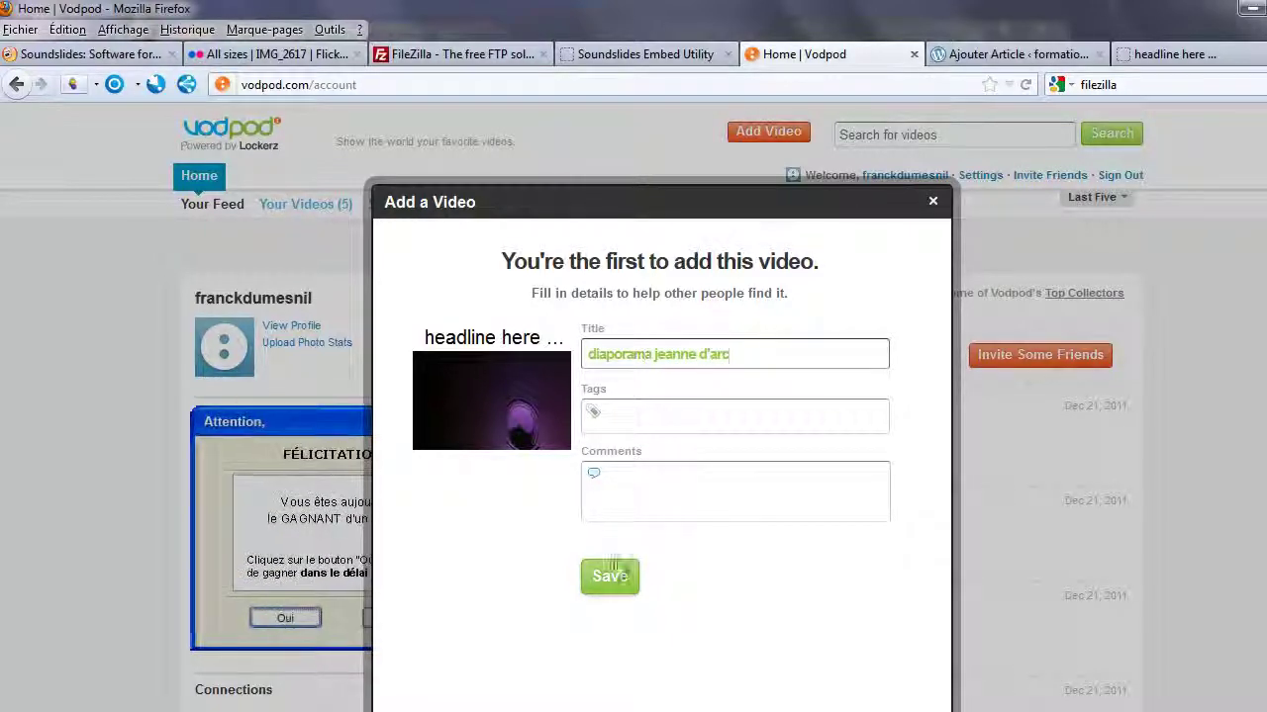
pyautogui.click(612, 572)
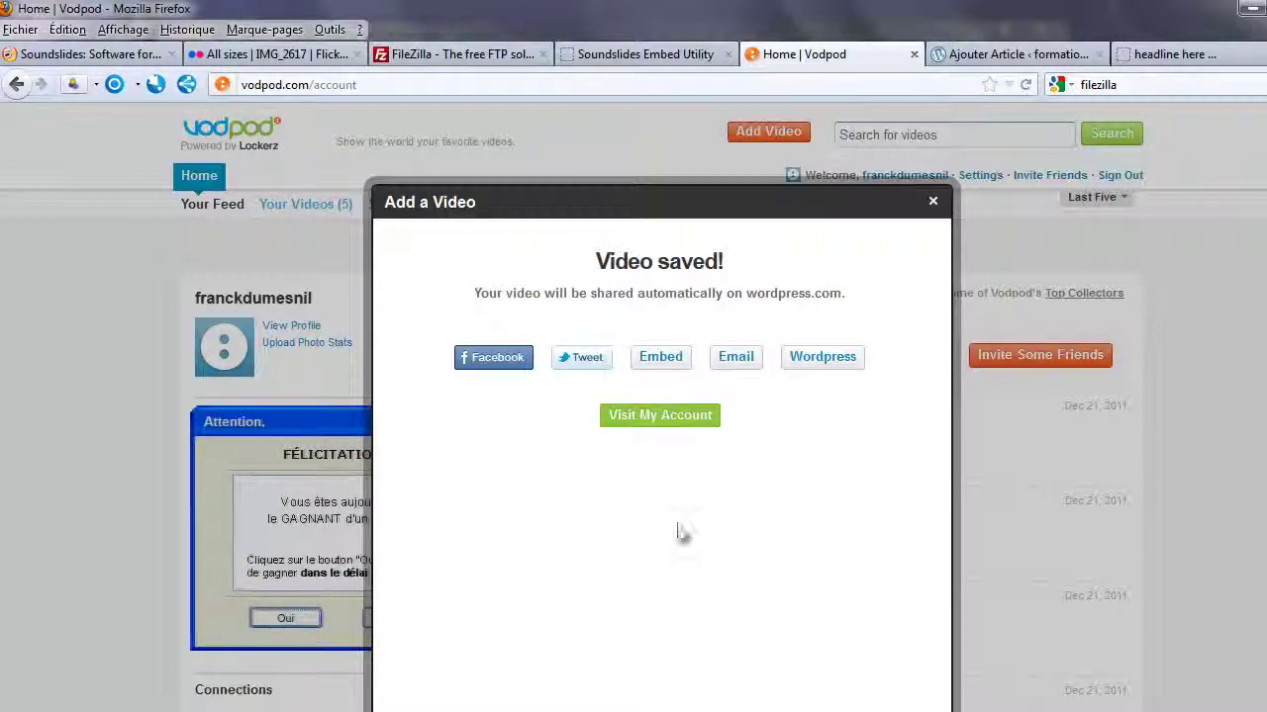
# Step: Copy the saved video's Wordpress.com shortcode, close the Add a Video dialog and switch to the WordPress article
pyautogui.click(834, 362)
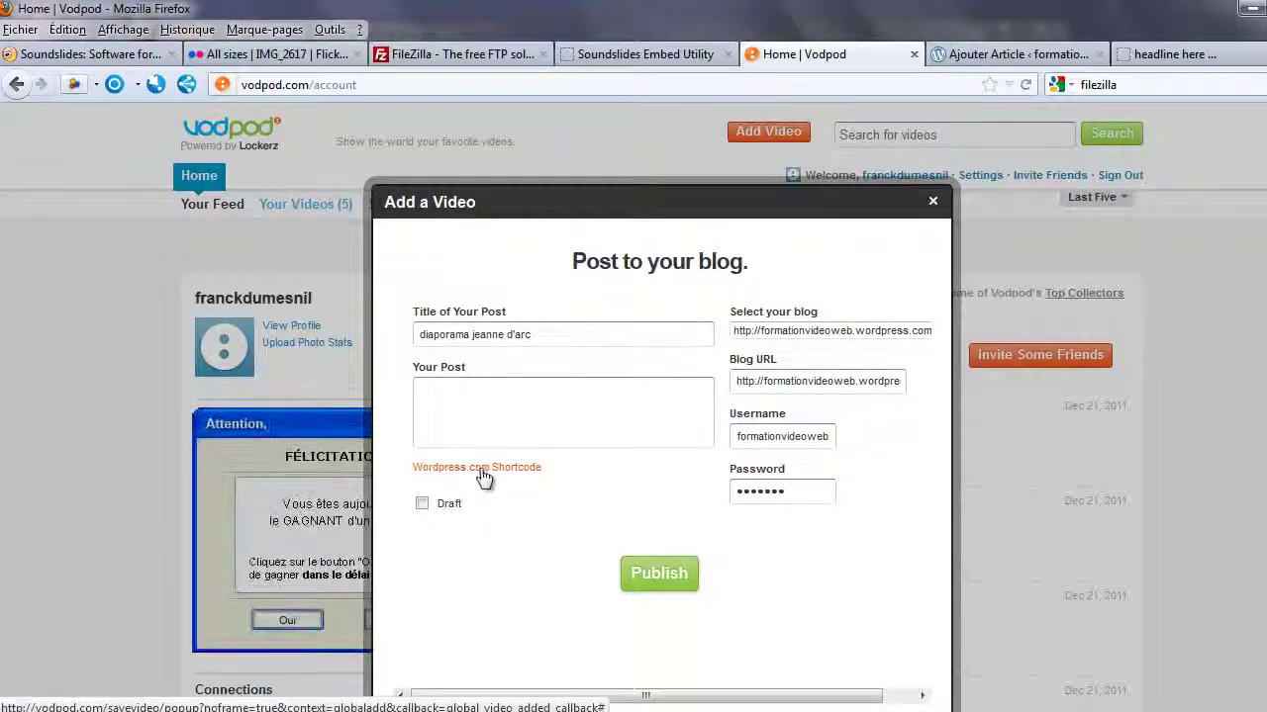
pyautogui.click(517, 473)
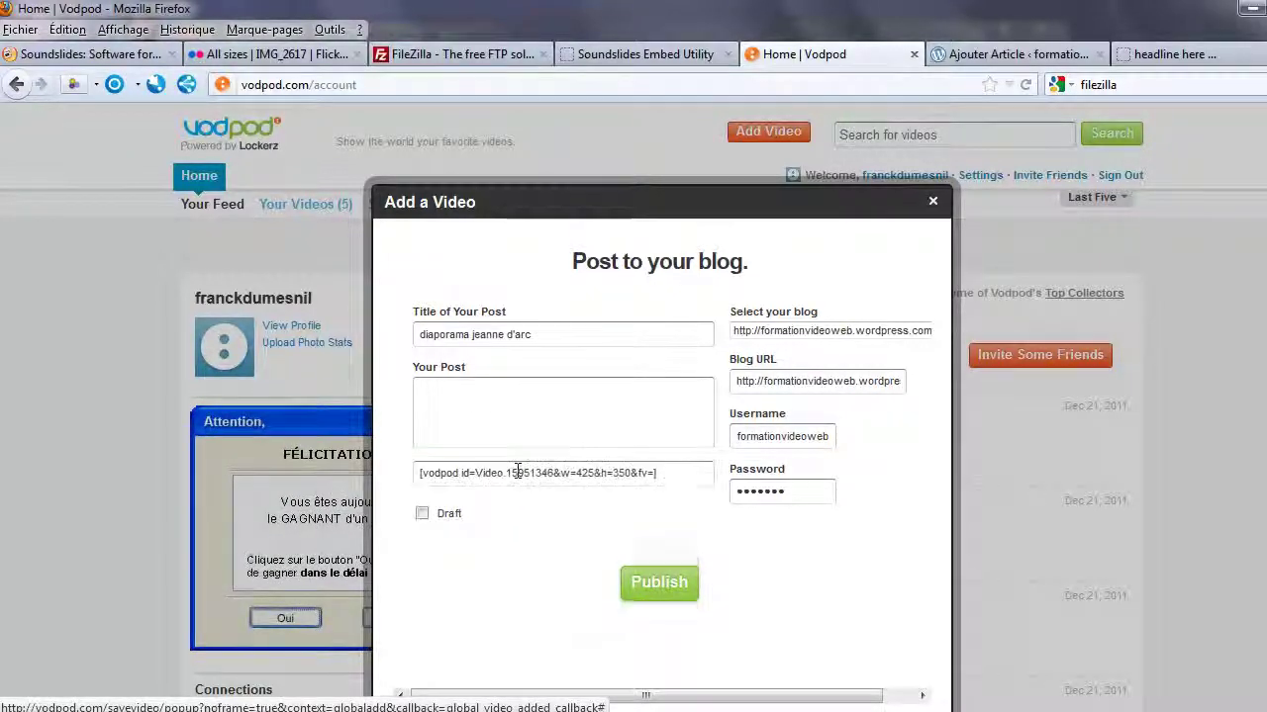
pyautogui.moveTo(658, 473); pyautogui.dragTo(416, 499)
pyautogui.hotkey('ctrl', 'c')
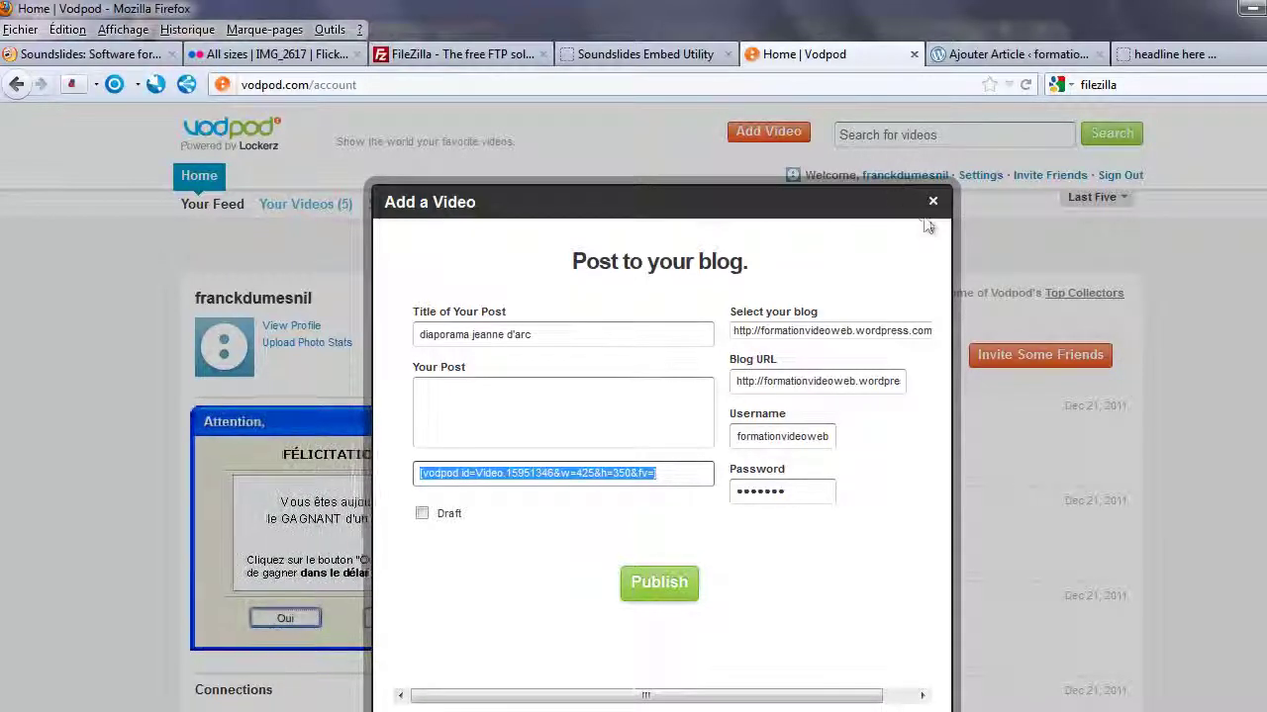
pyautogui.click(932, 203)
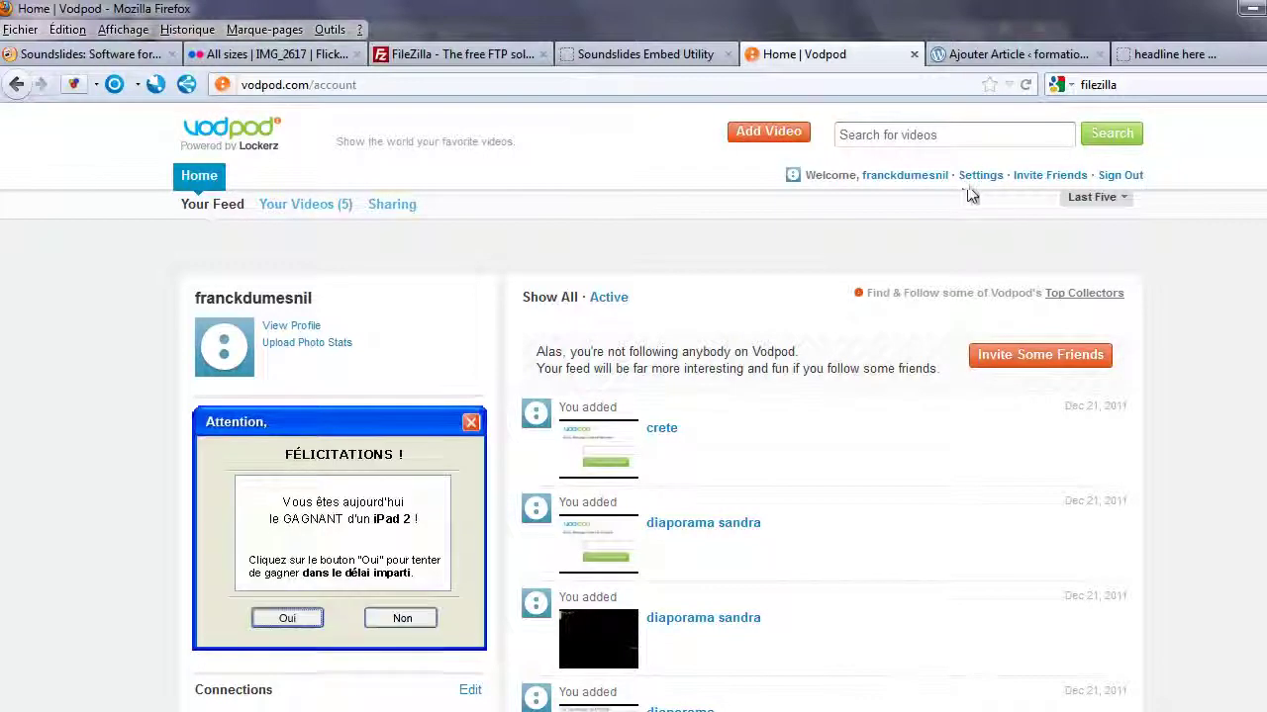
pyautogui.click(1047, 55)
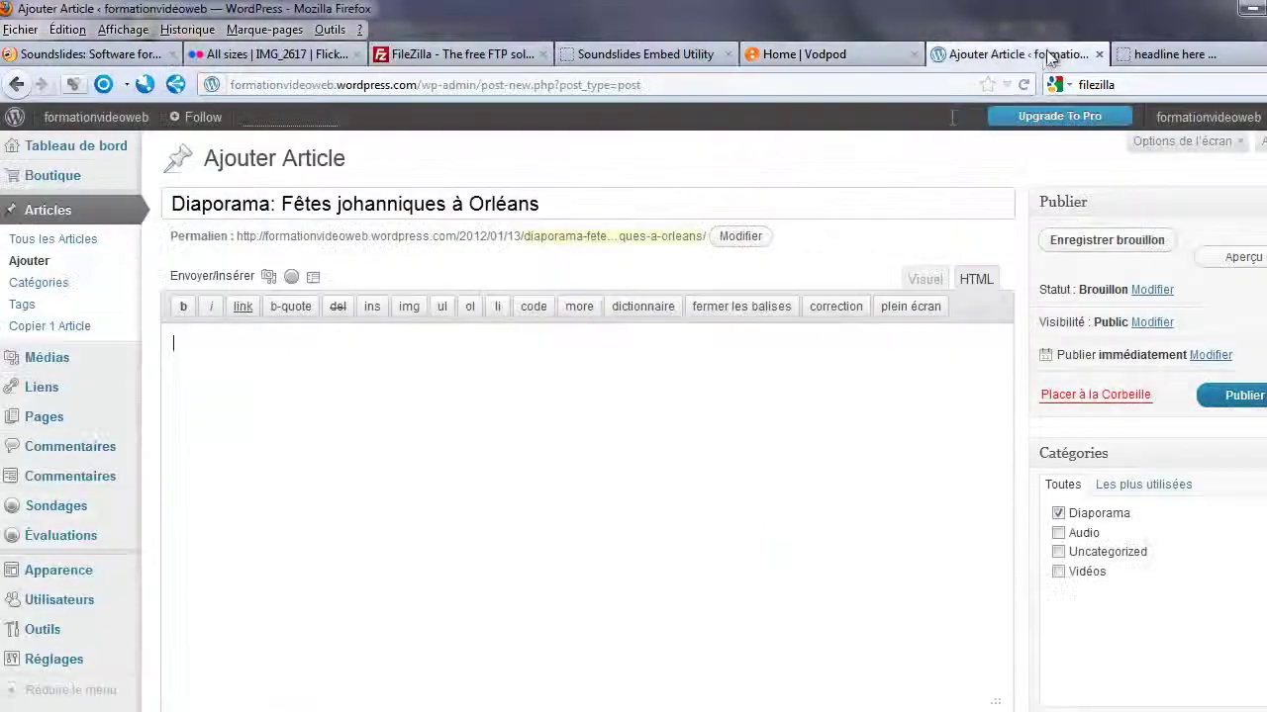
# Step: Examine the blog's wordpress.com subdomain in the address of the article editing page
pyautogui.click(661, 333)
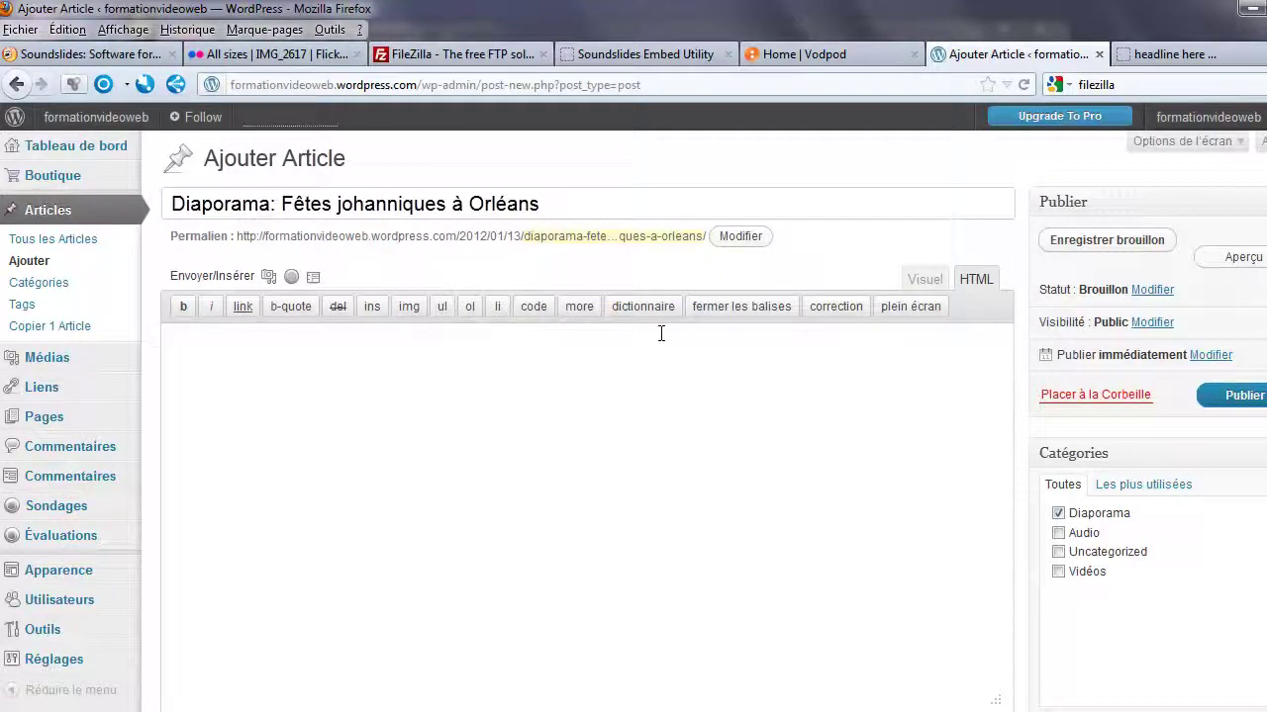
pyautogui.click(316, 84)
pyautogui.click(334, 84)
pyautogui.moveTo(417, 84); pyautogui.dragTo(346, 85)
pyautogui.click(357, 84)
pyautogui.click(337, 85)
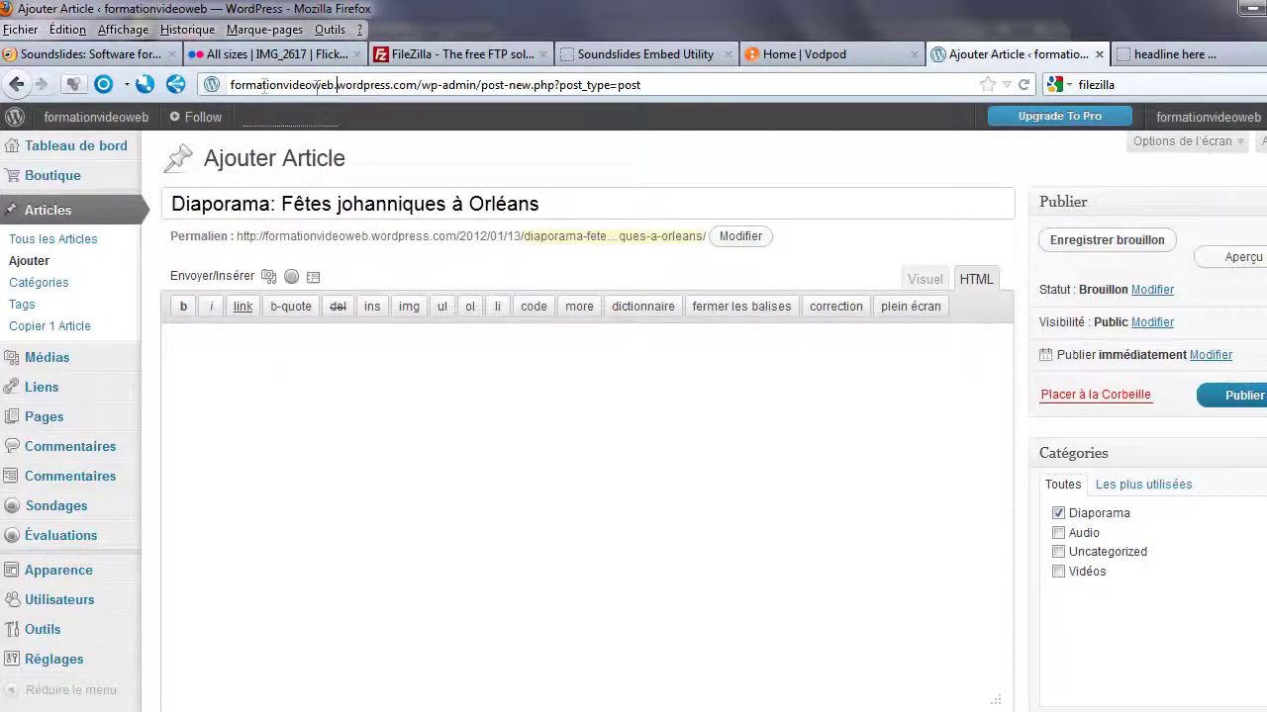
pyautogui.moveTo(233, 87); pyautogui.dragTo(337, 85)
pyautogui.click(258, 366)
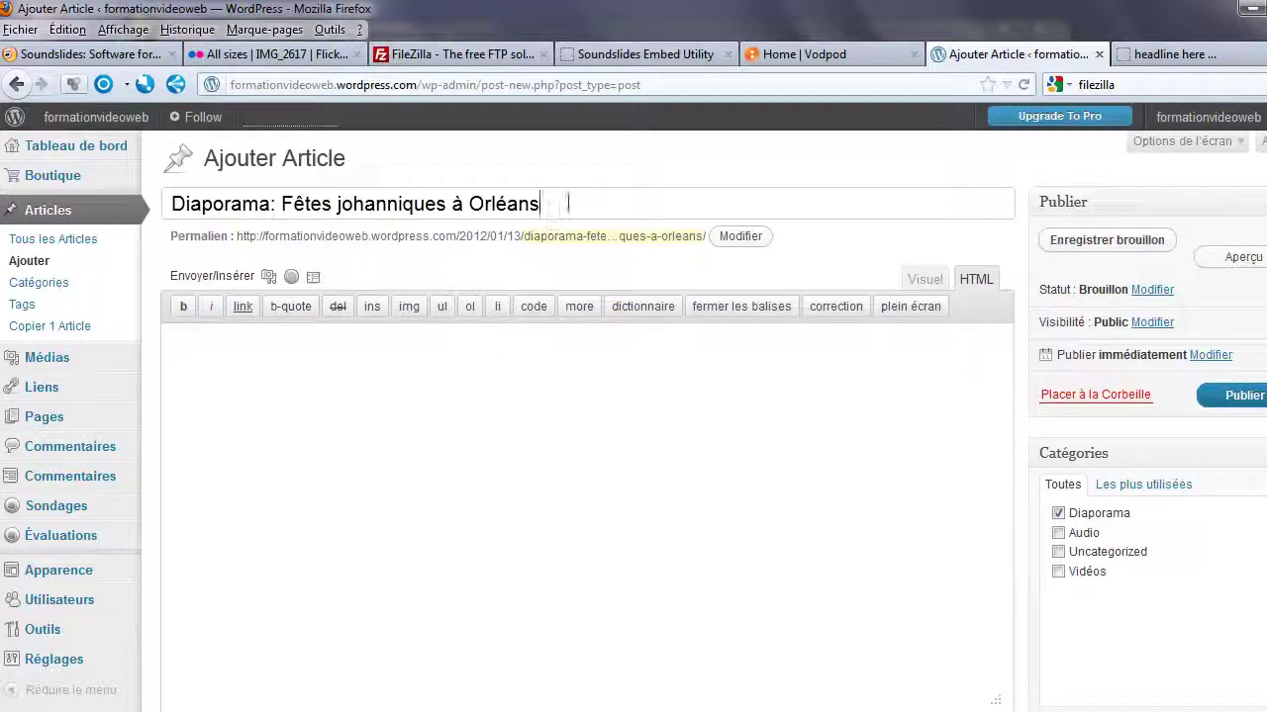
# Step: Check the article's title and Visual editing mode, and return the article body to HTML mode
pyautogui.moveTo(569, 203); pyautogui.dragTo(168, 204)
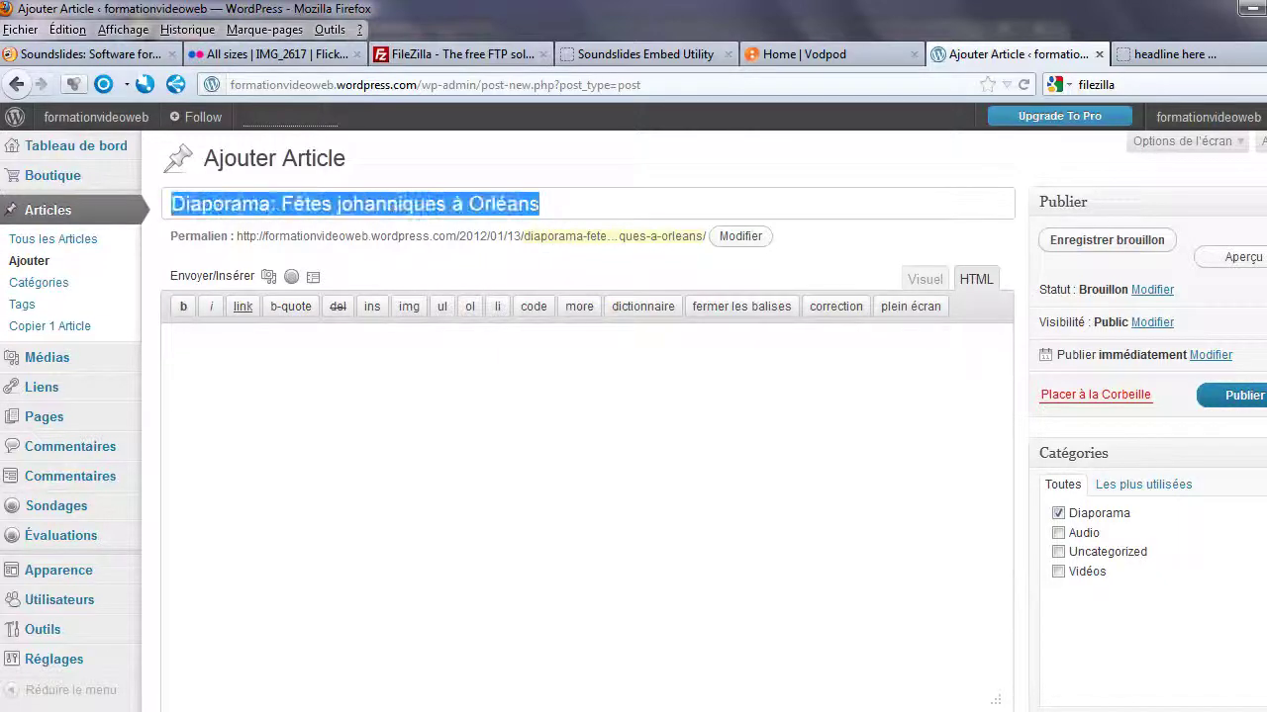
pyautogui.click(429, 392)
pyautogui.click(925, 279)
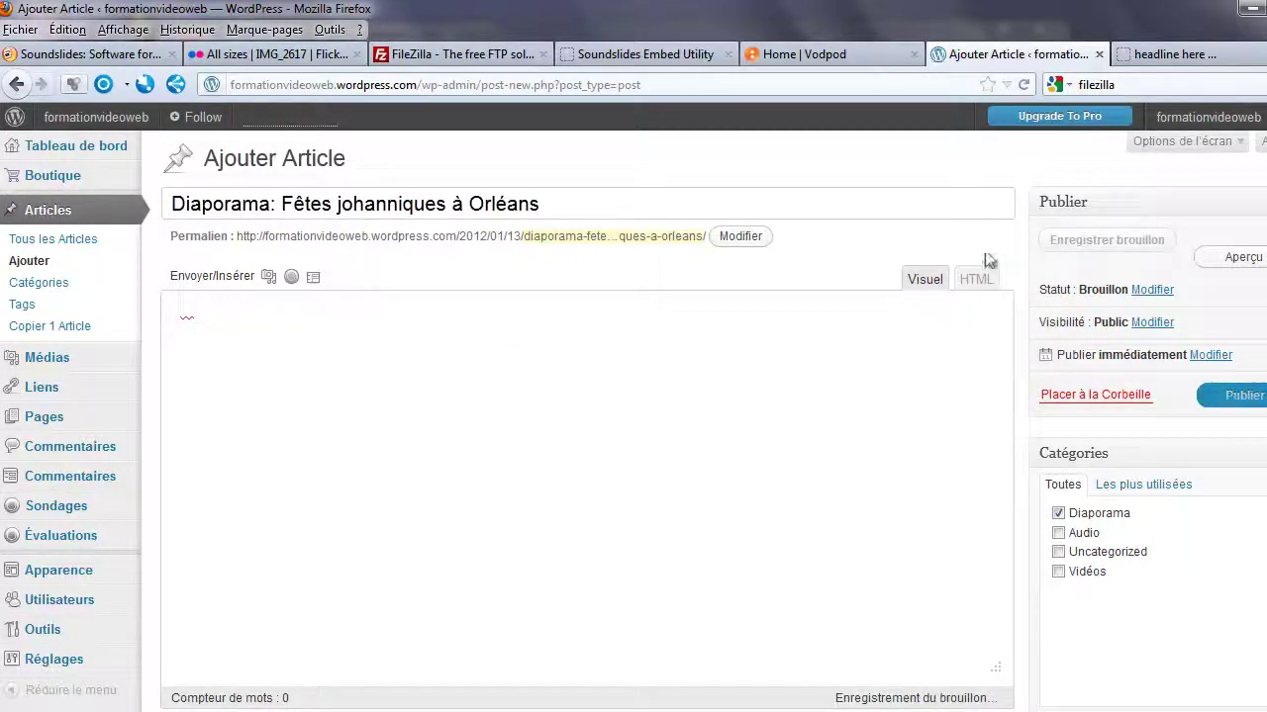
pyautogui.click(976, 281)
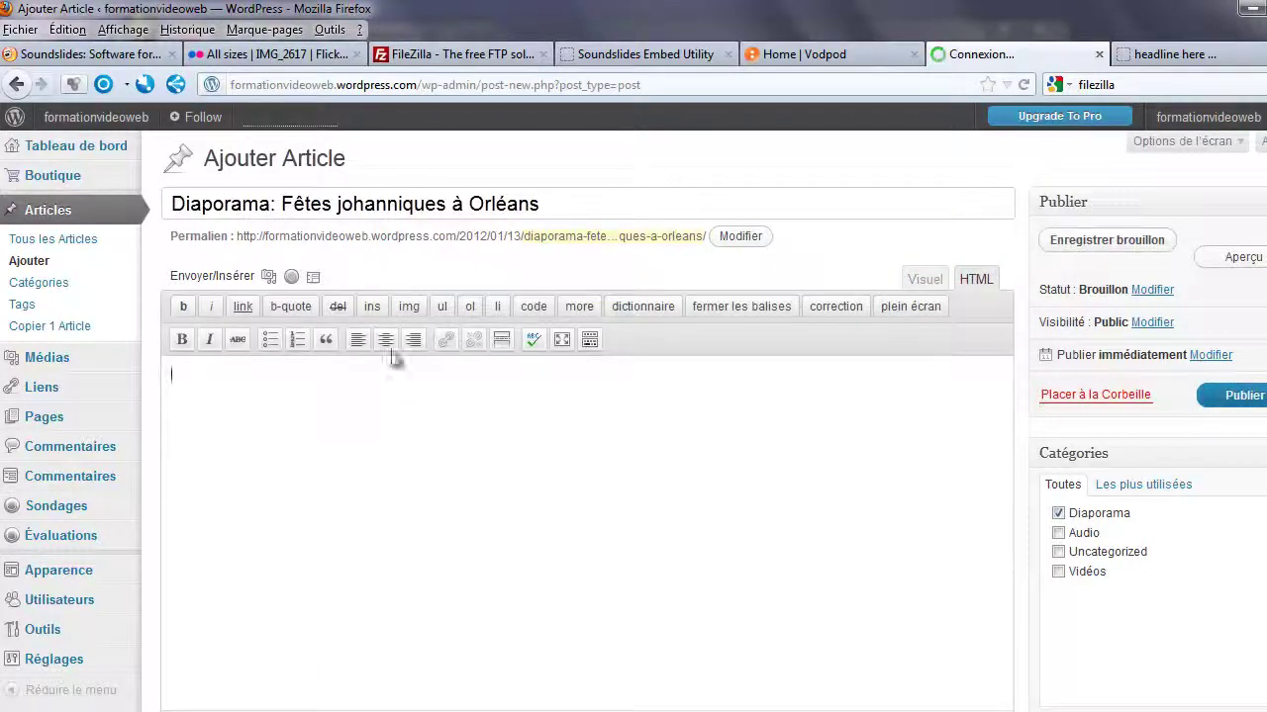
# Step: Paste the Vodpod shortcode into the article body and publish the article in the Diaporama category
pyautogui.hotkey('ctrl', 'v')
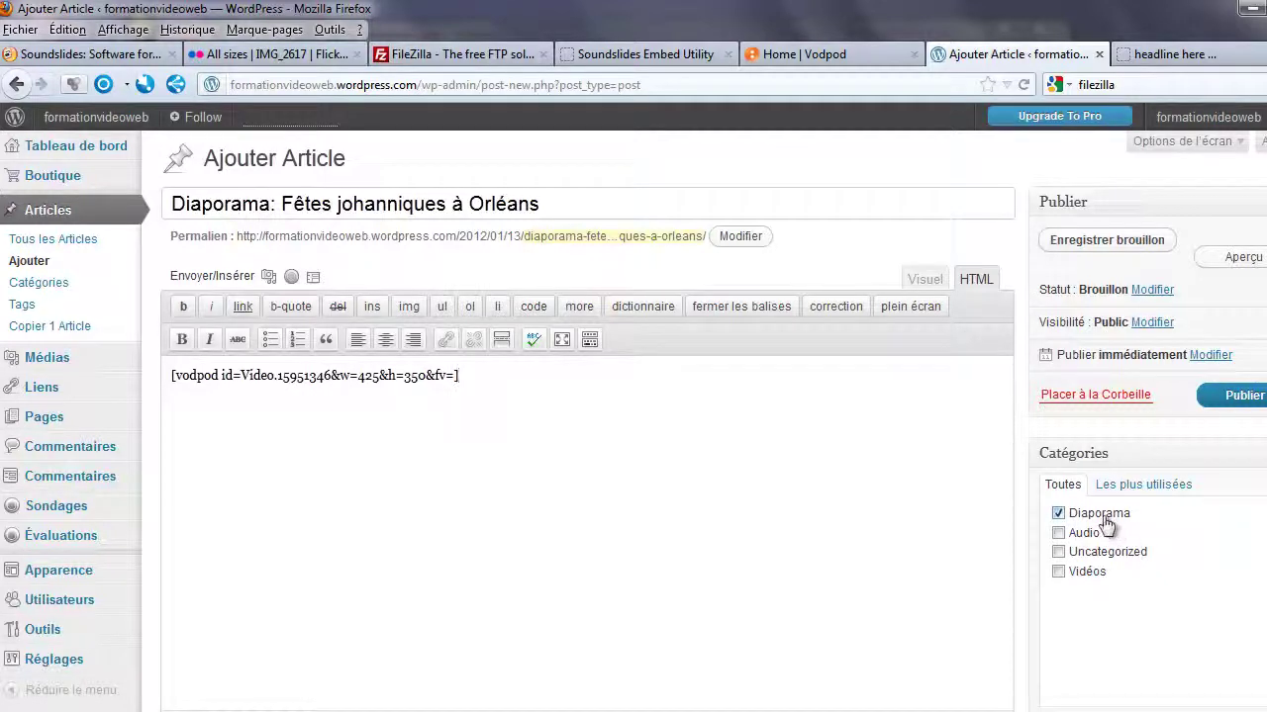
pyautogui.scroll(-3, 1108, 535)
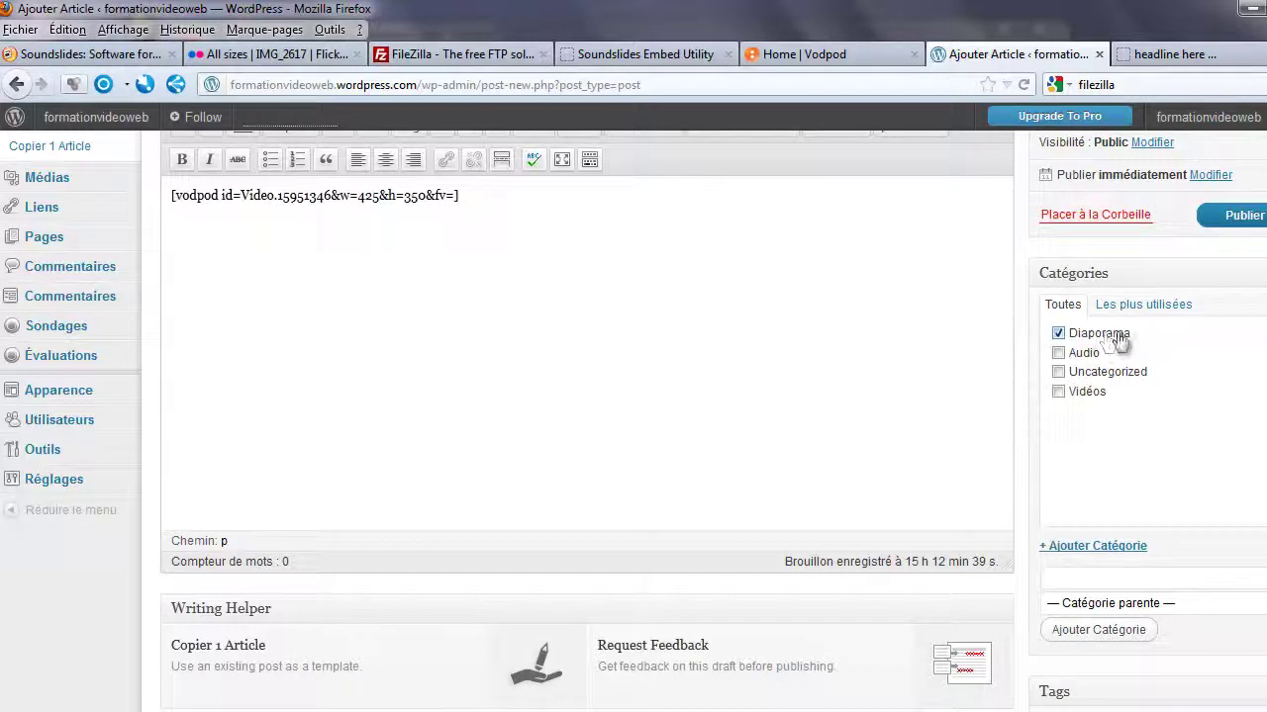
pyautogui.scroll(3, 1118, 339)
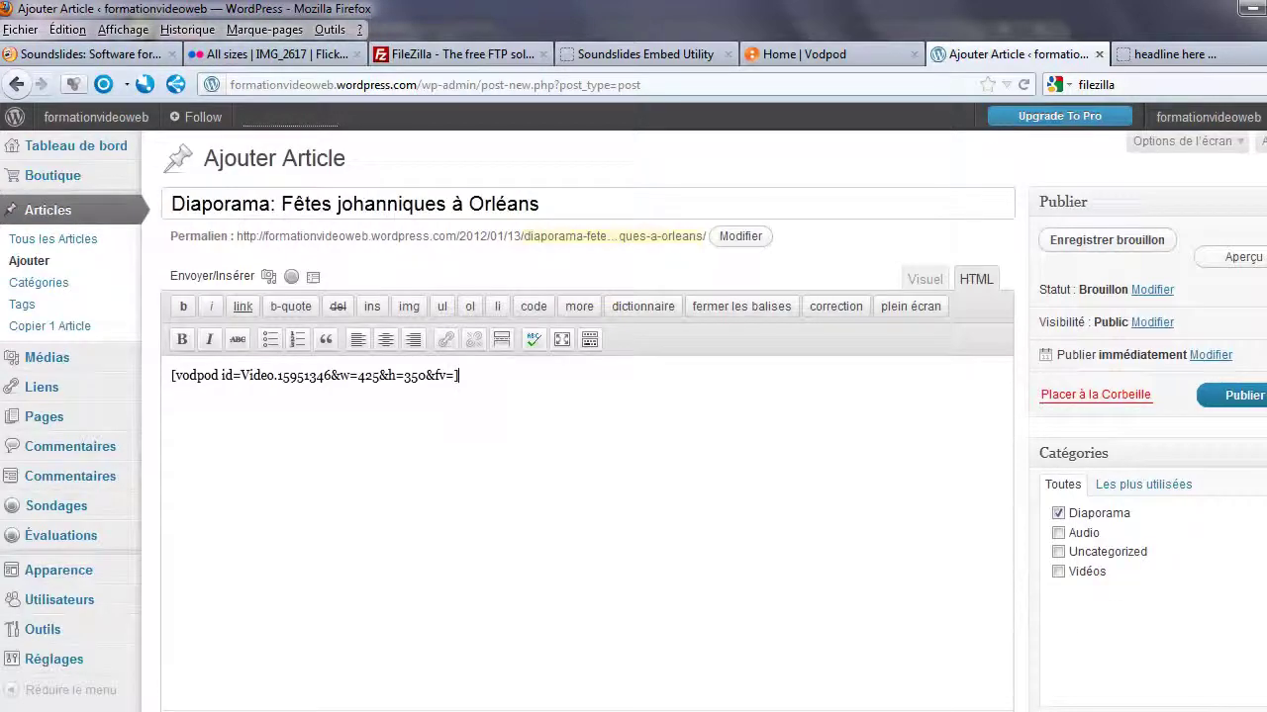
pyautogui.click(1245, 402)
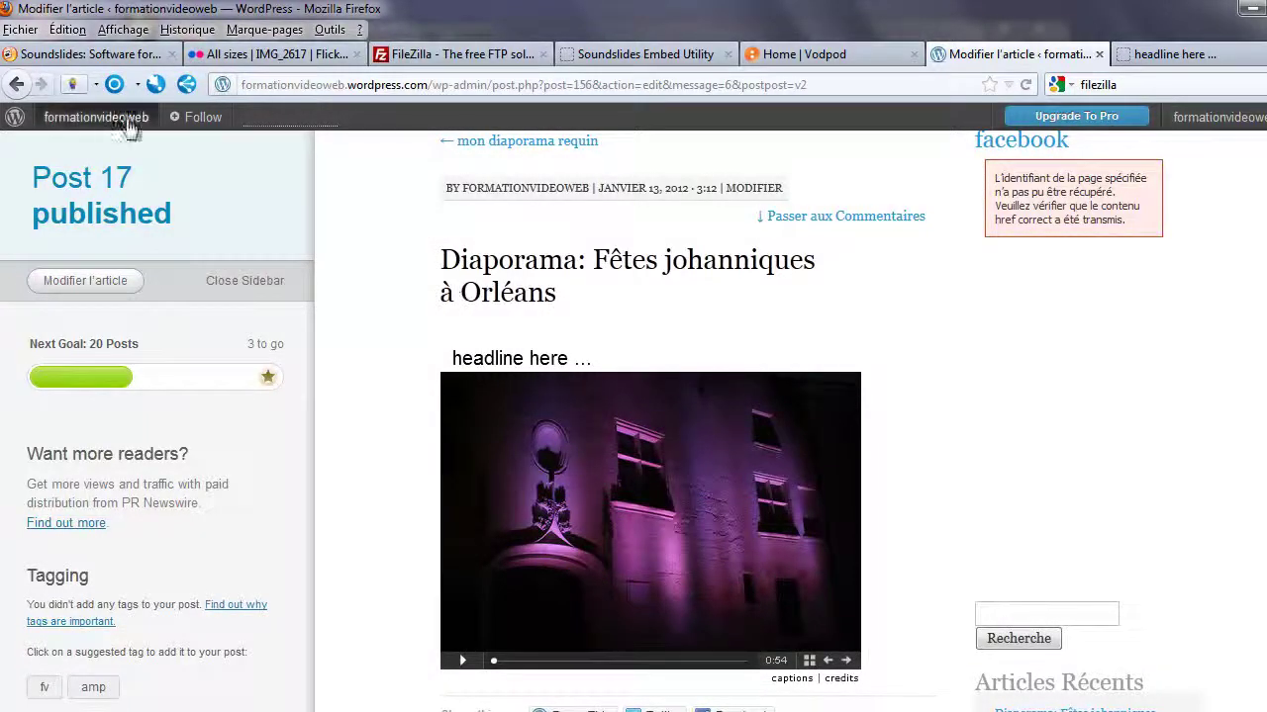
# Step: Open the blog's public home page and view the published "Diaporama: Fêtes johanniques à Orléans" article with its embedded slideshow
pyautogui.moveTo(114, 126)
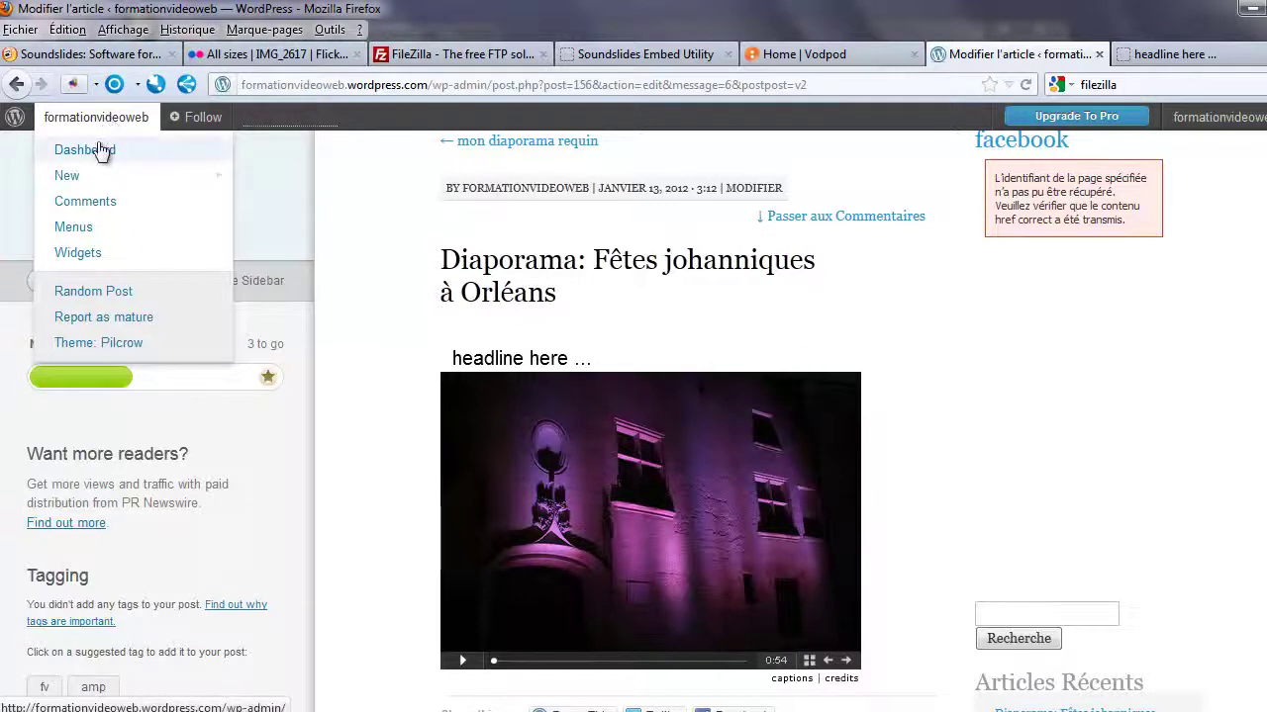
pyautogui.click(104, 119)
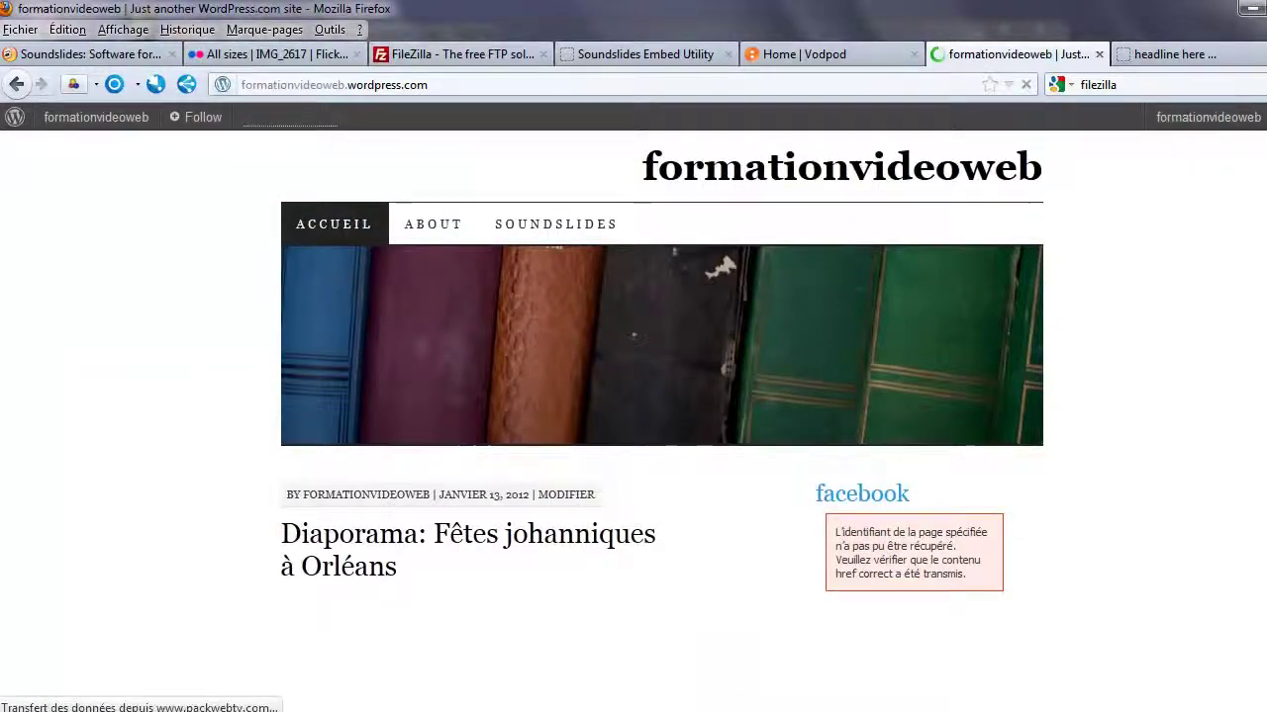
pyautogui.scroll(-1, 663, 416)
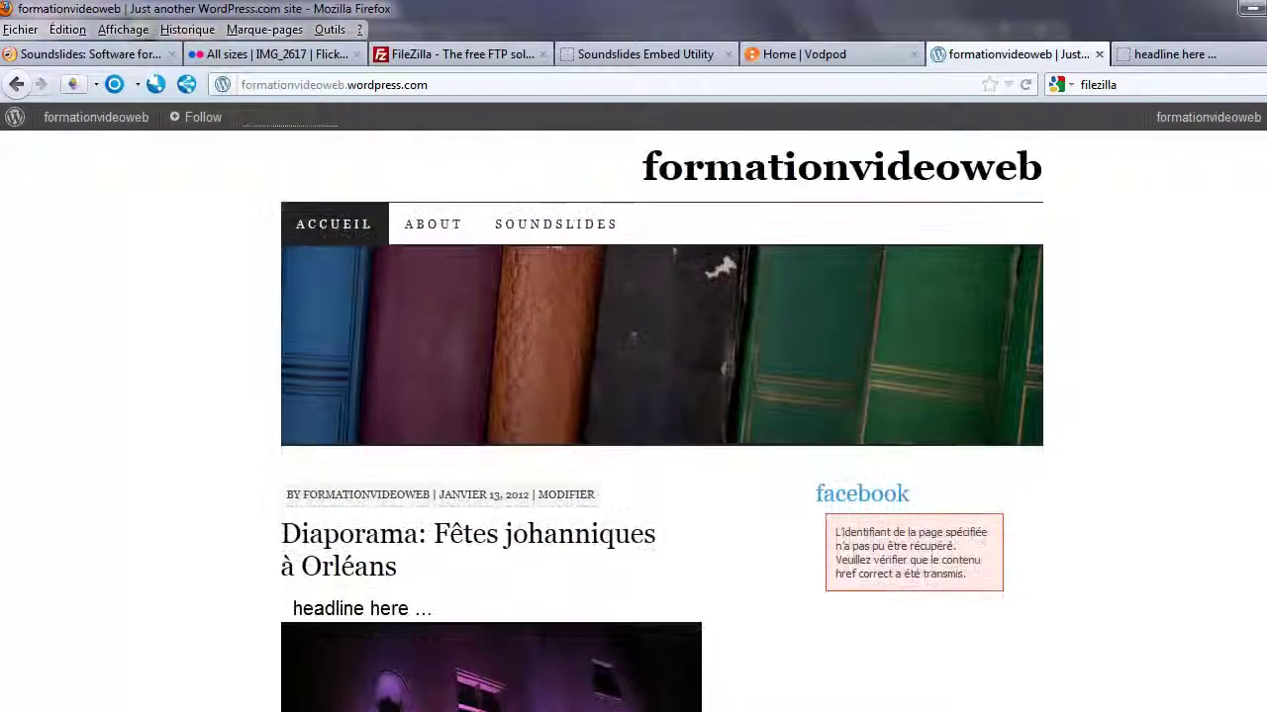
pyautogui.scroll(-2, 663, 416)
pyautogui.scroll(-3, 983, 188)
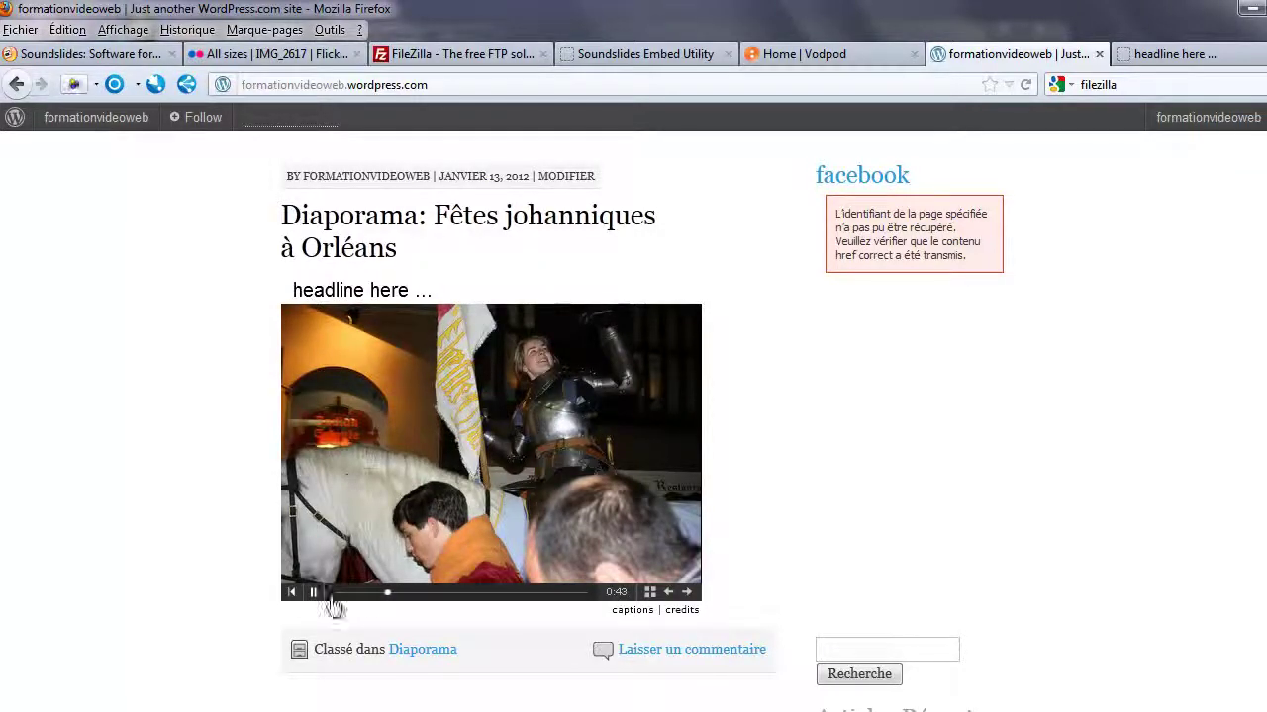
# Step: Use the embedded slideshow's thumbnails to jump to the armoured rider's photo, and test the play and pause control
pyautogui.click(649, 594)
pyautogui.click(518, 404)
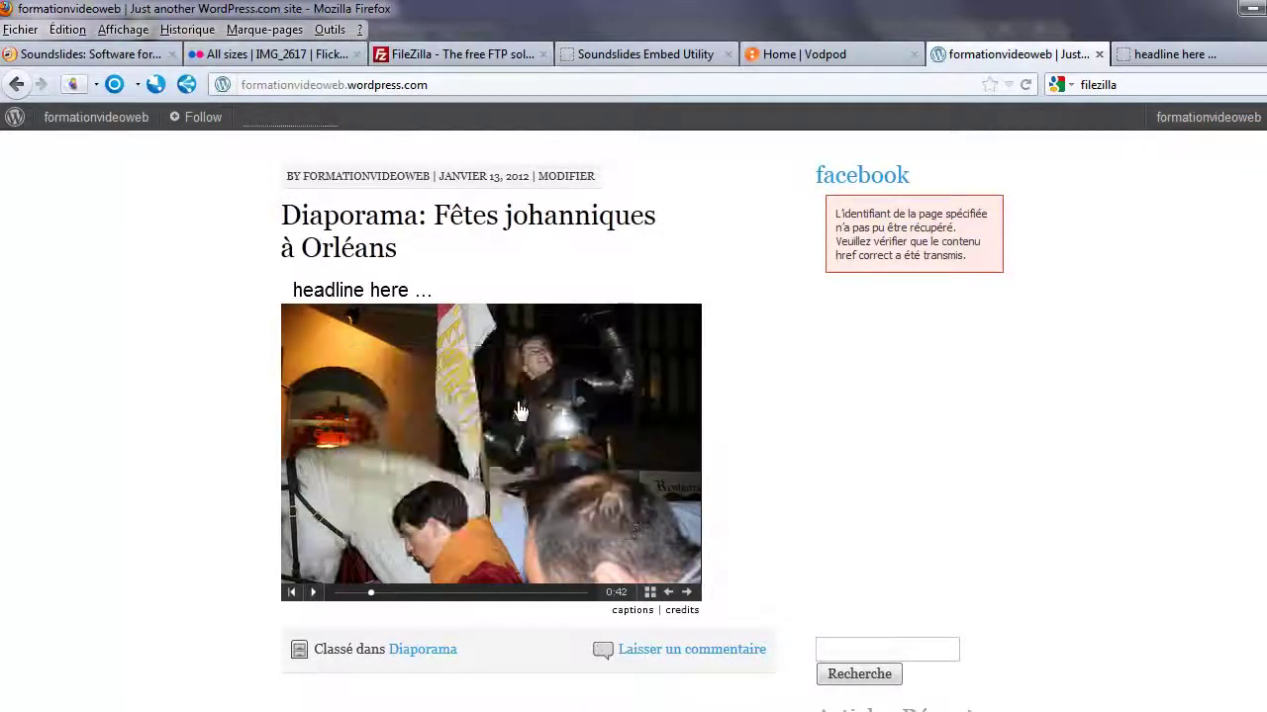
pyautogui.click(314, 594)
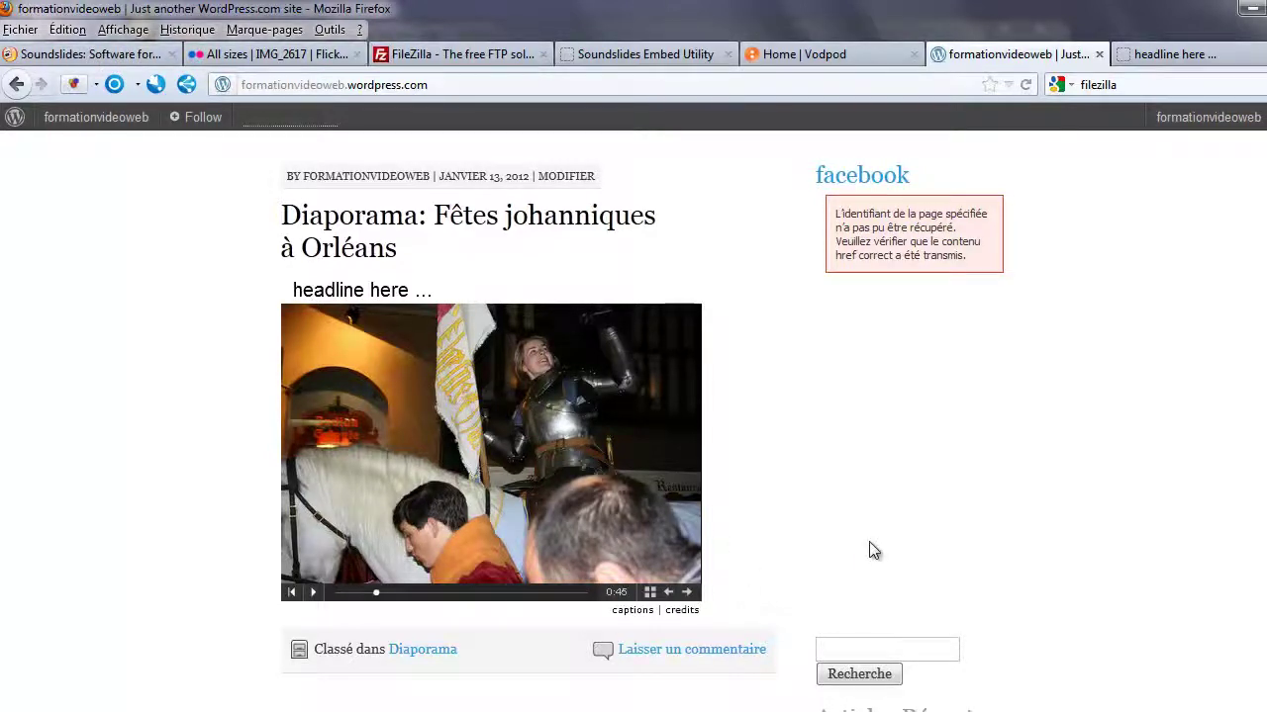
# Step: Review the open Soundslides, Flickr, FileZilla, Soundslides Embed Utility and Vodpod pages in turn, highlighting the embed utility's address
pyautogui.click(99, 56)
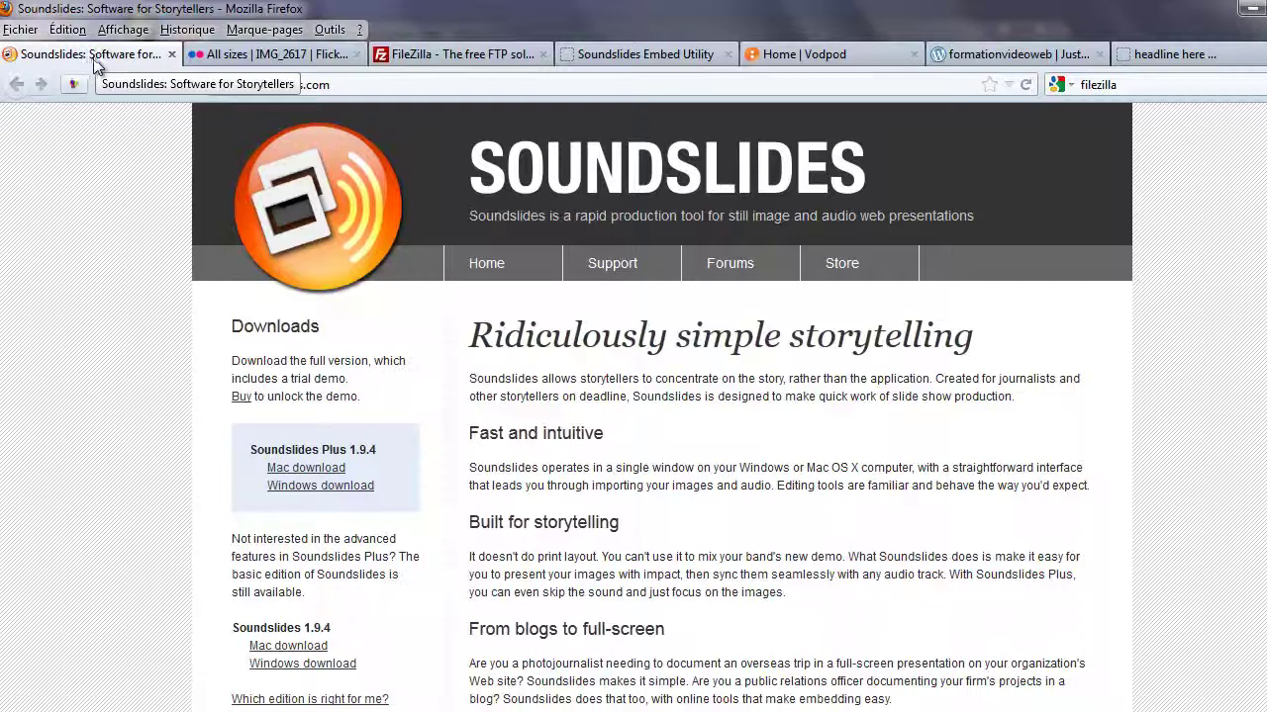
pyautogui.click(218, 58)
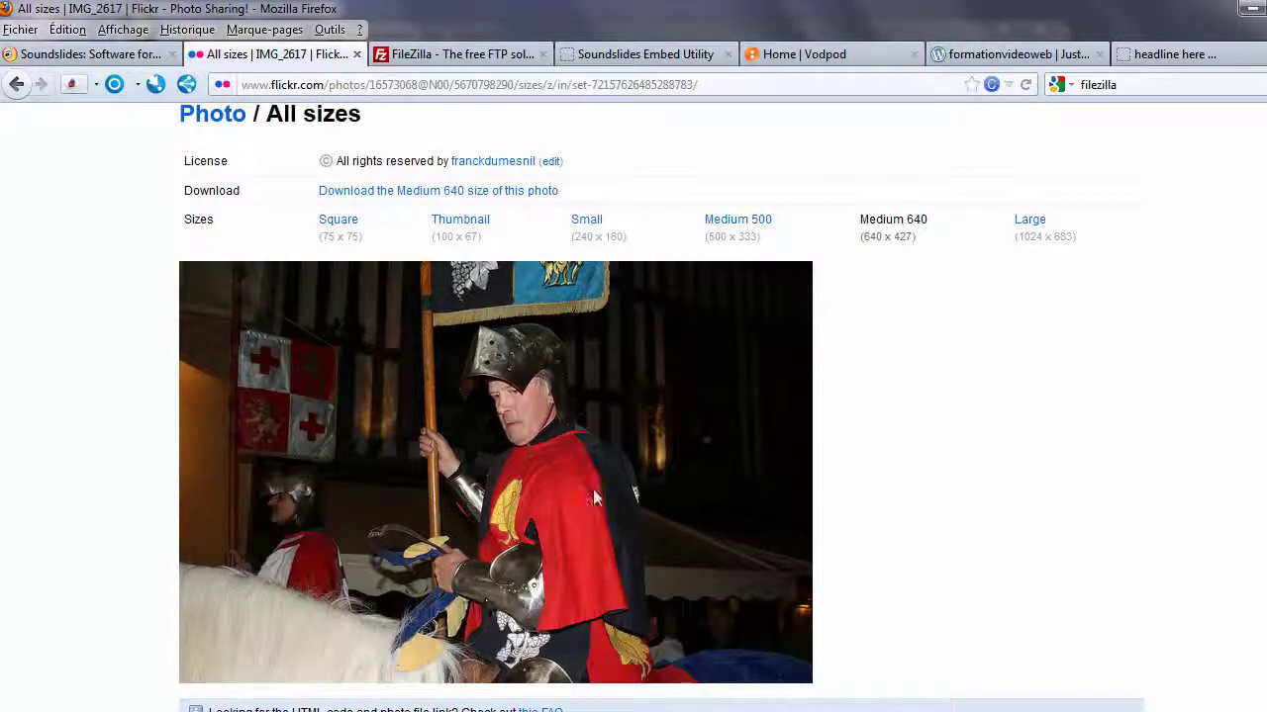
pyautogui.click(447, 55)
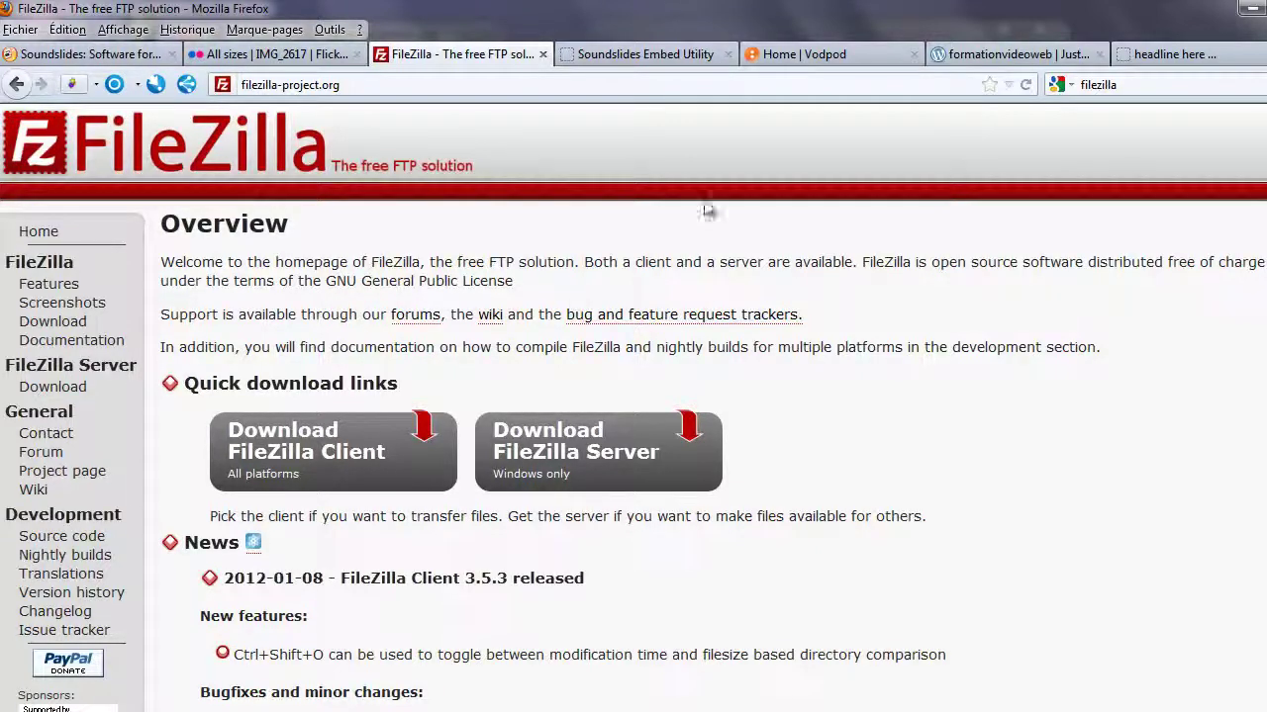
pyautogui.click(680, 58)
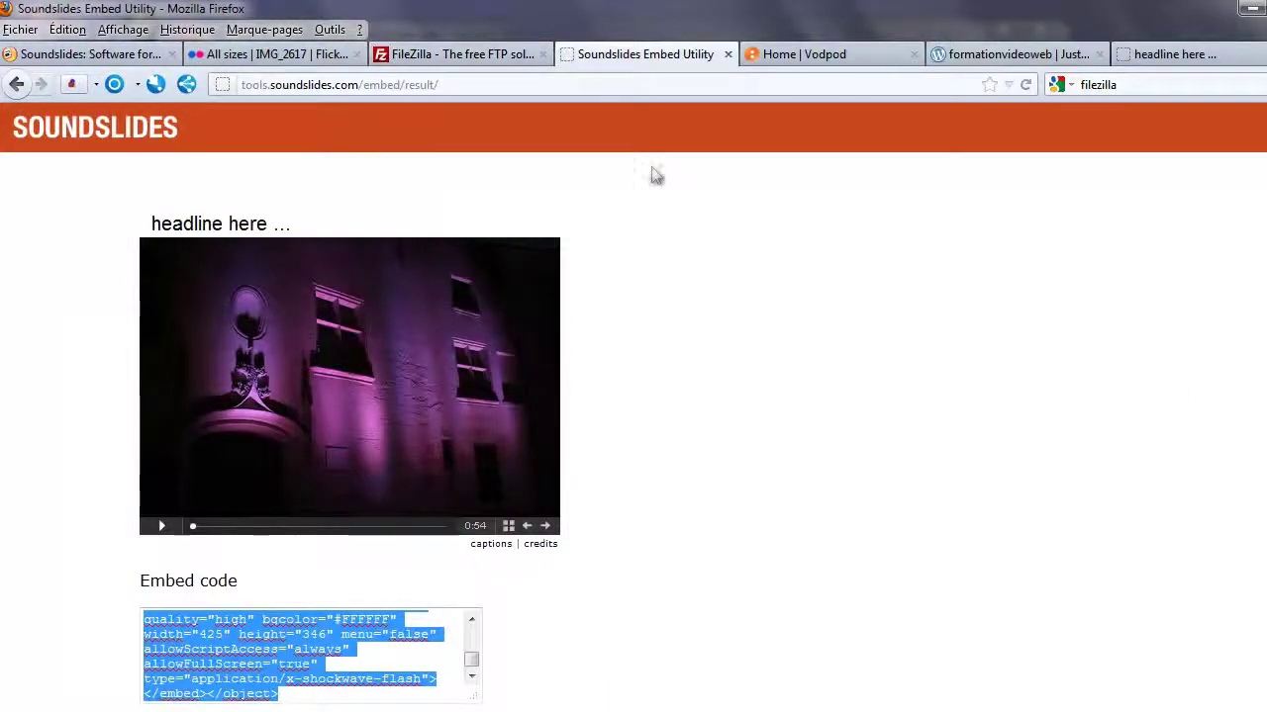
pyautogui.moveTo(440, 86); pyautogui.dragTo(229, 87)
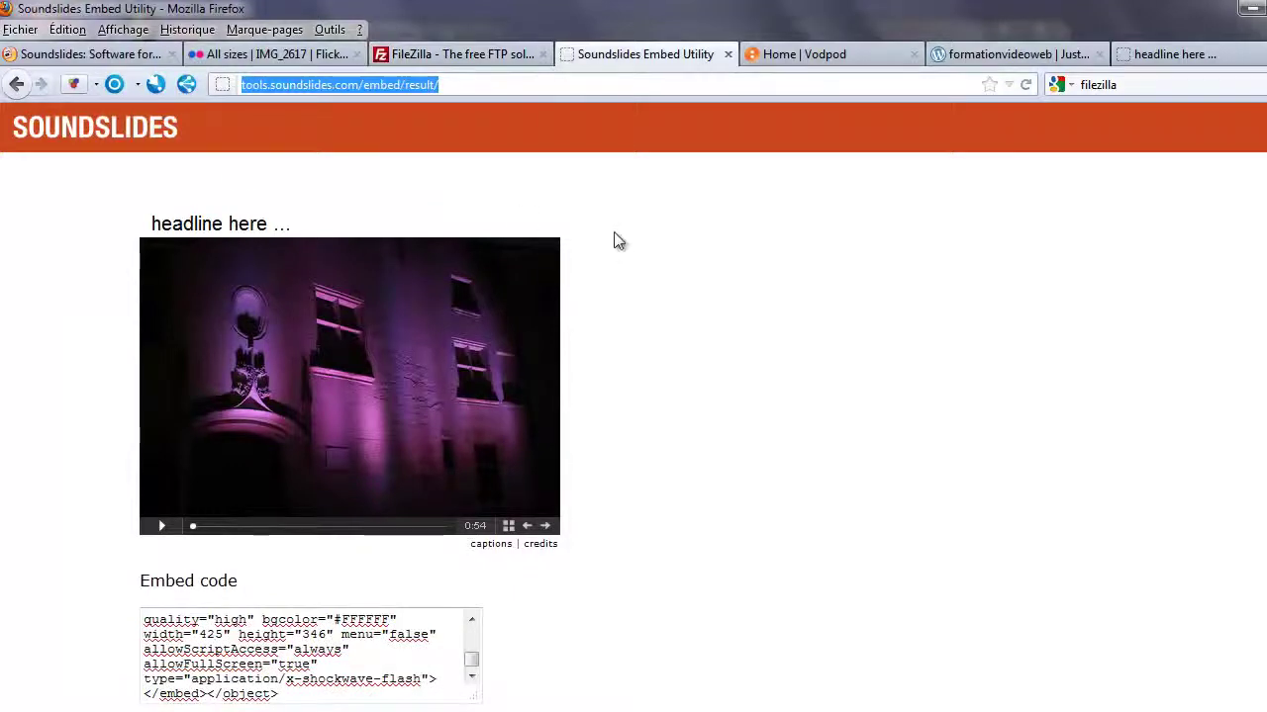
pyautogui.click(811, 57)
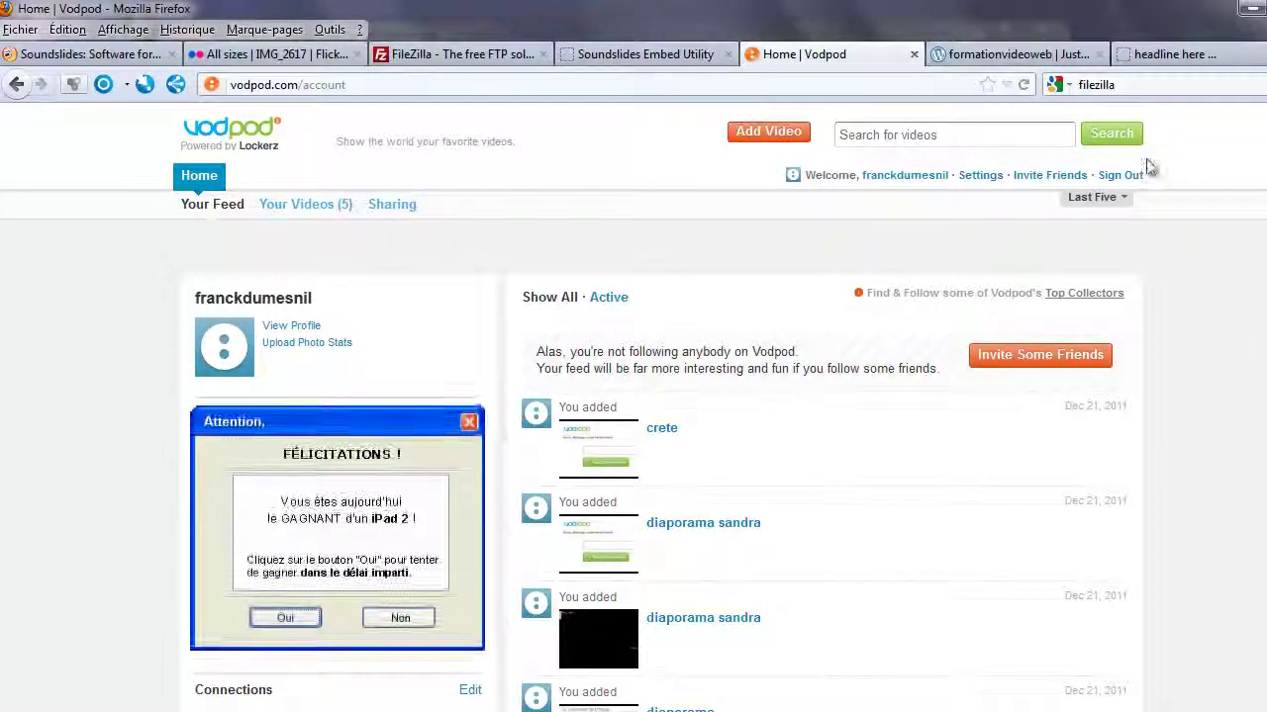
# Step: Return to the published blog page and highlight the wordpress.com part of its address
pyautogui.click(1012, 57)
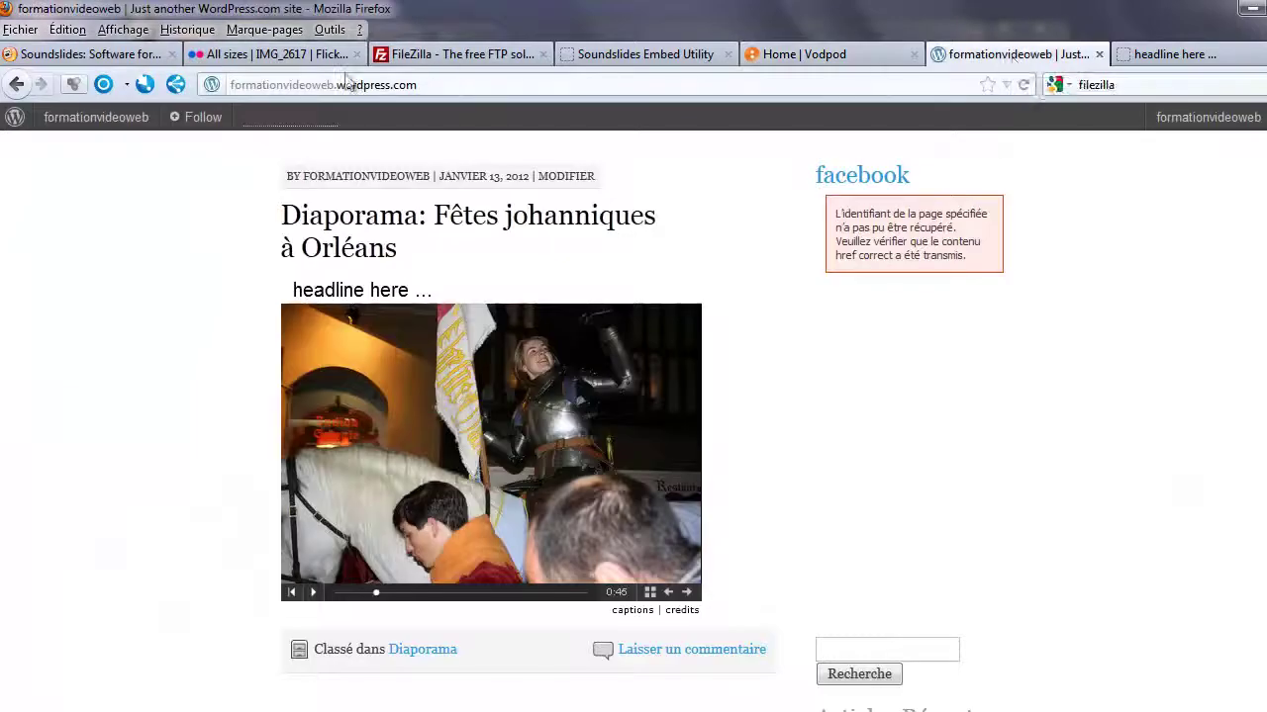
pyautogui.click(455, 85)
pyautogui.moveTo(455, 85); pyautogui.dragTo(360, 89)
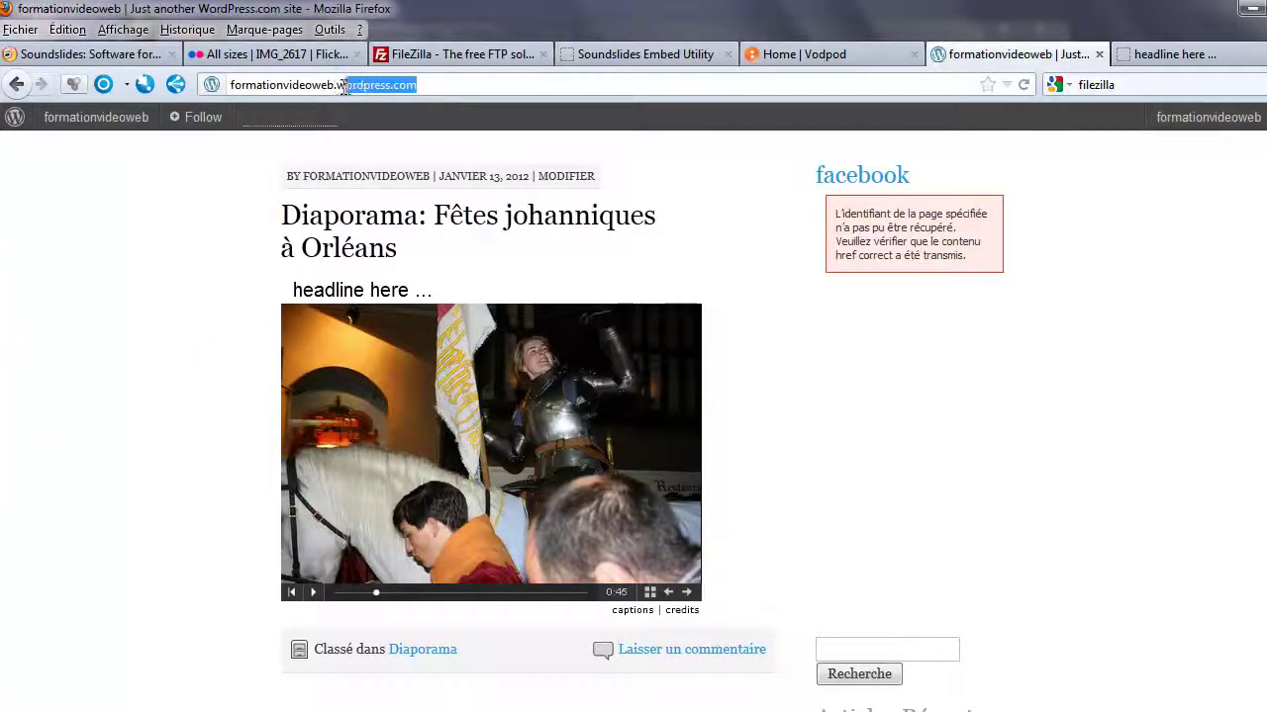
pyautogui.click(440, 86)
pyautogui.moveTo(440, 85); pyautogui.dragTo(338, 87)
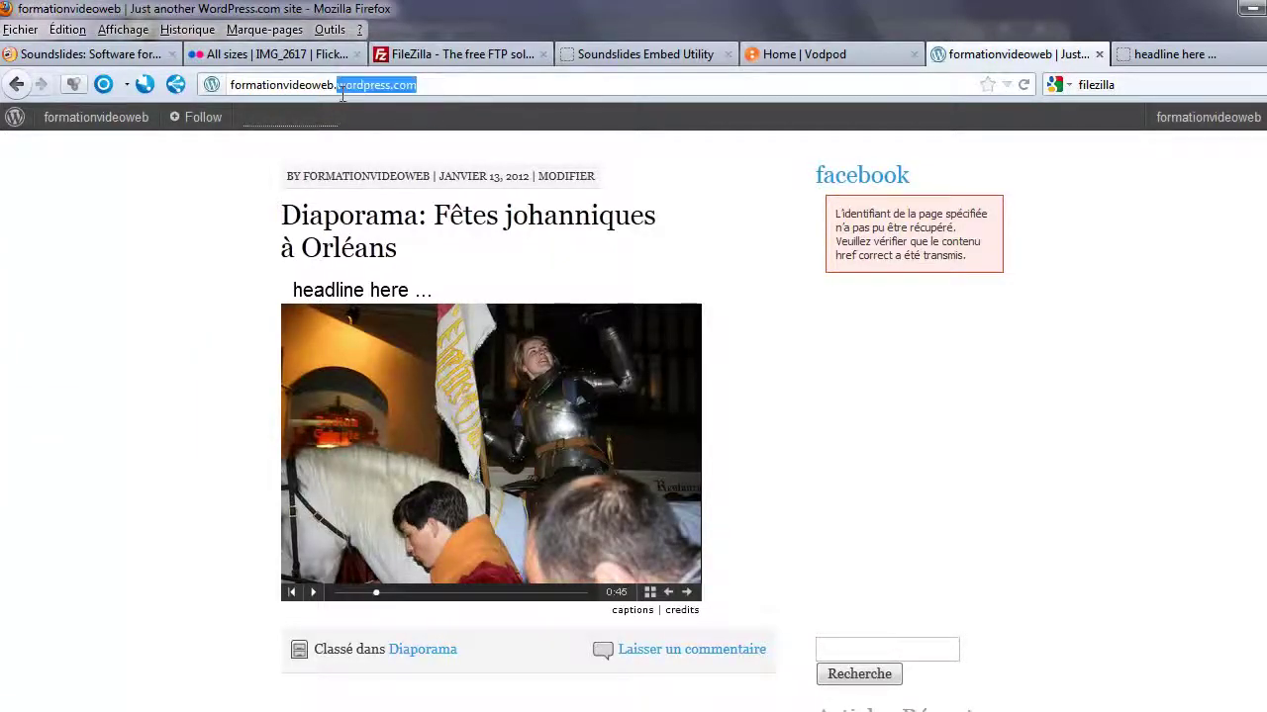